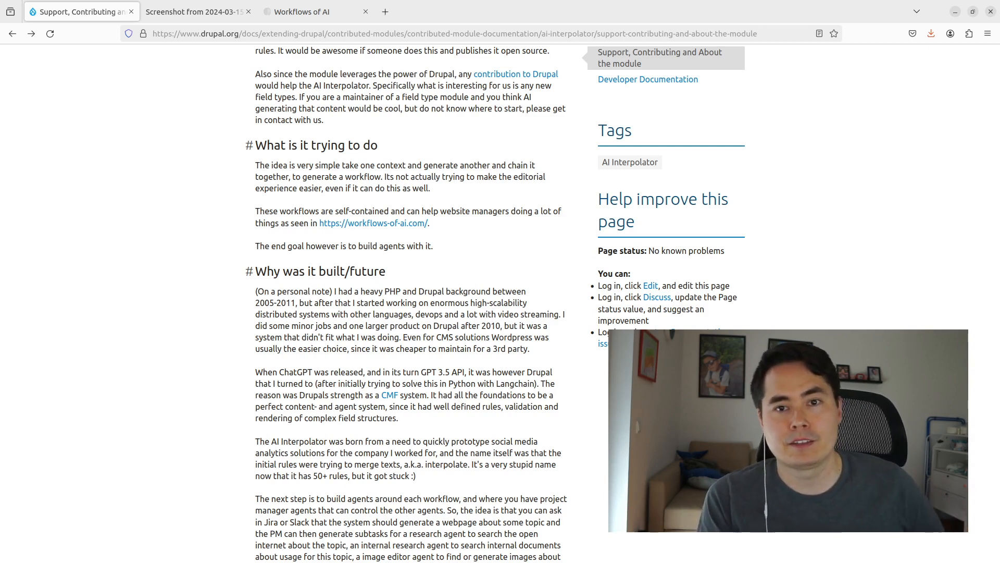
- Switch to the browser tab showing the saved webcam screenshot
key("ctrl+Tab")
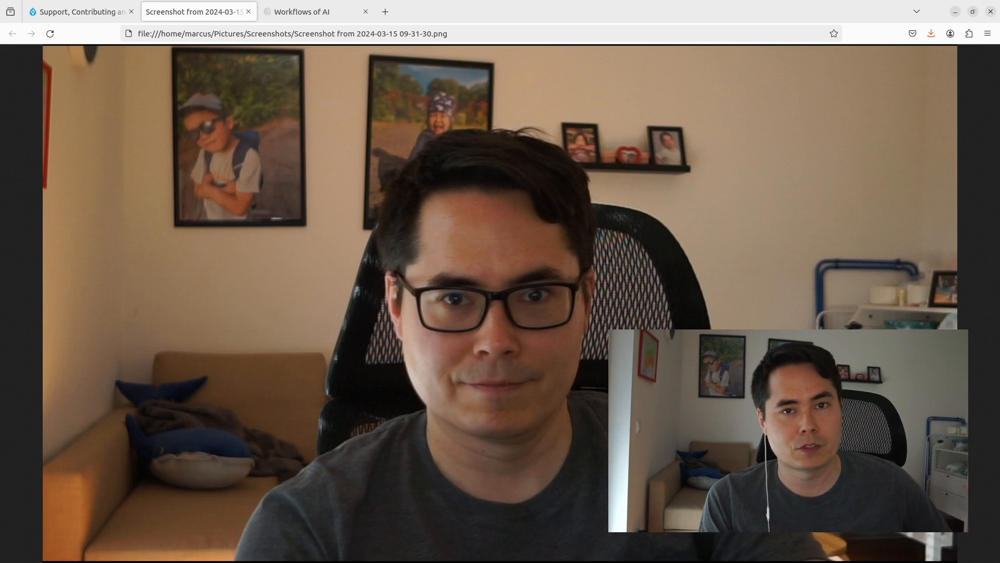
- Return to the Drupal support documentation tab
key("ctrl+Page_Up")
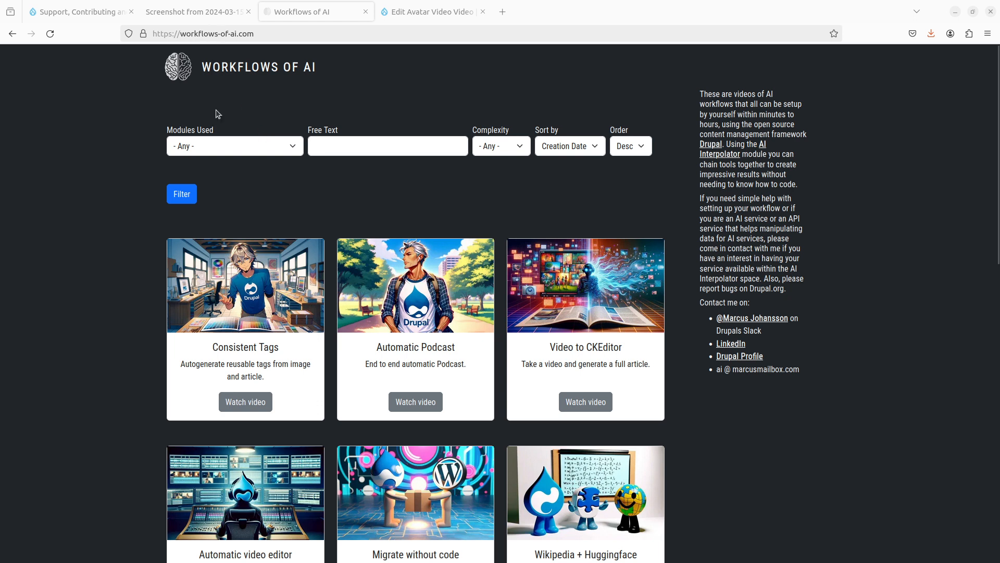
scroll(110, 282, "down", 2)
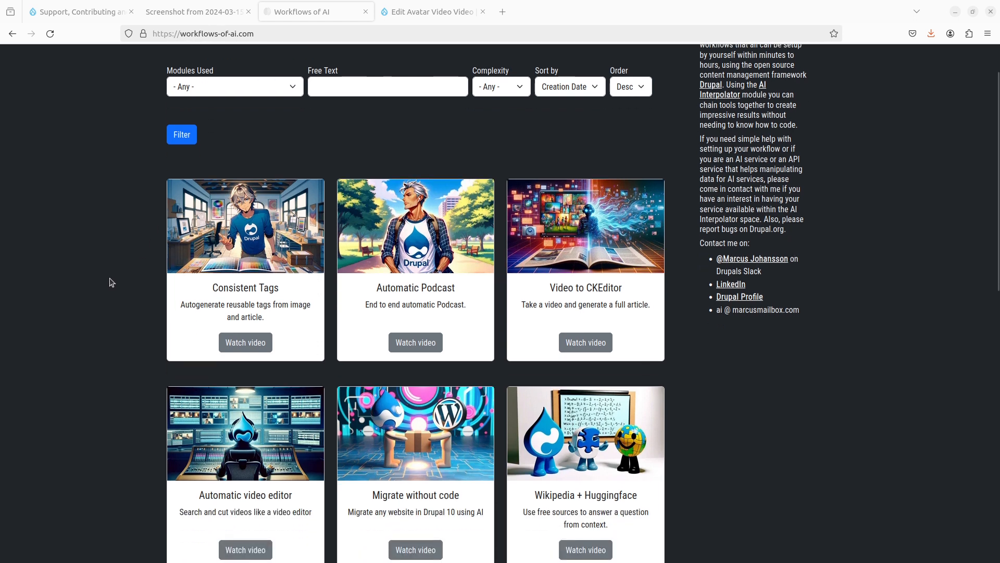
scroll(110, 282, "down", 2)
scroll(110, 281, "down", 15)
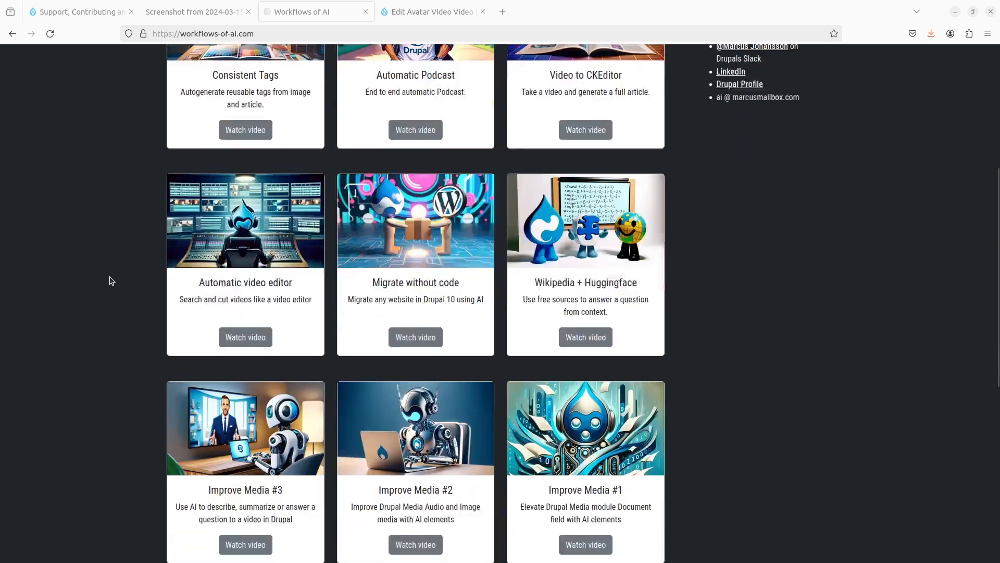
scroll(111, 281, "up", 16)
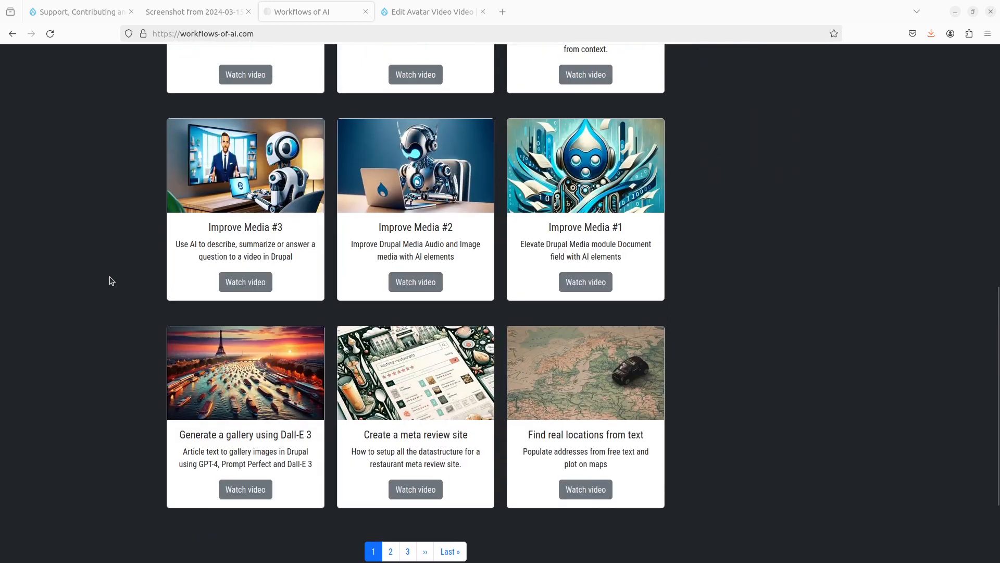
scroll(111, 281, "up", 5)
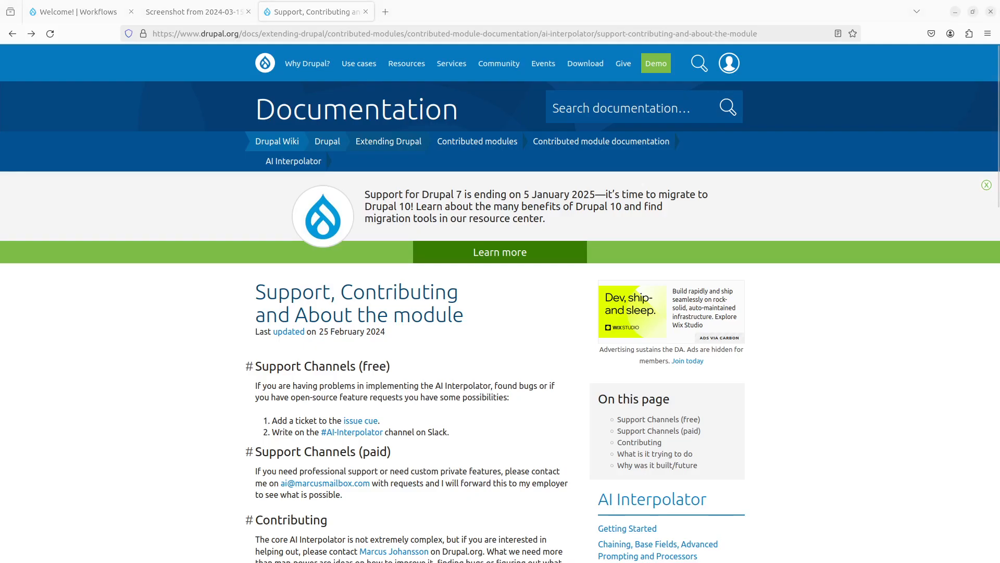
- Scroll through the Support page and open the AI Interpolator's Available Plugins page
scroll(457, 401, "down", 5)
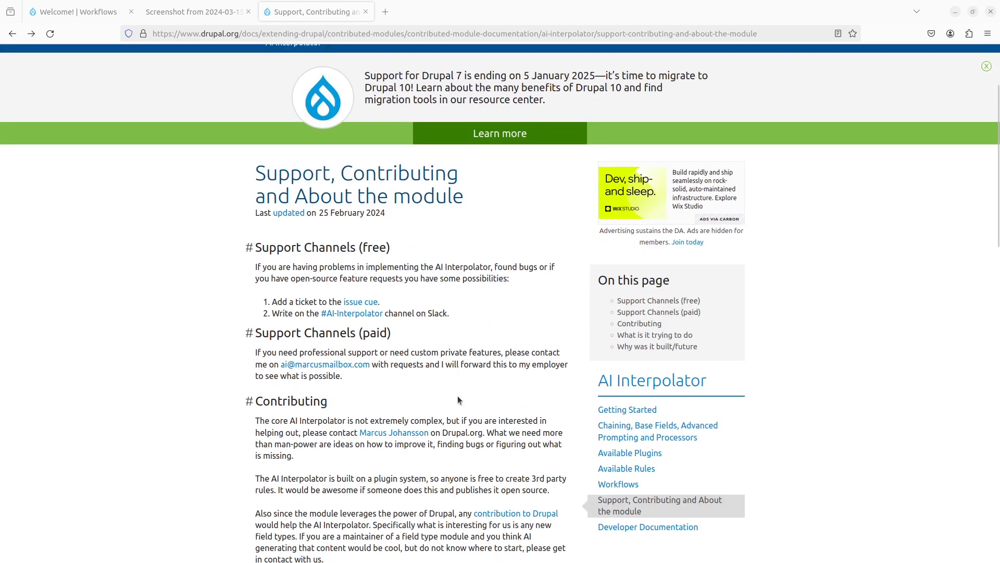
scroll(458, 393, "up", 3)
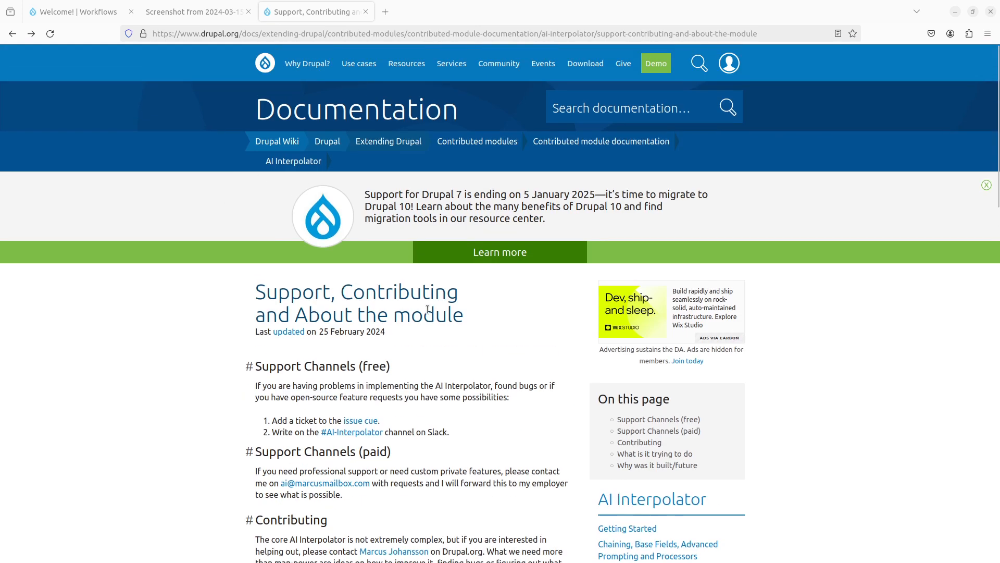
scroll(428, 310, "down", 2)
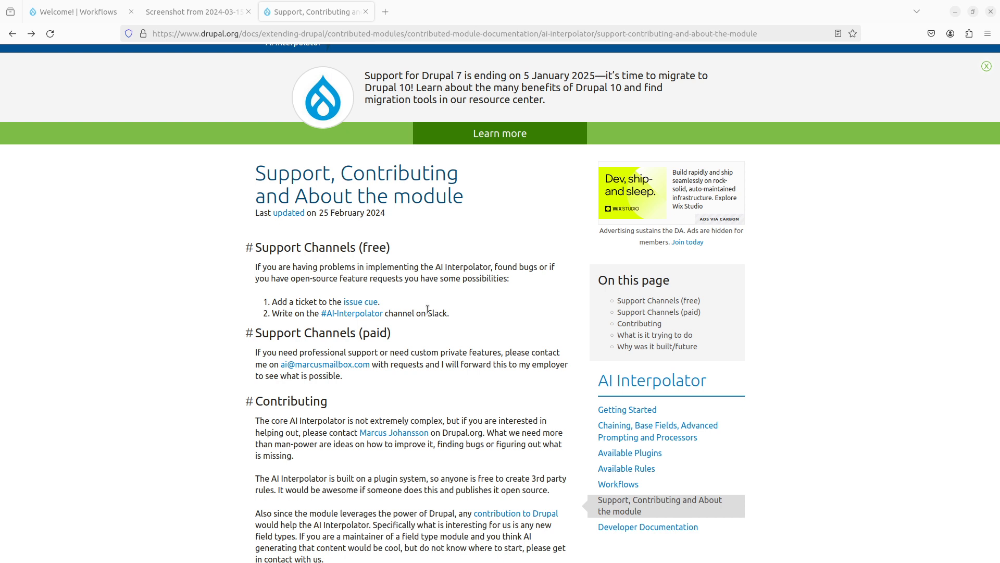
scroll(427, 280, "down", 3)
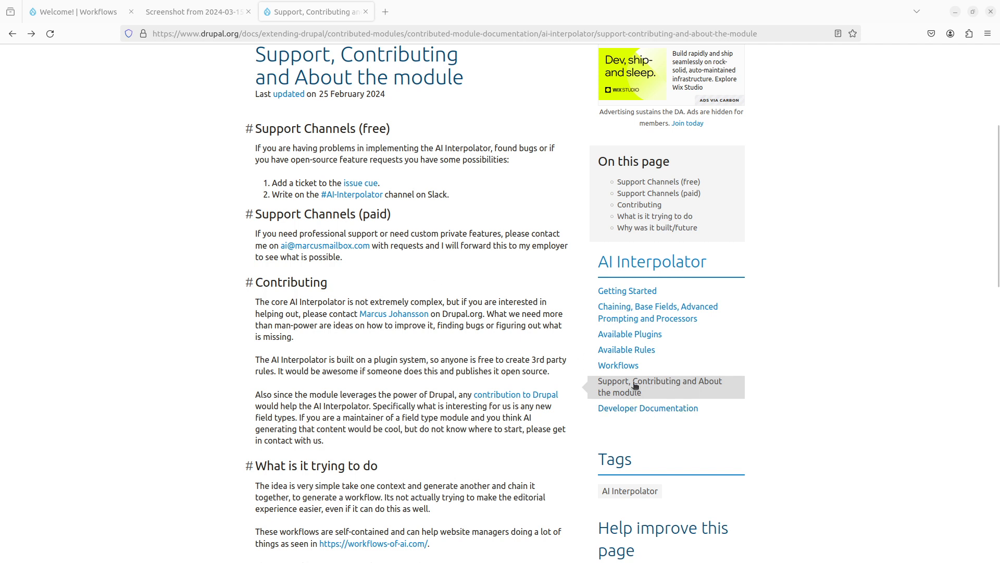
scroll(402, 408, "down", 9)
scroll(471, 430, "up", 12)
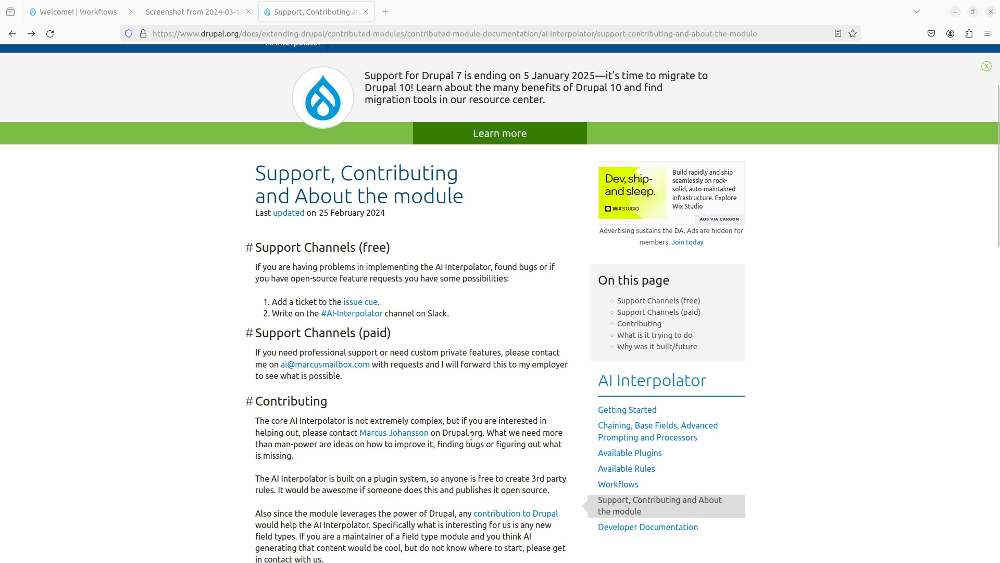
left_click(611, 449)
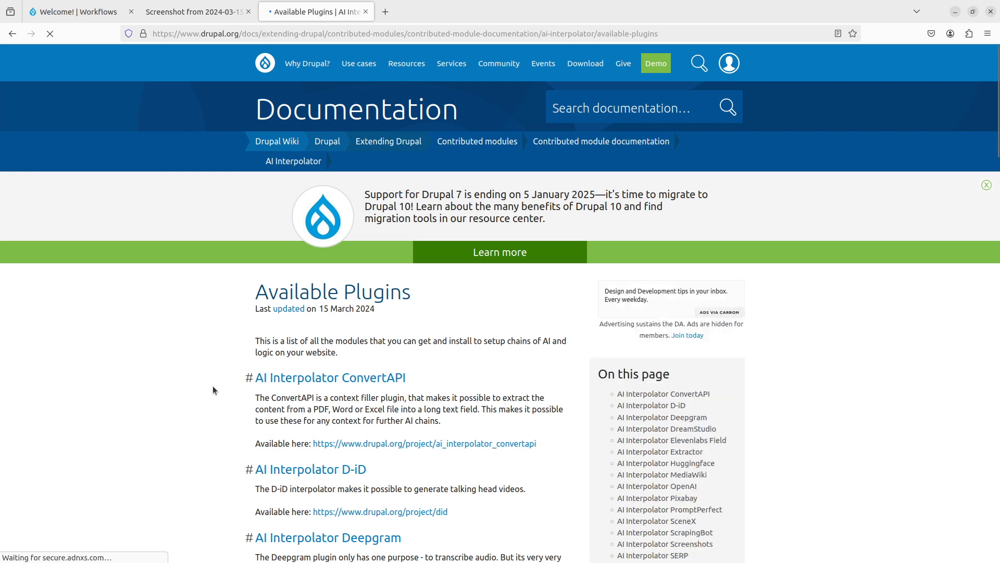
- Scroll the plugin list down to Simple Crawler, then go back to the previous page
scroll(211, 390, "down", 5)
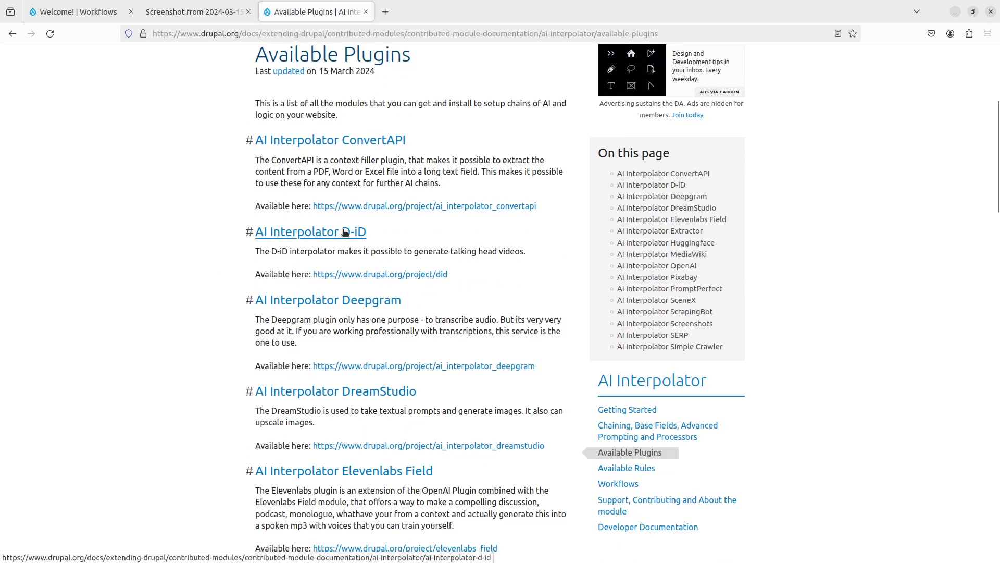
scroll(217, 383, "down", 3)
scroll(217, 385, "down", 2)
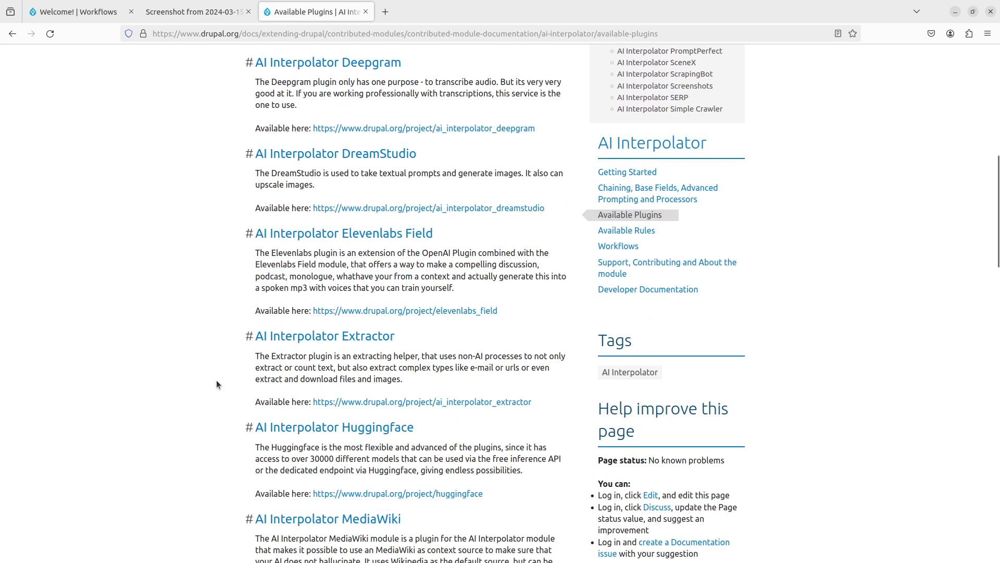
scroll(355, 234, "down", 2)
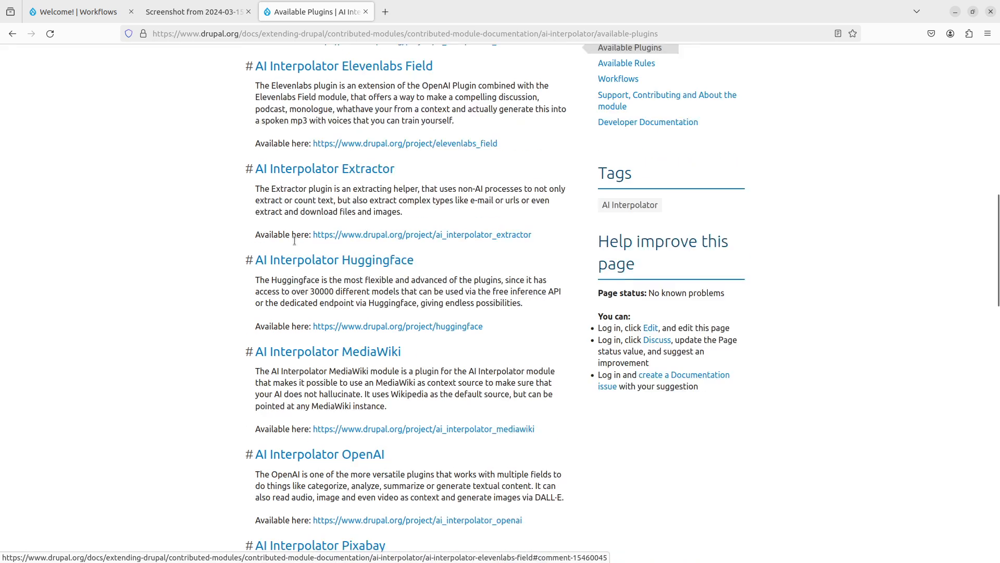
scroll(175, 305, "down", 5)
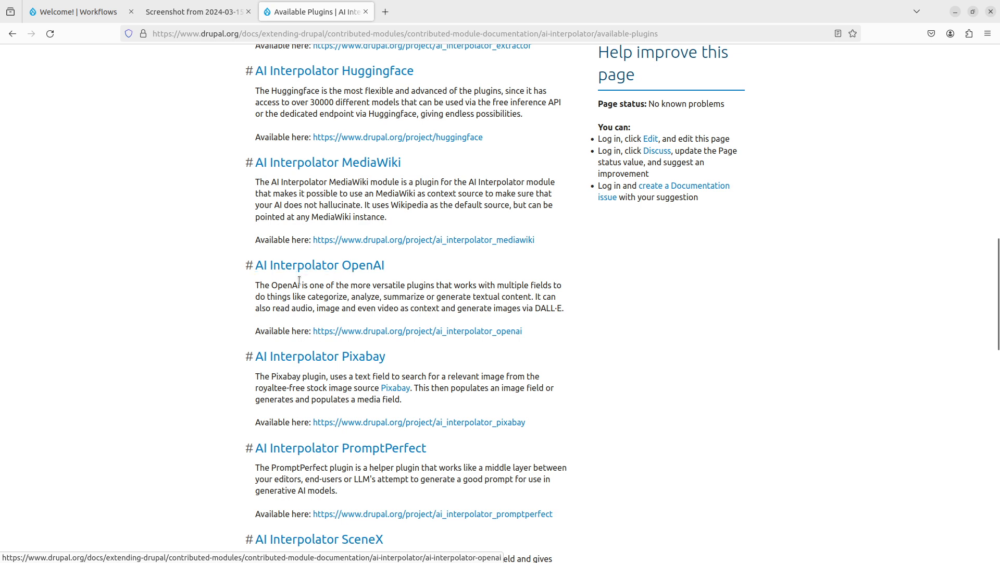
scroll(204, 318, "down", 3)
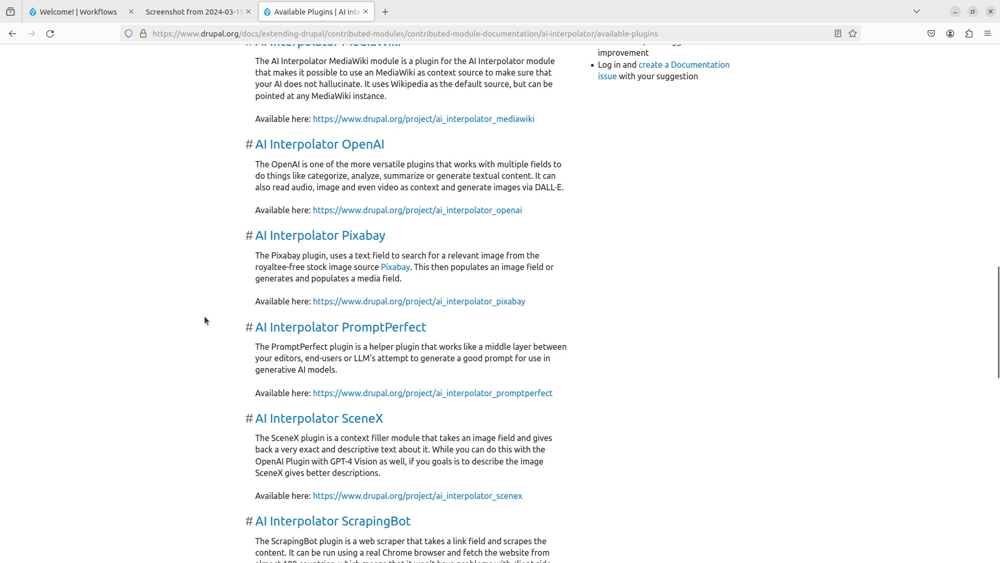
scroll(204, 318, "down", 2)
scroll(236, 336, "down", 2)
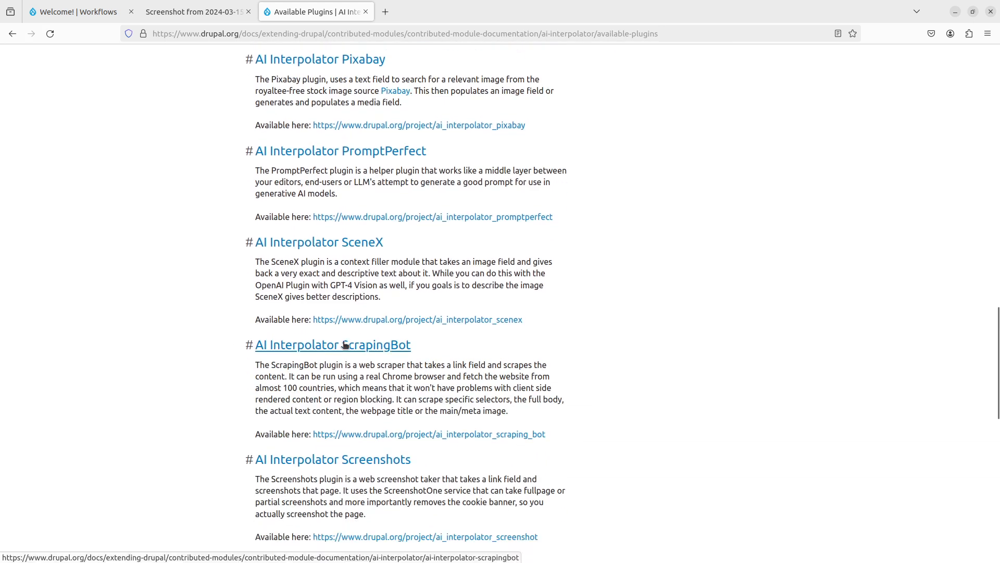
scroll(357, 341, "down", 1)
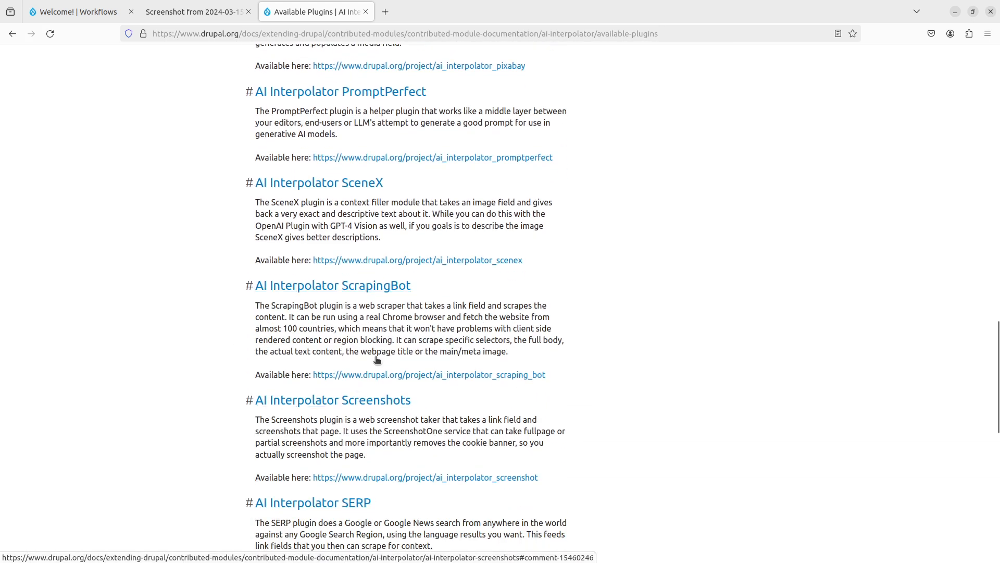
scroll(364, 375, "down", 3)
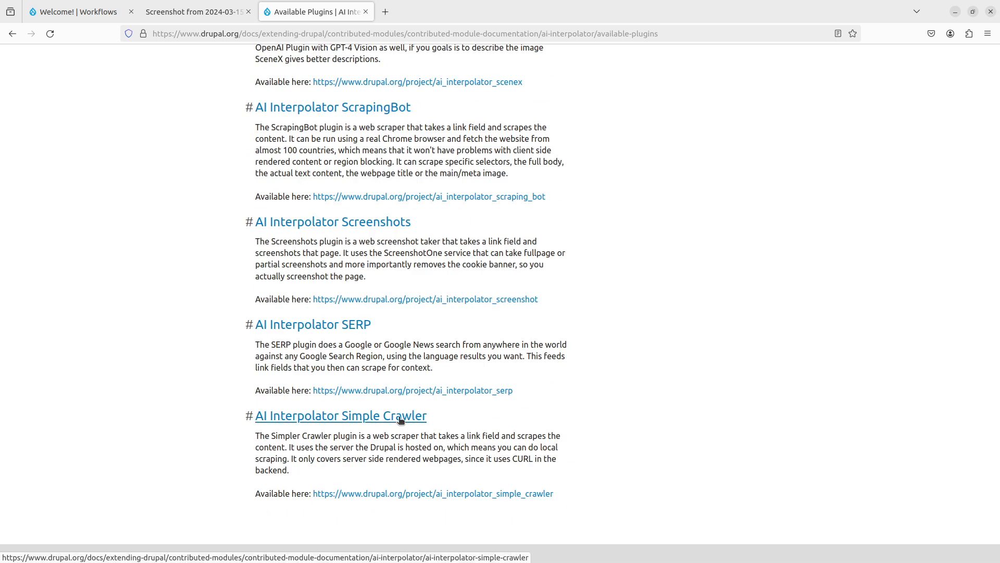
left_click(12, 34)
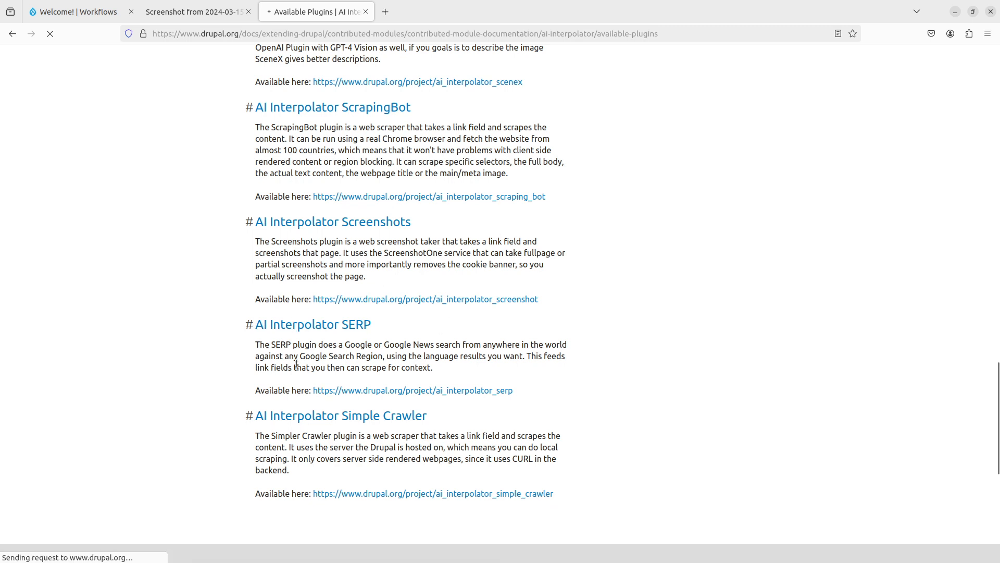
- Log in to the local Workflows Drupal site with the admin credentials, declining to save the password
left_click(68, 8)
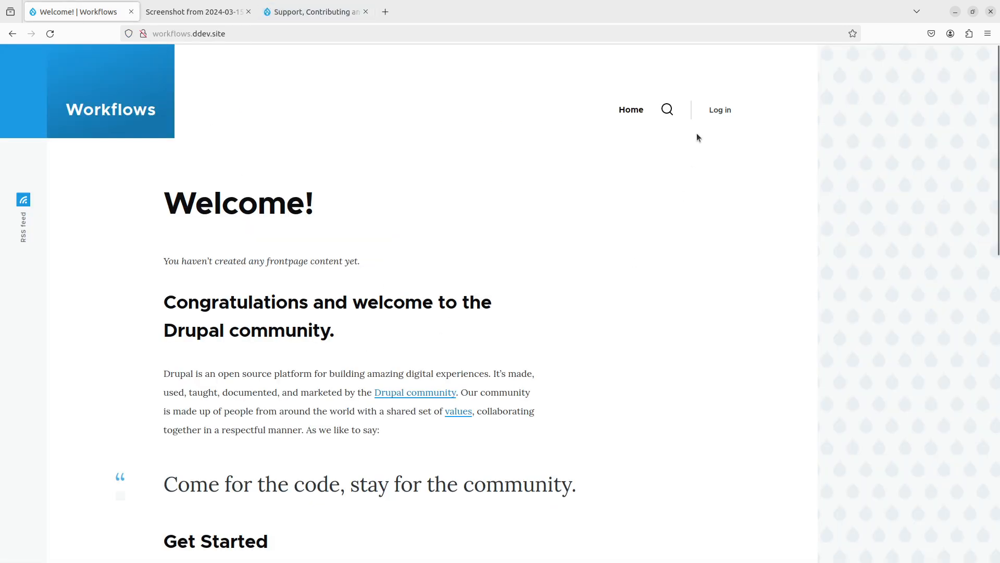
left_click(721, 111)
type("admin")
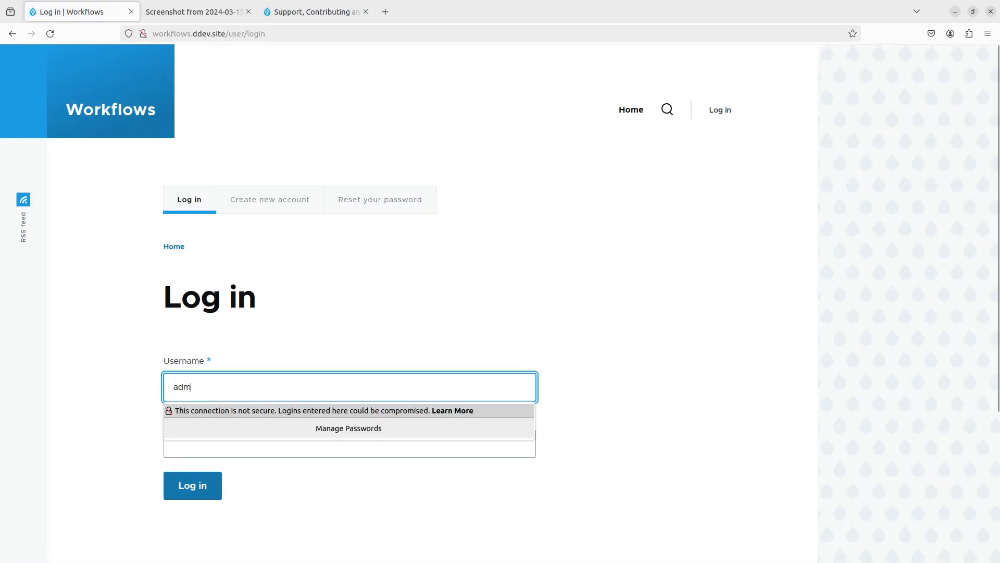
key("Tab")
type("admin")
key("Return")
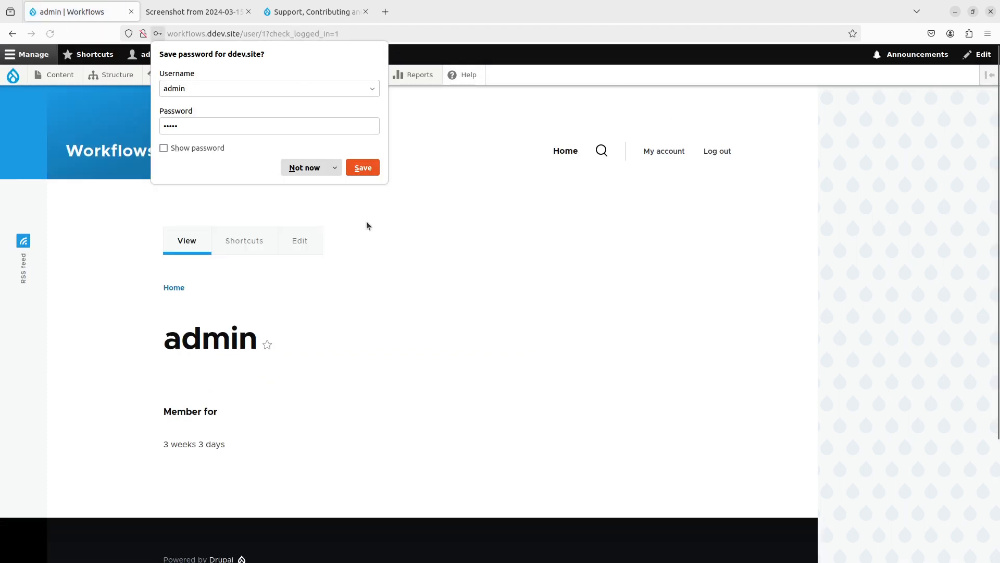
left_click(317, 172)
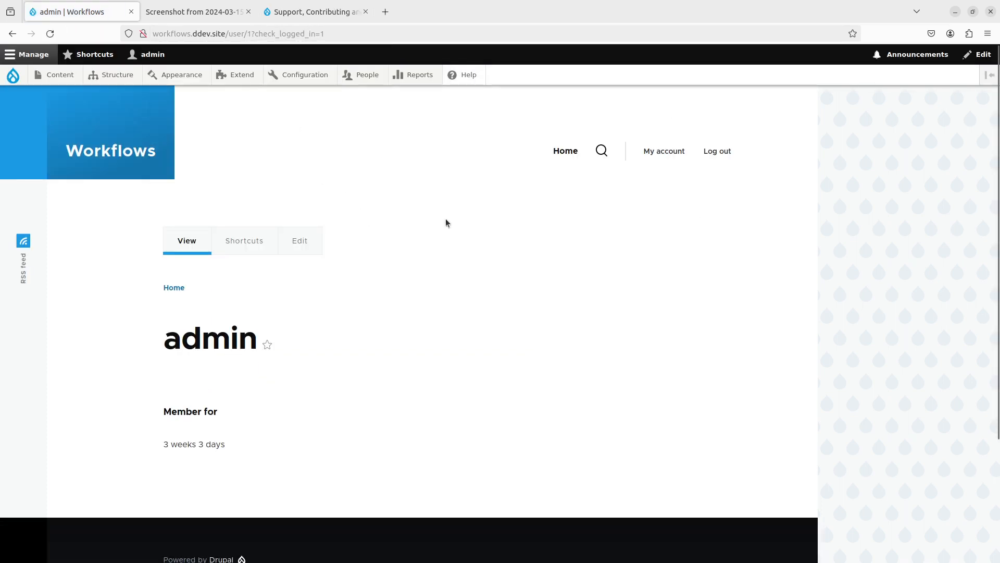
- Check the D-iD configuration page and the screenshot tab, then return to the admin site
mouse_move(313, 75)
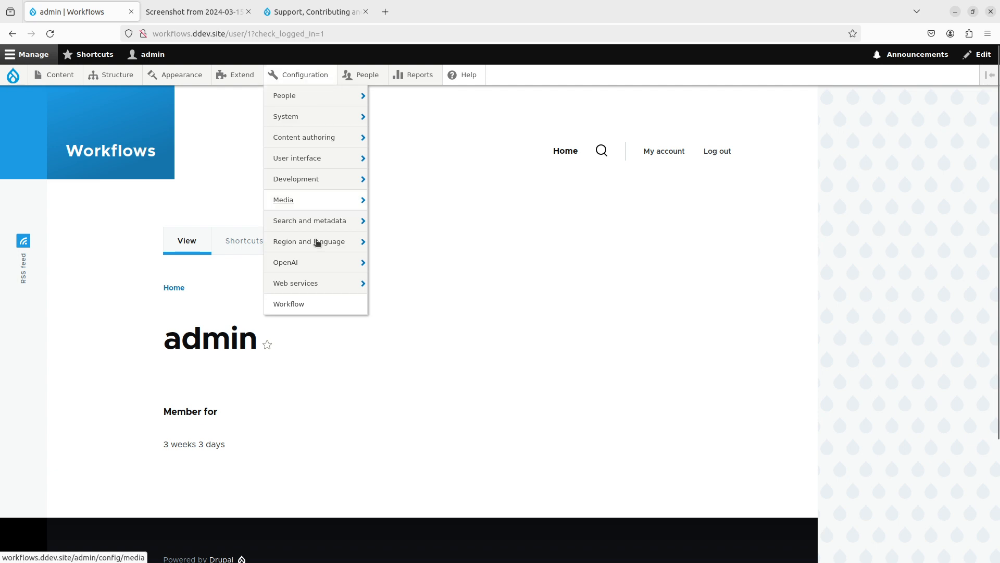
mouse_move(319, 284)
left_click(410, 291)
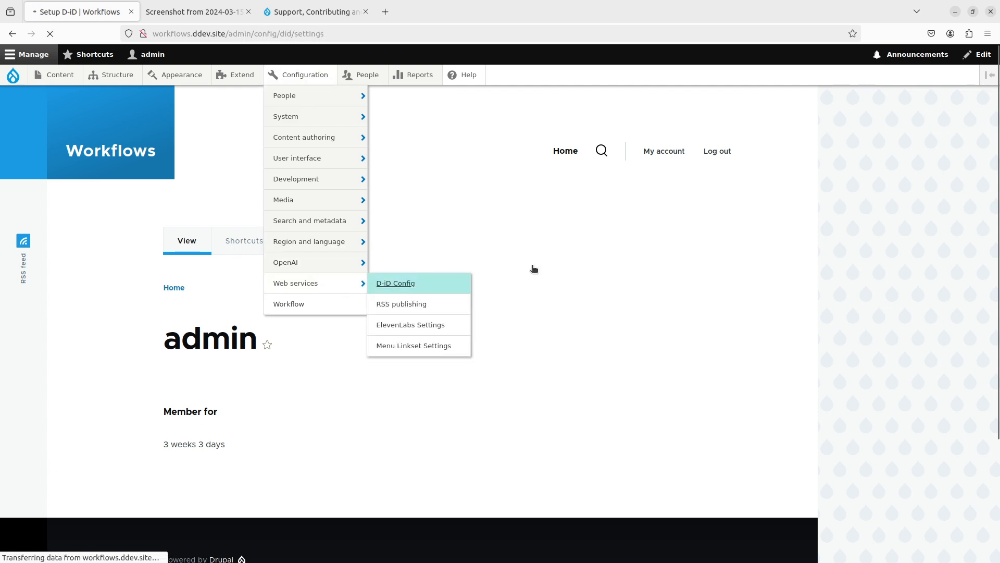
key("alt+Left")
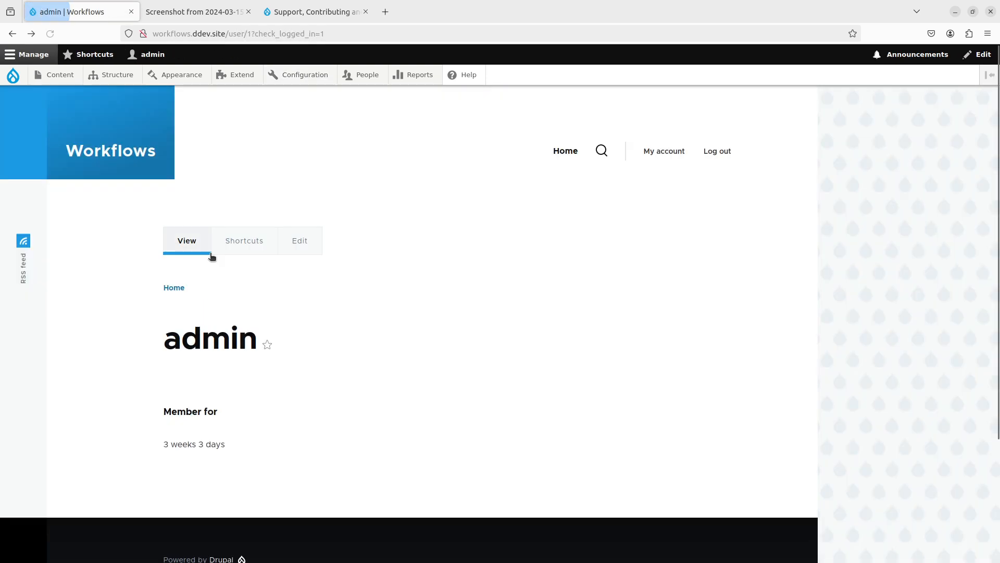
mouse_move(315, 68)
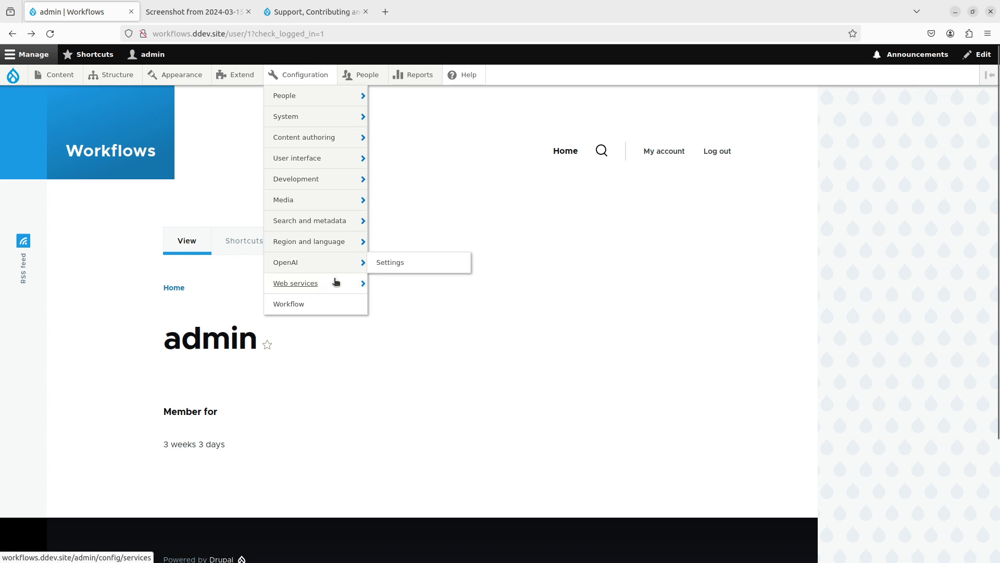
mouse_move(333, 283)
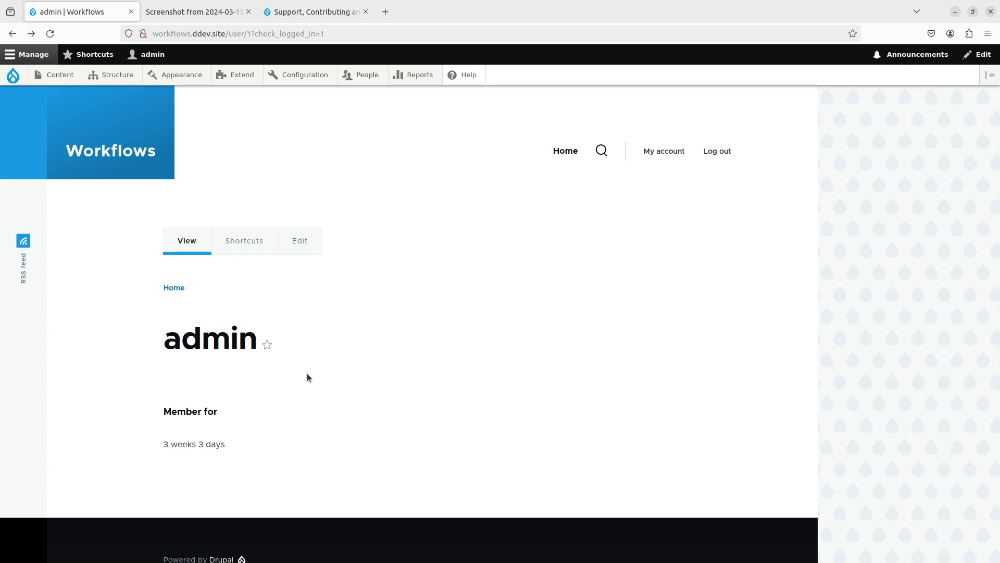
left_click(218, 12)
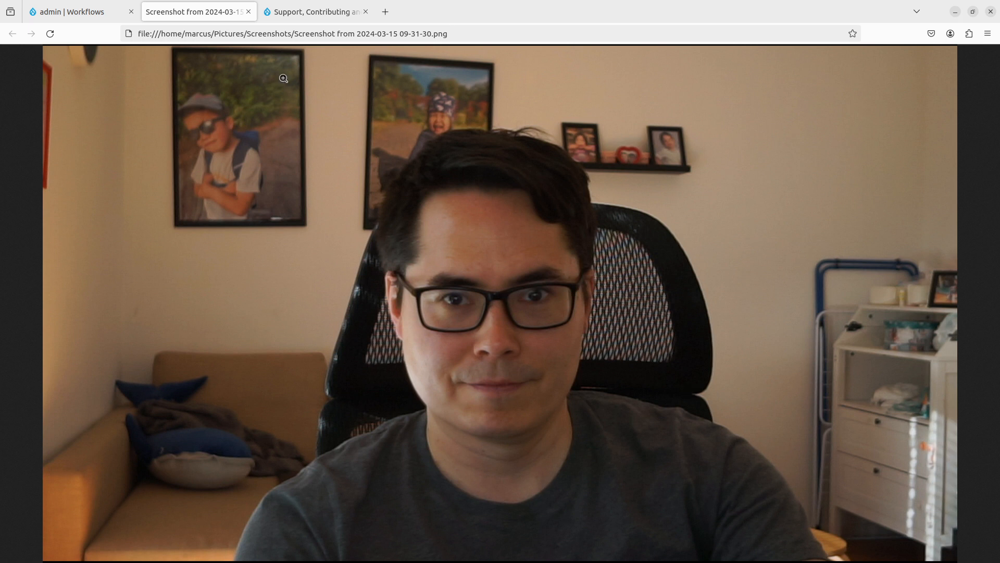
left_click(83, 11)
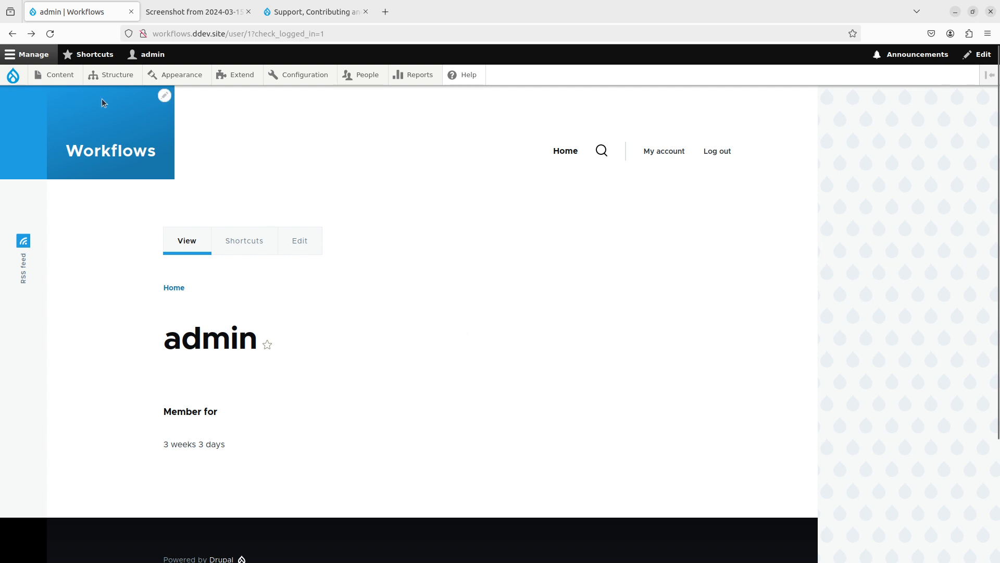
- Open the Add content type form from Structure > Content types
mouse_move(112, 74)
mouse_move(176, 216)
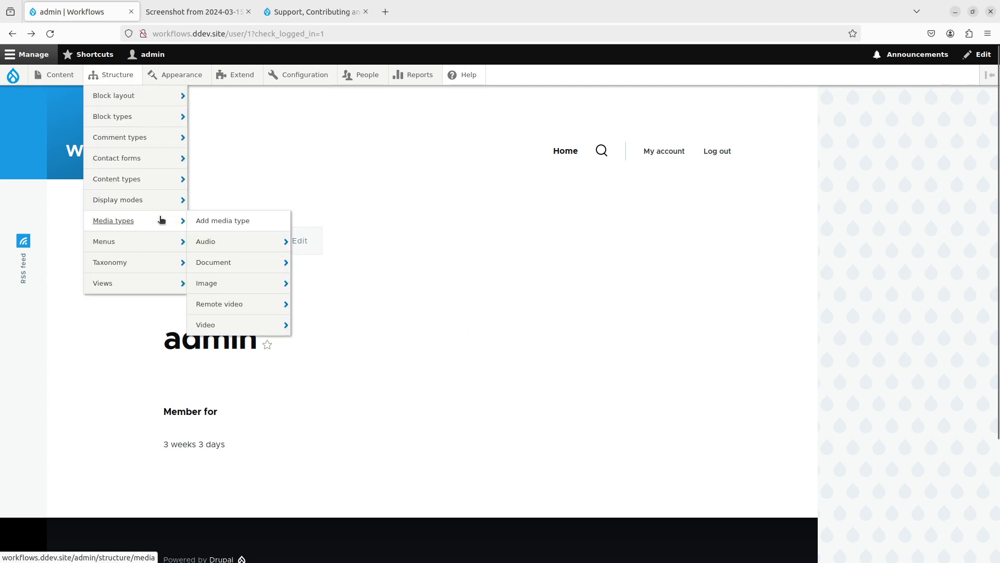
mouse_move(166, 181)
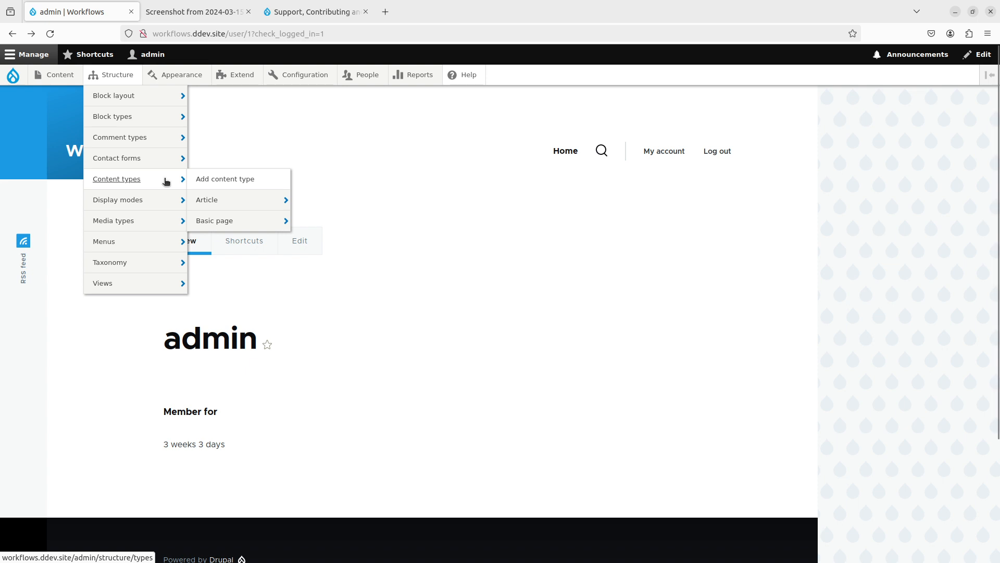
left_click(223, 180)
- Create the 'Avatar Video' type with preview disabled and no promotion, revisions, author info or menu
left_click(137, 207)
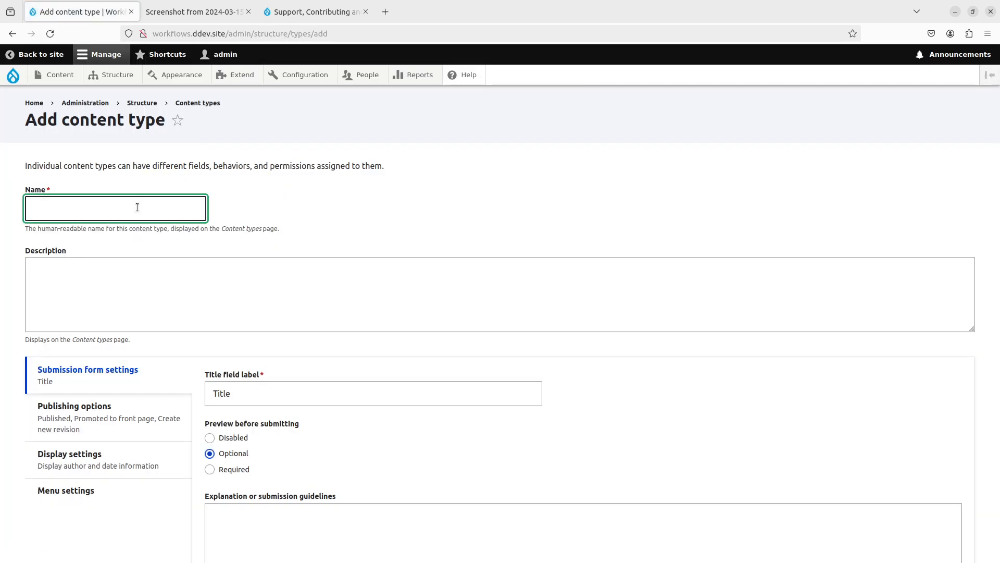
type("Avatar Video")
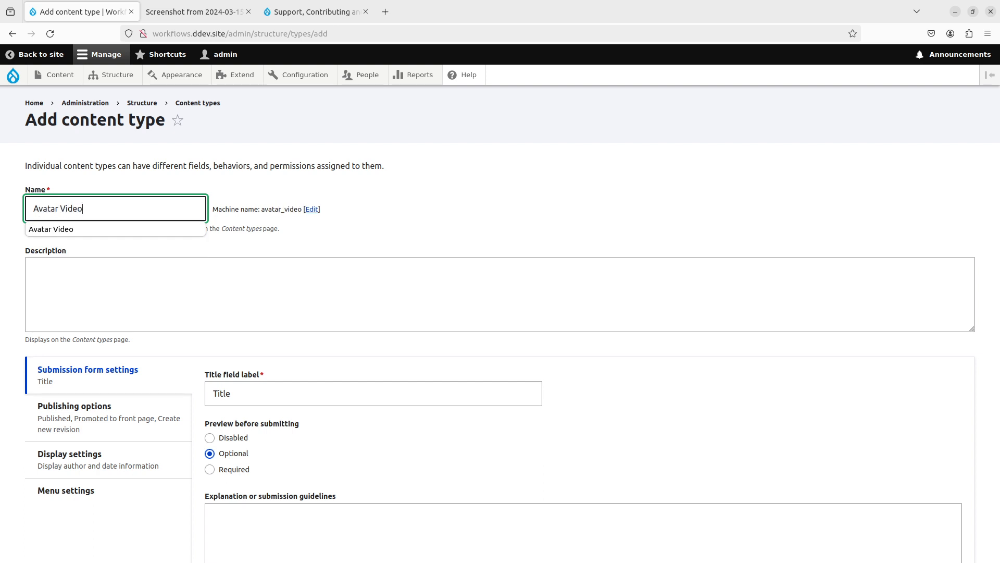
left_click(210, 437)
left_click(74, 406)
left_click(209, 405)
left_click(210, 436)
left_click(70, 448)
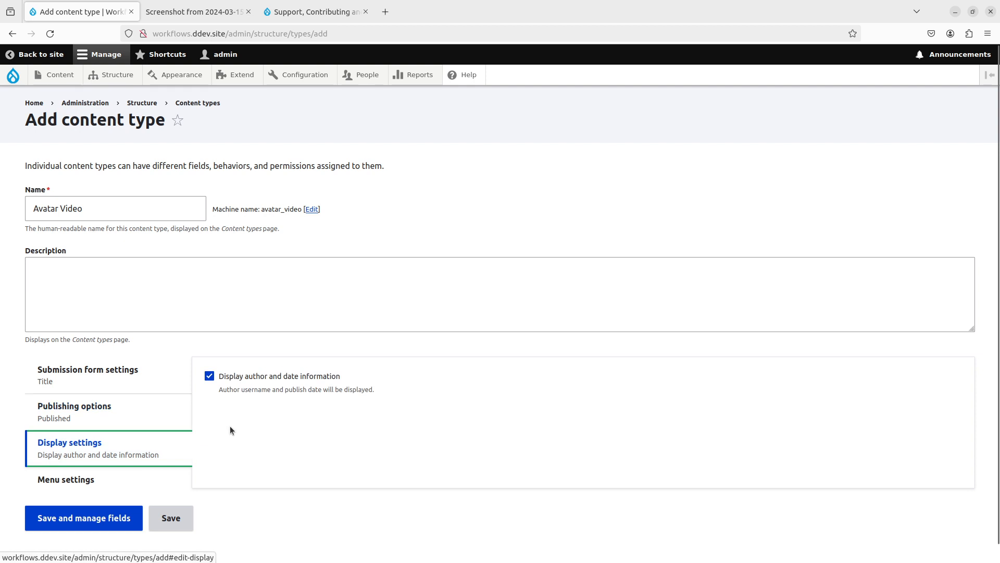
left_click(250, 376)
left_click(114, 479)
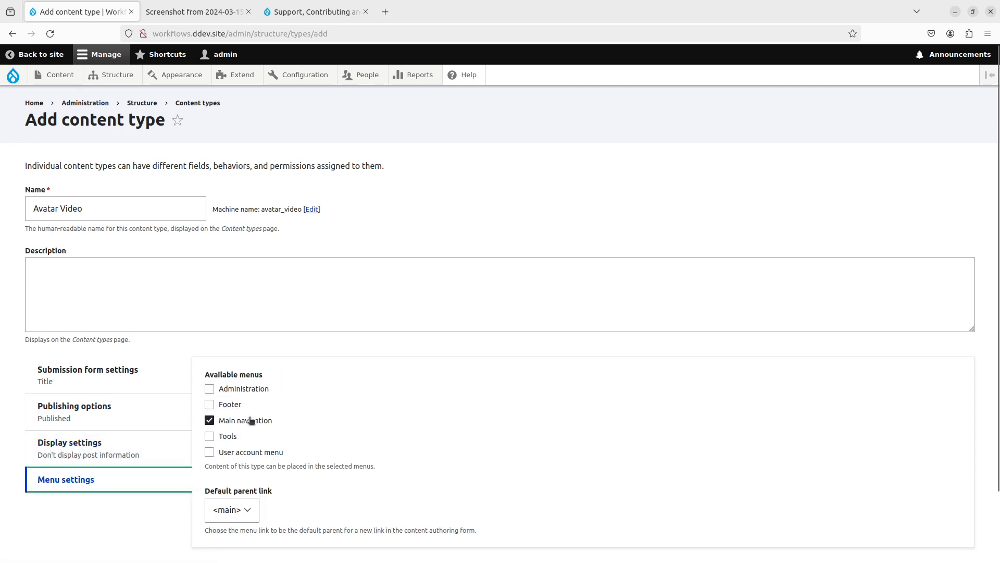
scroll(250, 420, "down", 1)
left_click(209, 403)
left_click(78, 501)
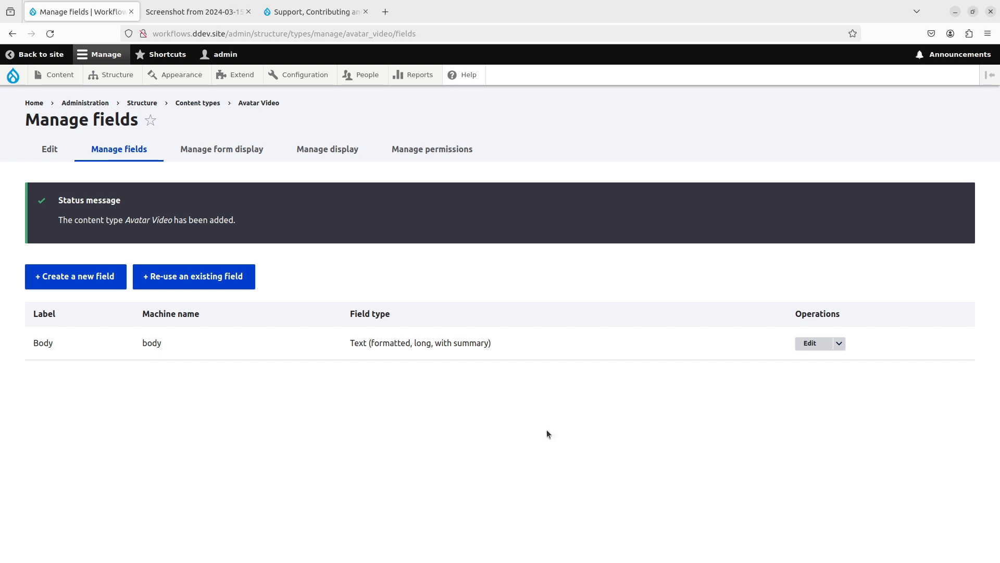
- Delete the default Body field from Avatar Video
left_click(839, 340)
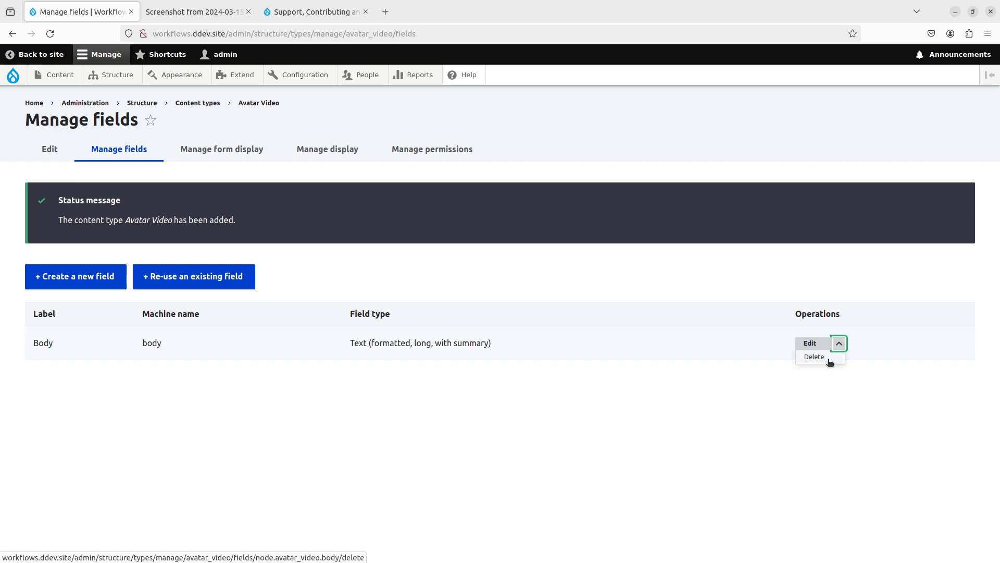
left_click(830, 357)
left_click(614, 424)
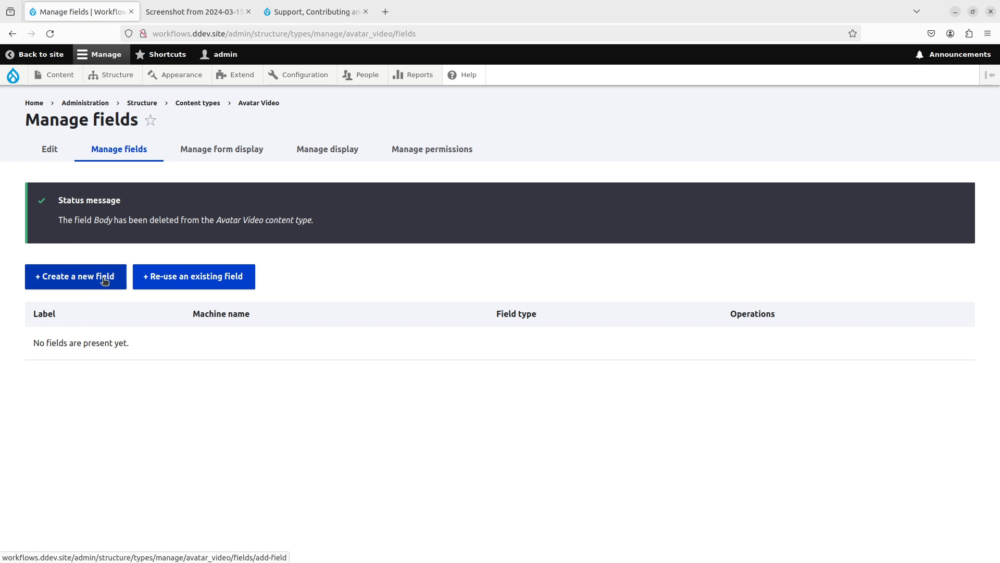
- Add a Link field labelled 'Link' allowing only external links, with link text disabled
left_click(105, 278)
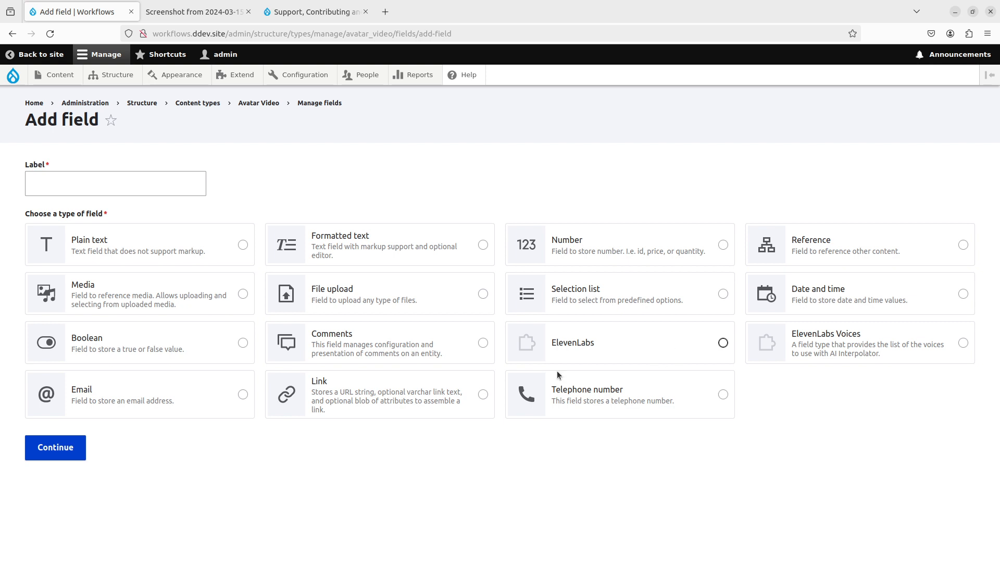
left_click(449, 404)
type("L")
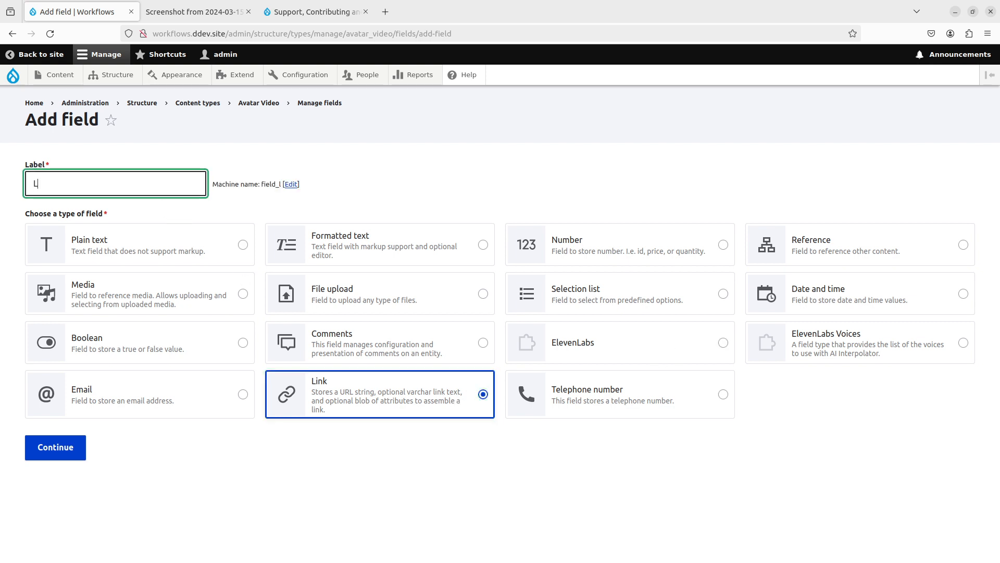
type("ink")
left_click(56, 447)
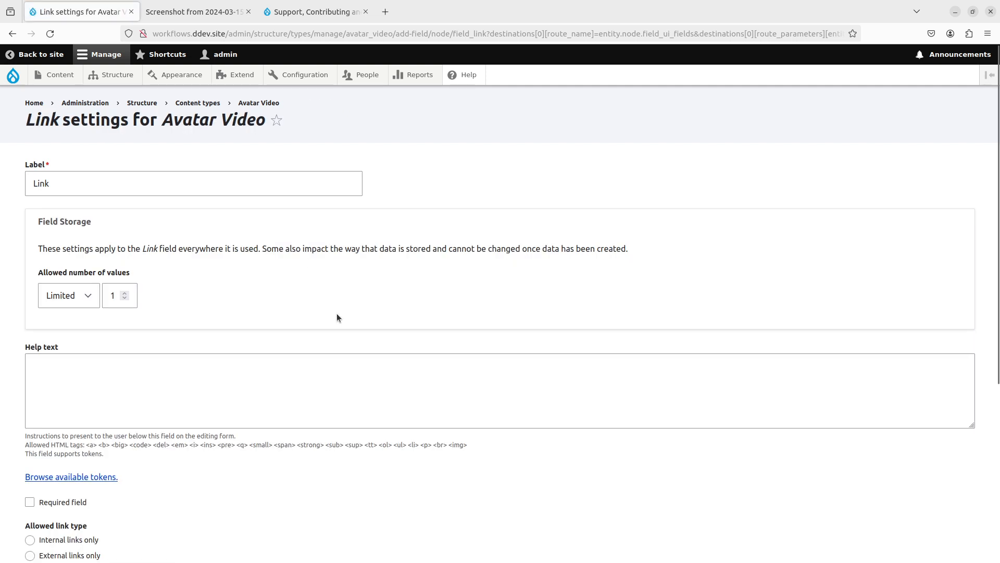
scroll(163, 282, "down", 5)
left_click(85, 317)
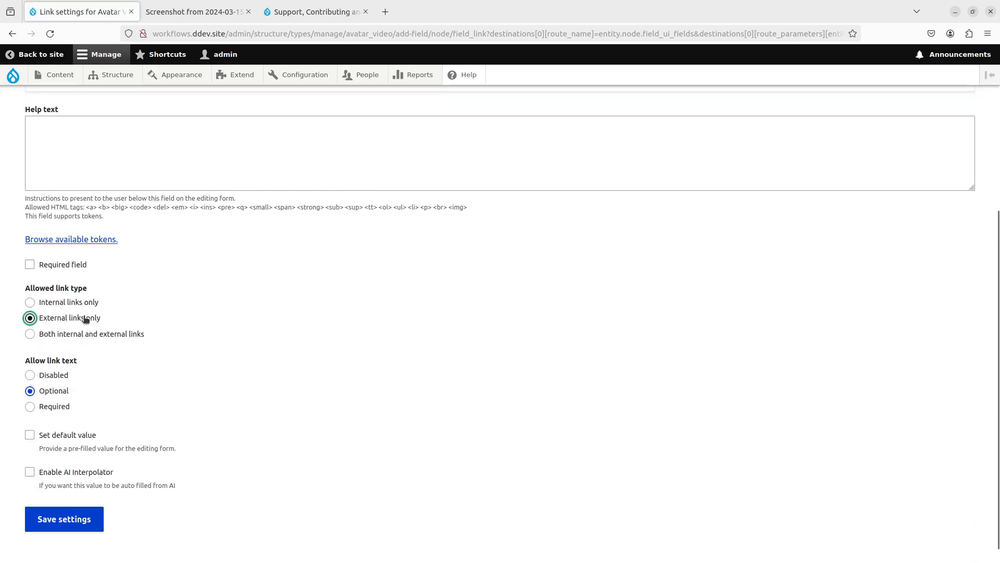
left_click(54, 376)
left_click(67, 521)
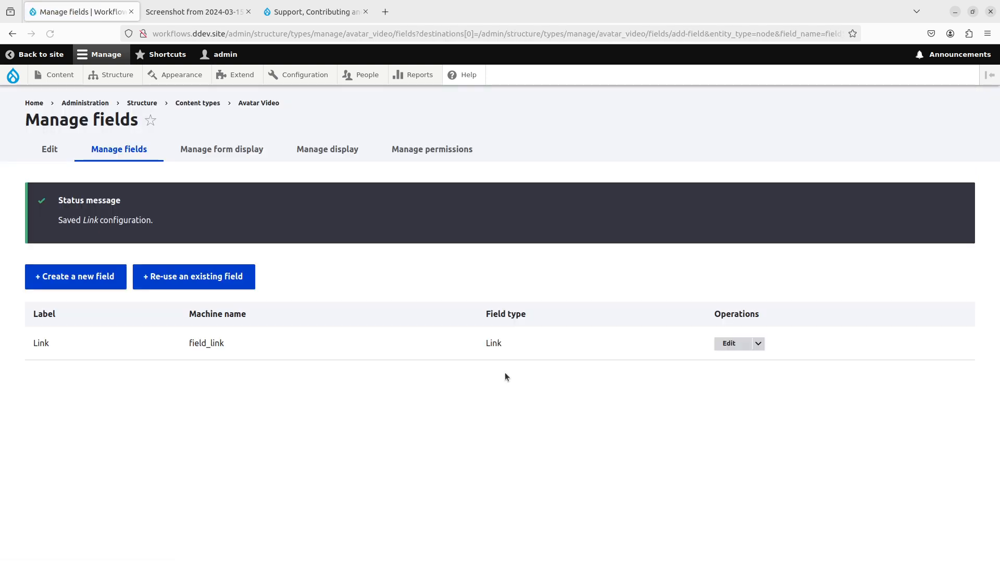
- Make the Link field required
left_click(728, 342)
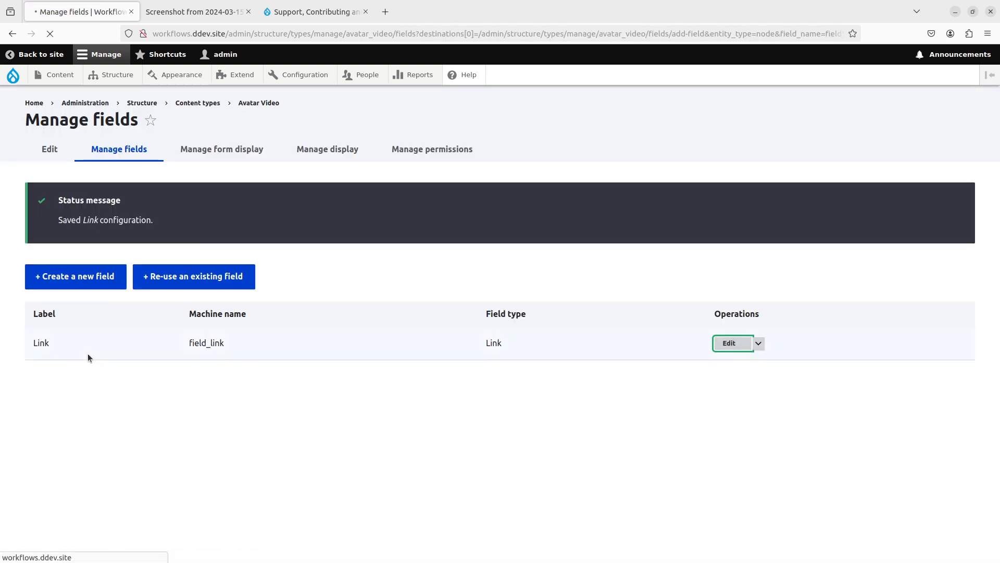
scroll(78, 359, "down", 3)
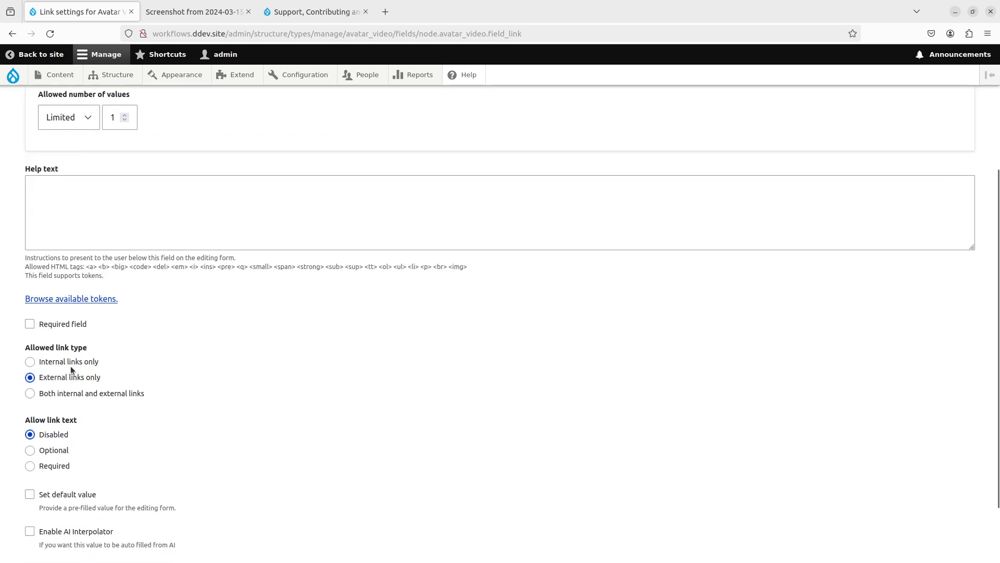
left_click(81, 323)
scroll(86, 416, "down", 2)
left_click(81, 500)
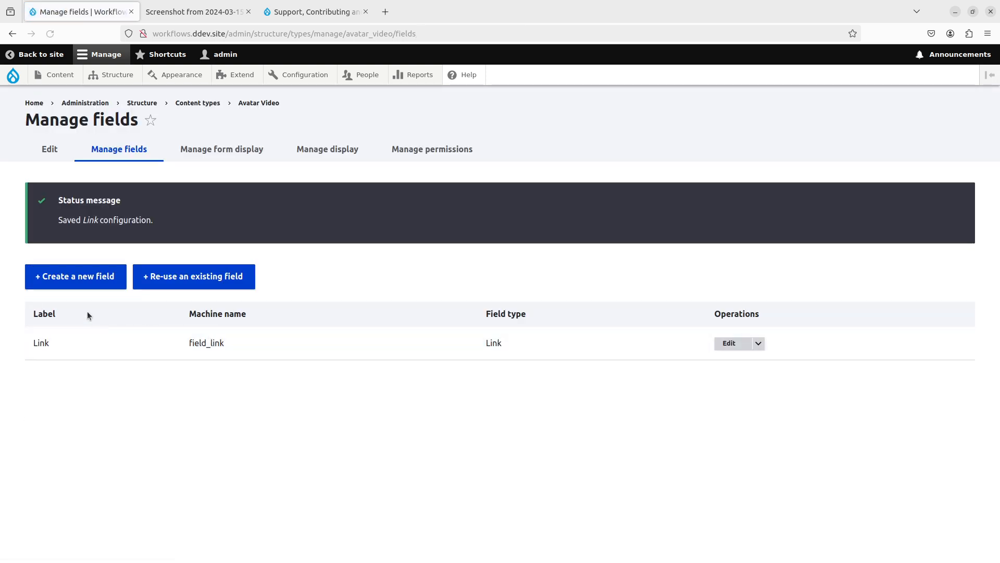
left_click(86, 277)
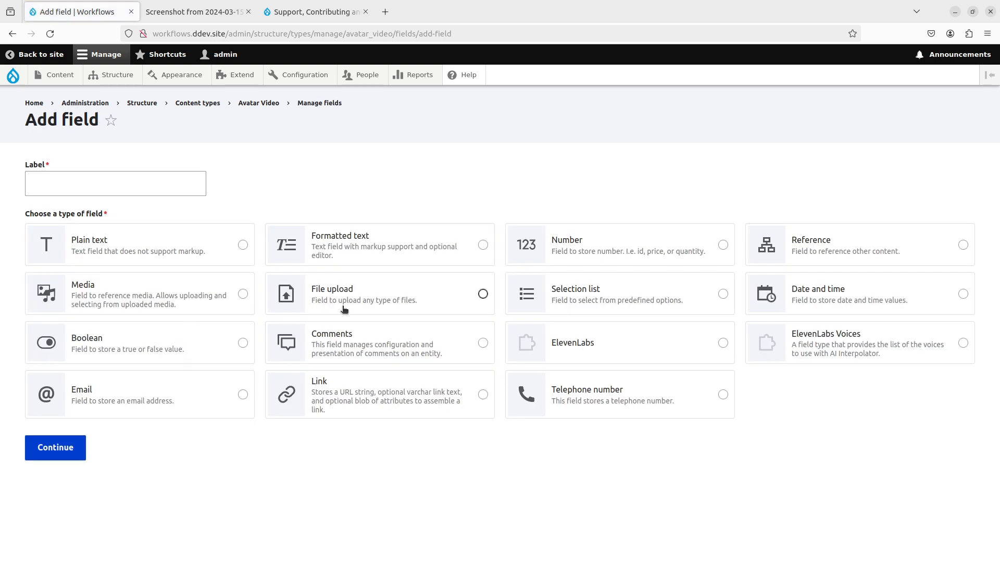
- Add an Image field labelled 'Source Image'
left_click(360, 300)
left_click(567, 509)
left_click(152, 184)
type("Image S")
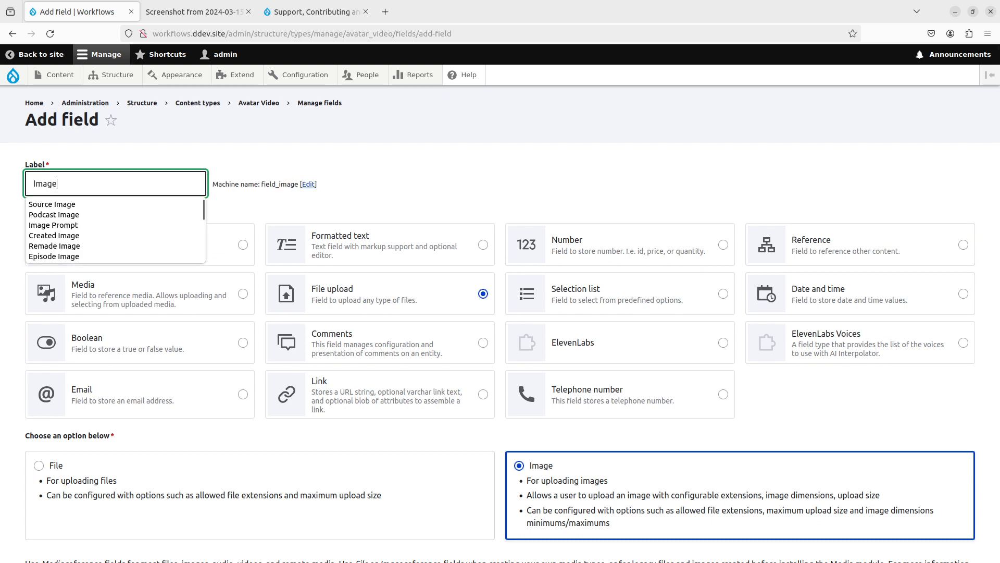
key("ctrl+a")
type("Source Image")
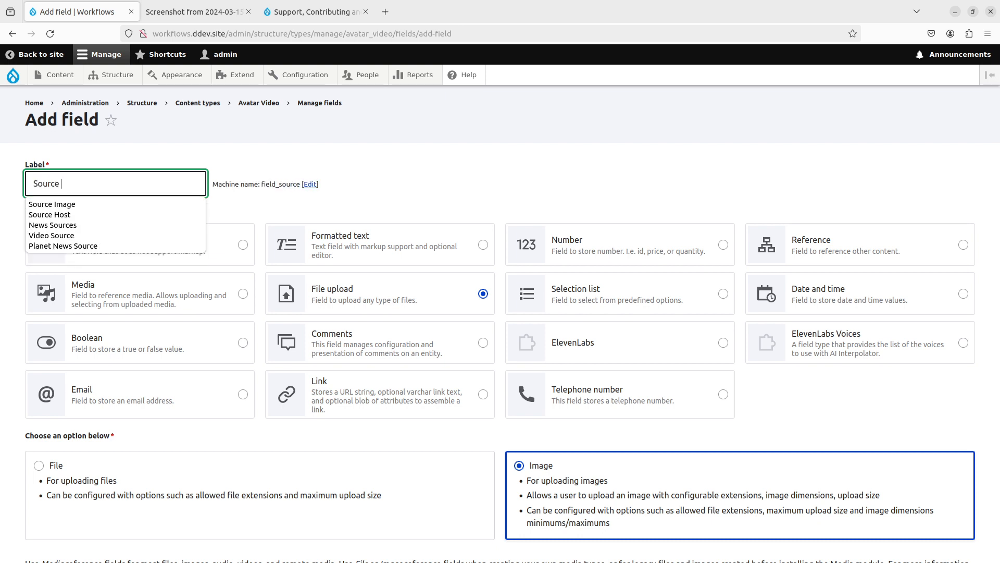
left_click(127, 204)
scroll(261, 365, "down", 3)
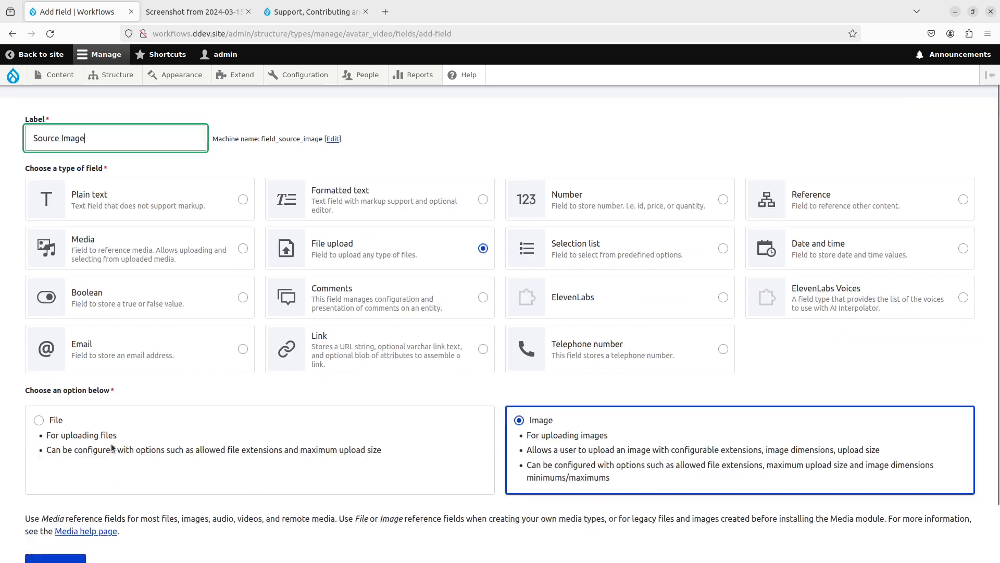
left_click(55, 494)
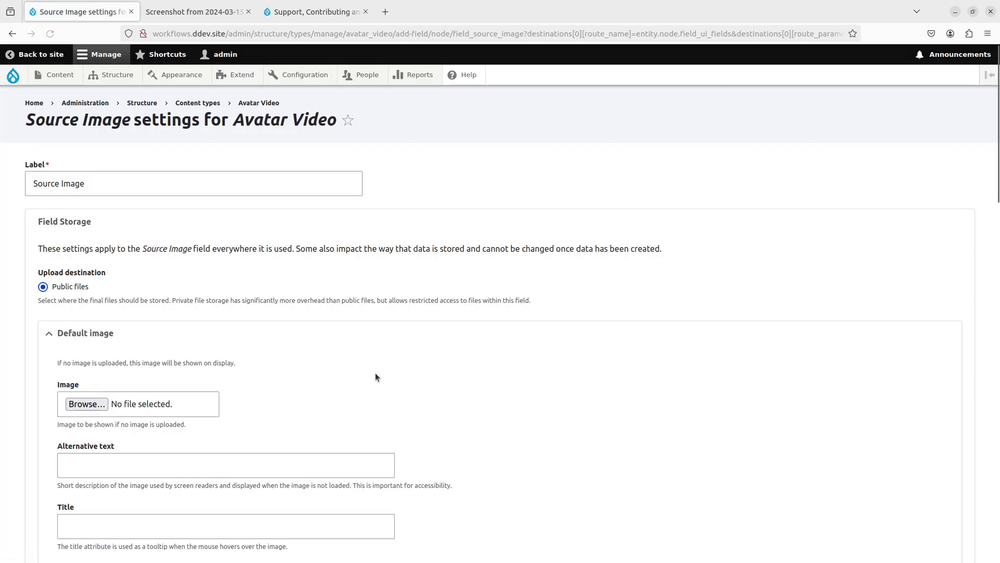
- Make Source Image required with the Alt field disabled, and save its settings
scroll(167, 411, "up", 10)
scroll(133, 384, "down", 6)
left_click(53, 455)
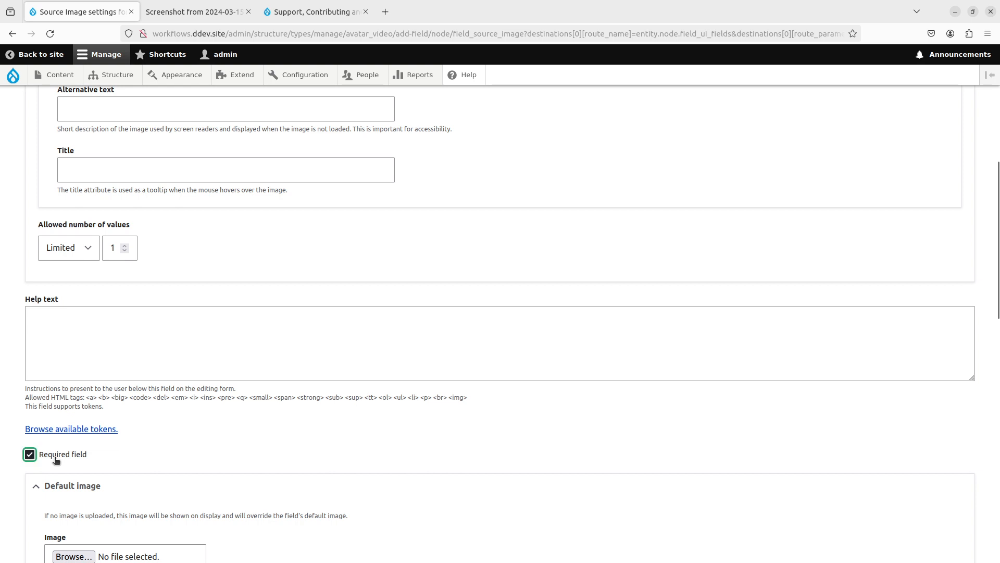
scroll(71, 457, "down", 10)
left_click(73, 342)
left_click(65, 499)
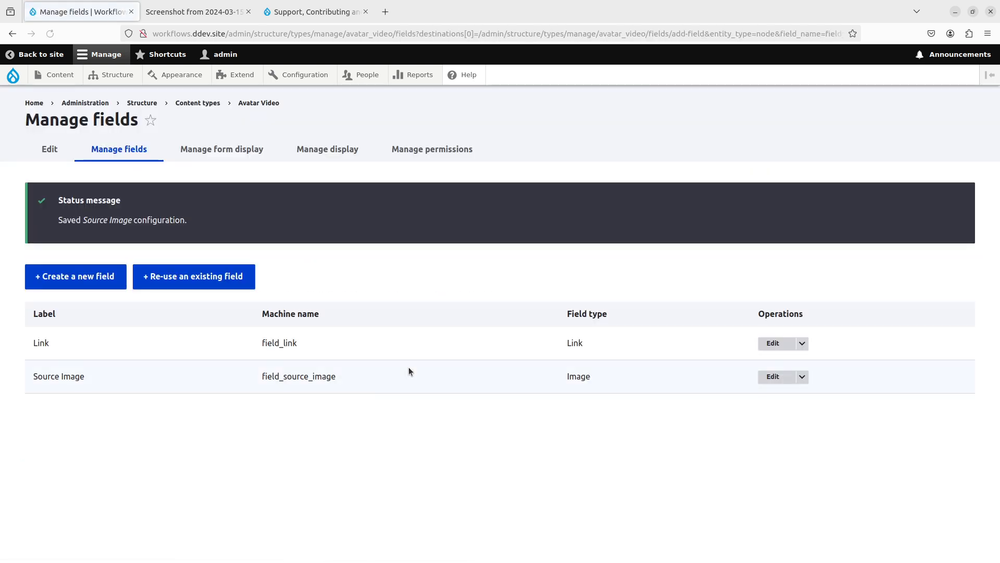
left_click(56, 287)
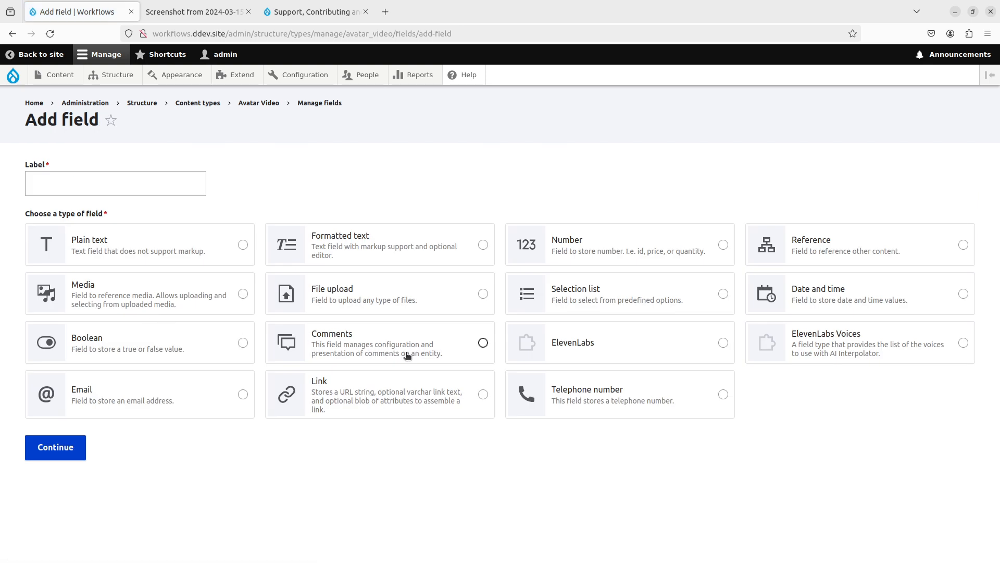
- Add a Formatted text (long) field labelled 'HTML'
left_click(394, 237)
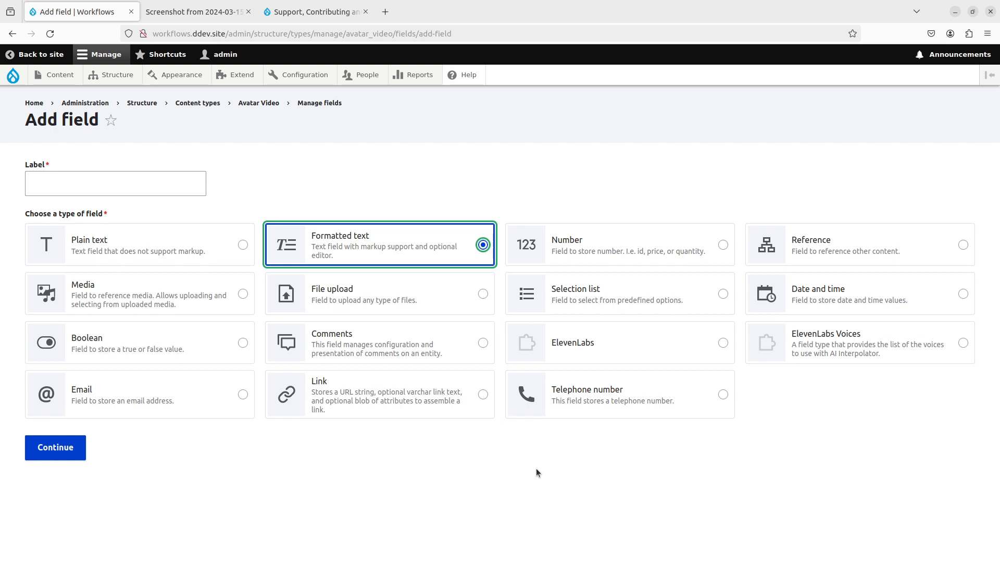
left_click(600, 489)
left_click(160, 186)
type("HTML")
scroll(185, 204, "down", 3)
left_click(53, 508)
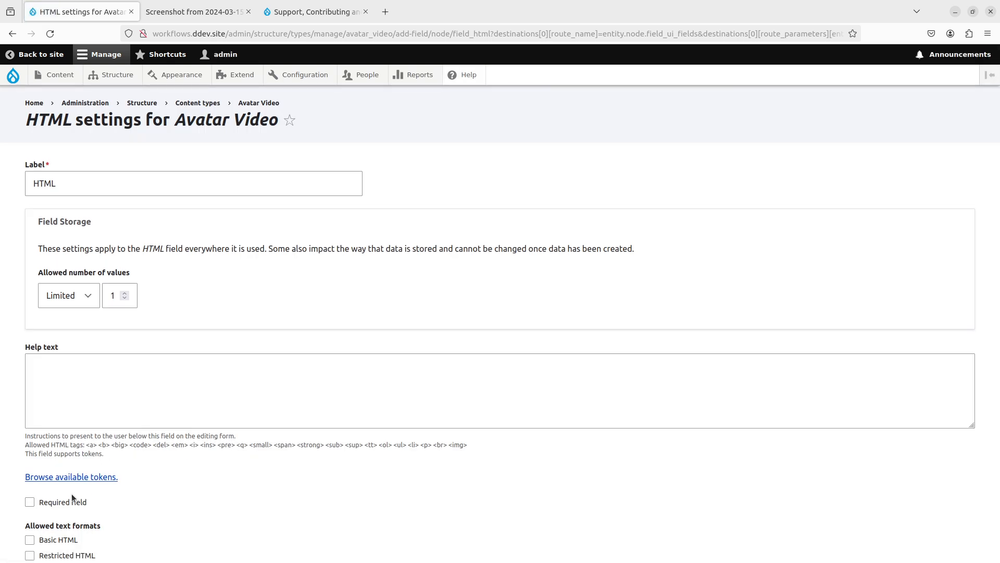
- Allow Full HTML and enable AI Interpolator with the Simple Crawler rule on the Link field
scroll(71, 493, "down", 4)
left_click(68, 364)
left_click(93, 458)
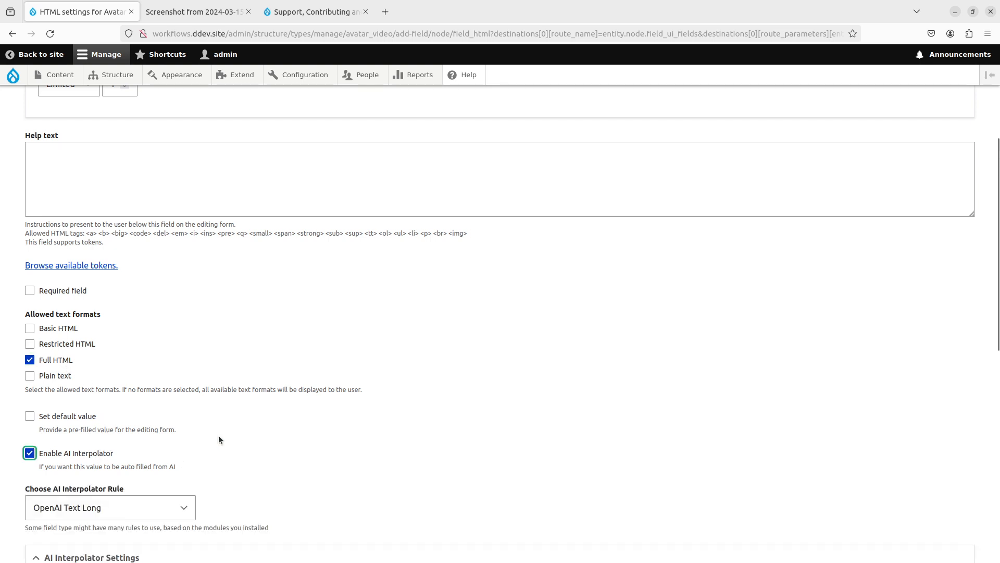
scroll(219, 440, "down", 8)
scroll(149, 166, "up", 1)
left_click(149, 162)
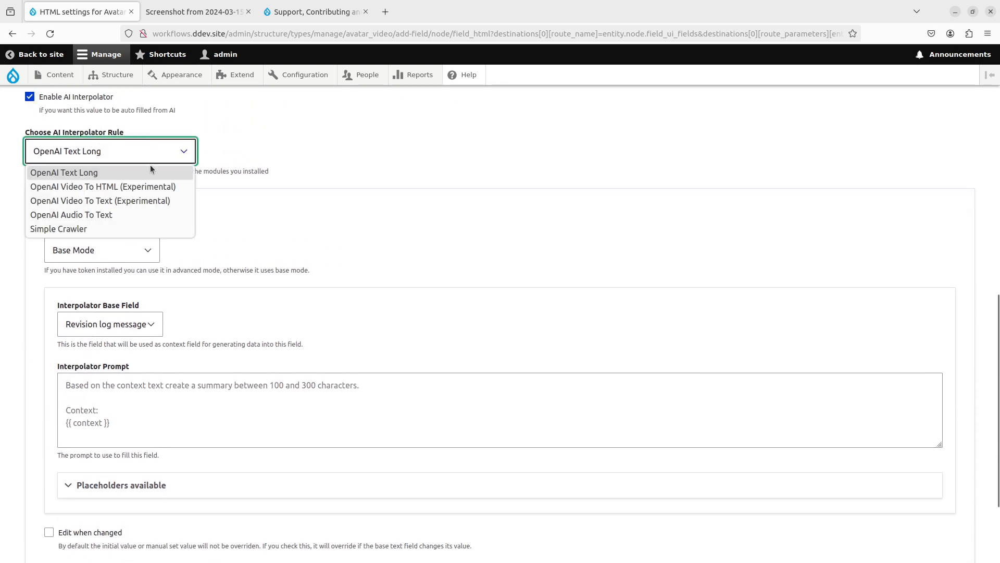
left_click(108, 226)
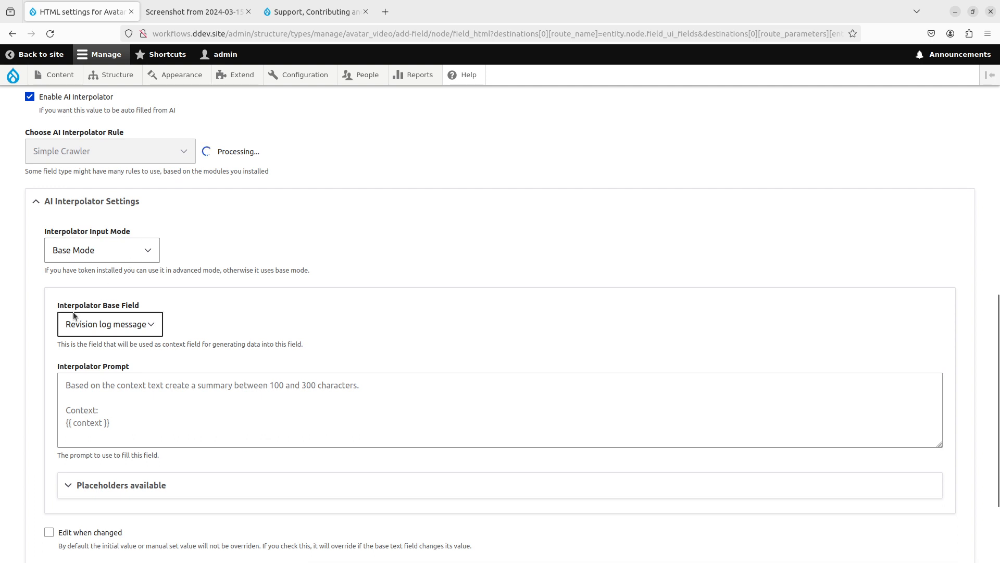
left_click(71, 348)
left_click(70, 368)
- Set the crawler's advanced User-Agent to the Chrome user-agent string
left_click(125, 454)
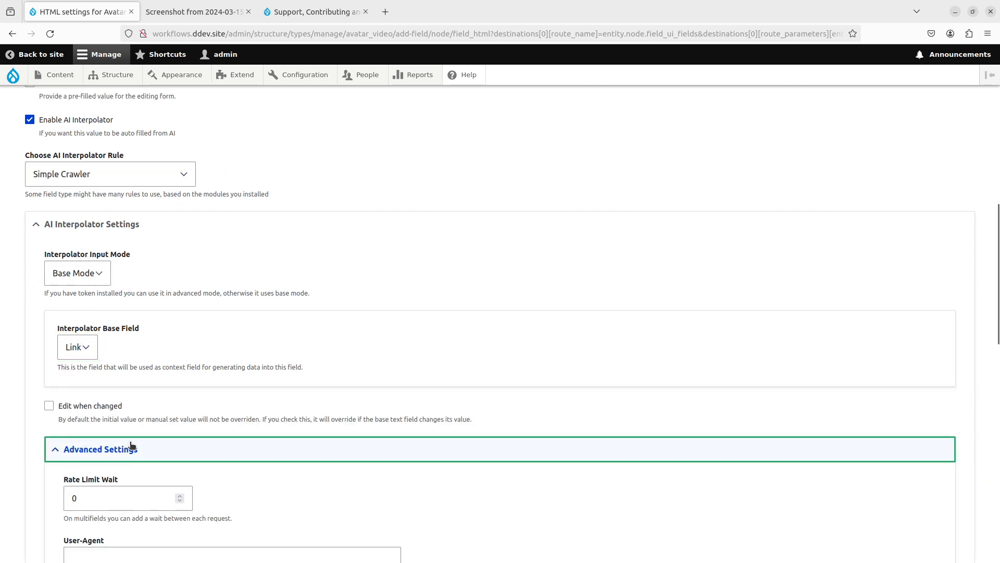
scroll(231, 256, "down", 6)
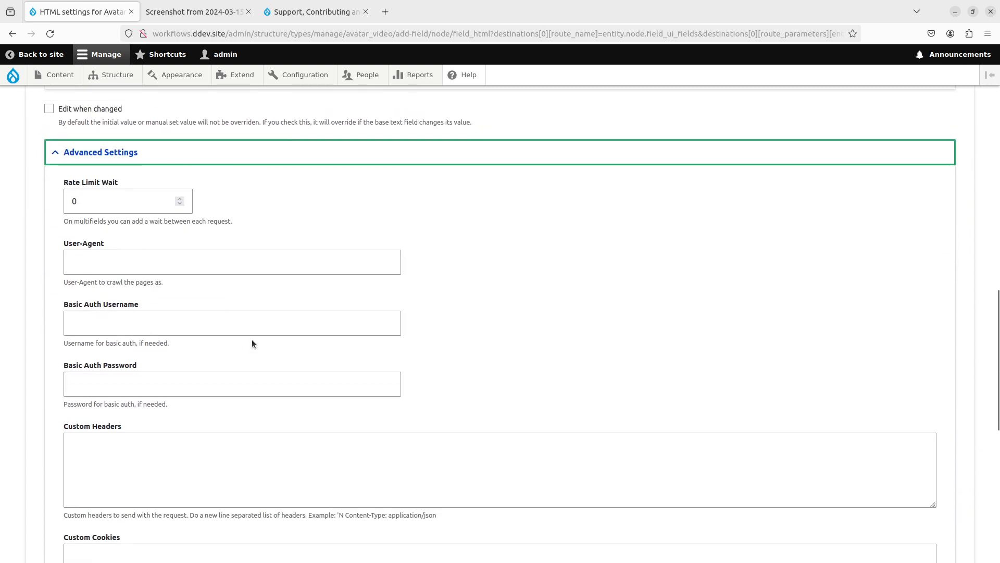
scroll(251, 339, "down", 1)
left_click(146, 252)
left_click(70, 202)
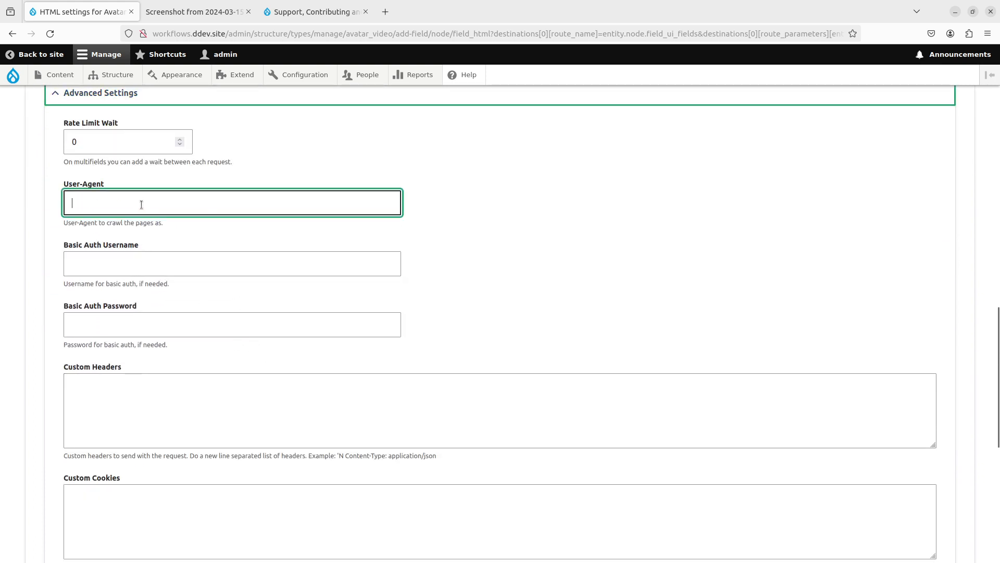
left_click(69, 202)
left_click(130, 223)
left_click(508, 291)
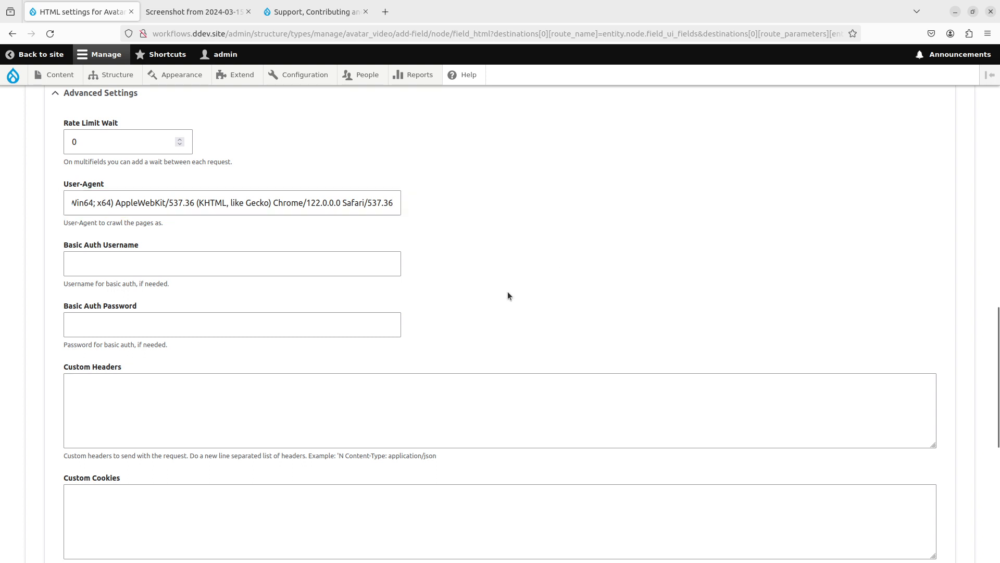
scroll(353, 276, "down", 2)
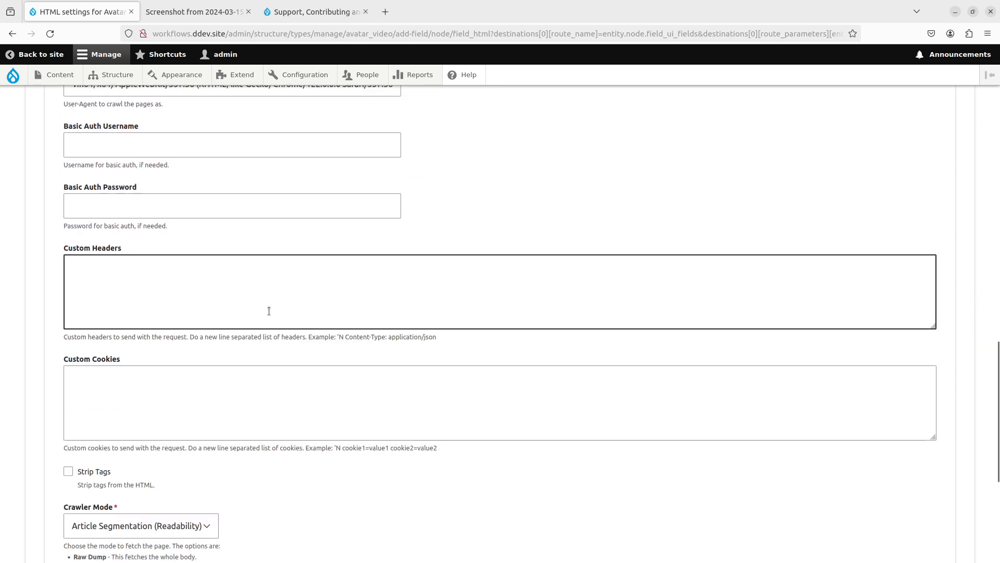
scroll(269, 311, "down", 3)
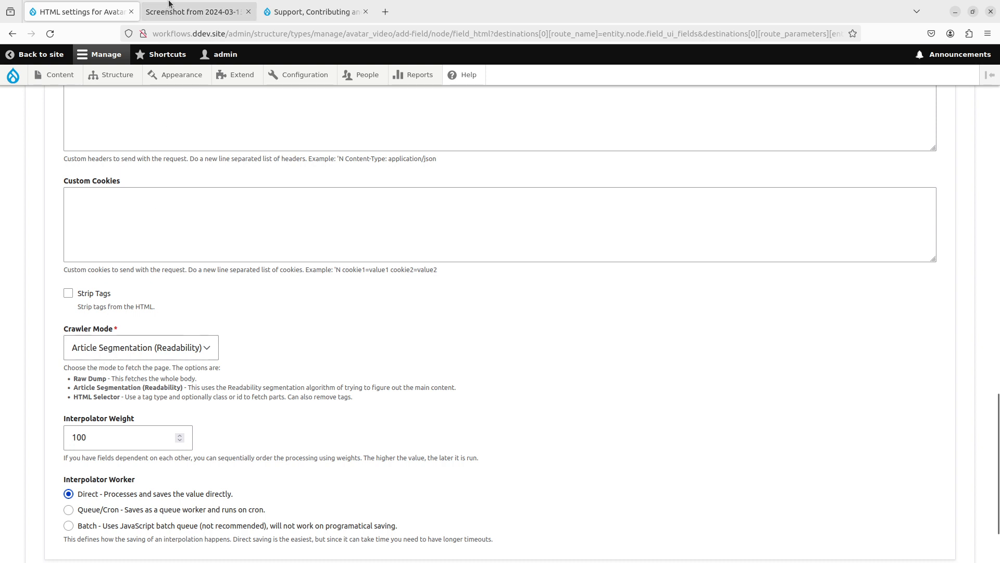
left_click(292, 17)
- Check the support page, then set Interpolator Weight to 50 with the Batch worker
scroll(571, 378, "down", 1)
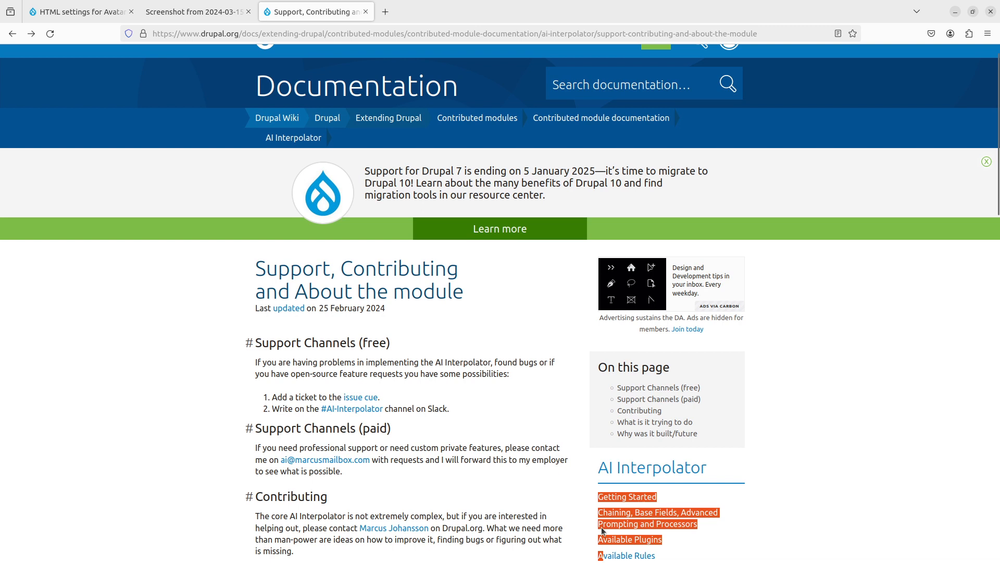
scroll(557, 460, "down", 8)
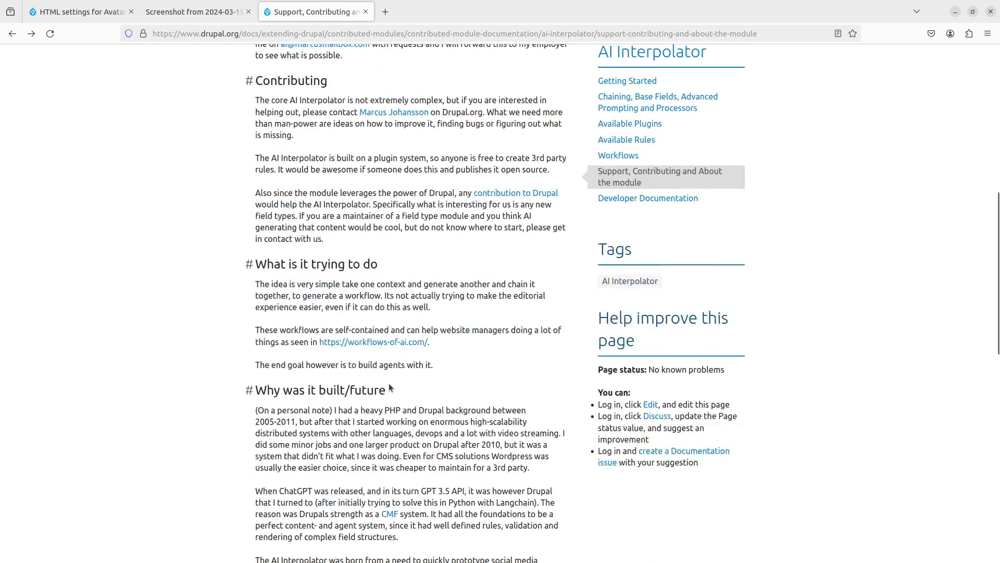
left_click(123, 11)
scroll(105, 333, "down", 1)
scroll(106, 333, "down", 1)
type("50")
left_click(109, 429)
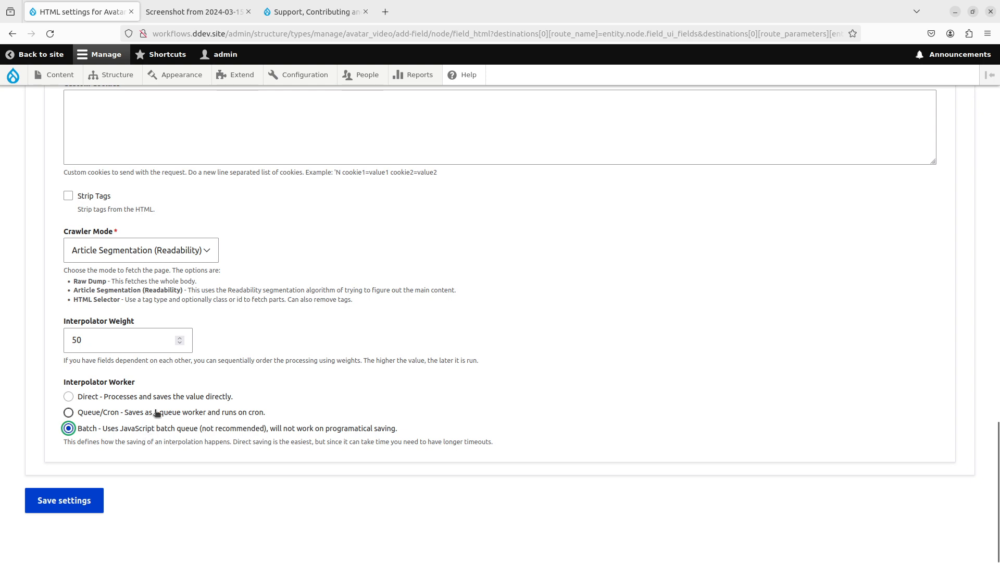
- Save the HTML field with Batch interpolation, then reopen it to confirm weight 50 and re-save
left_click(89, 492)
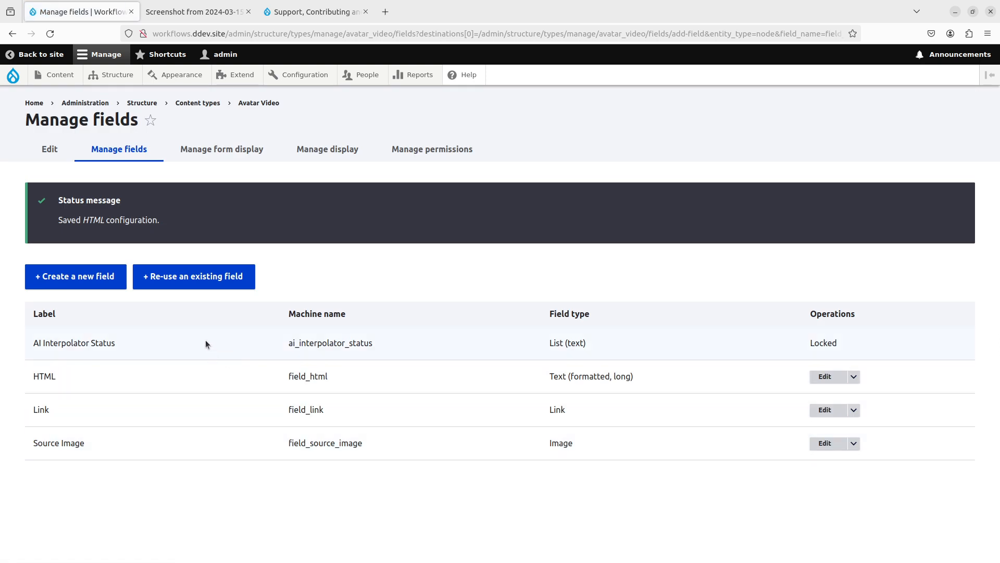
left_click(104, 285)
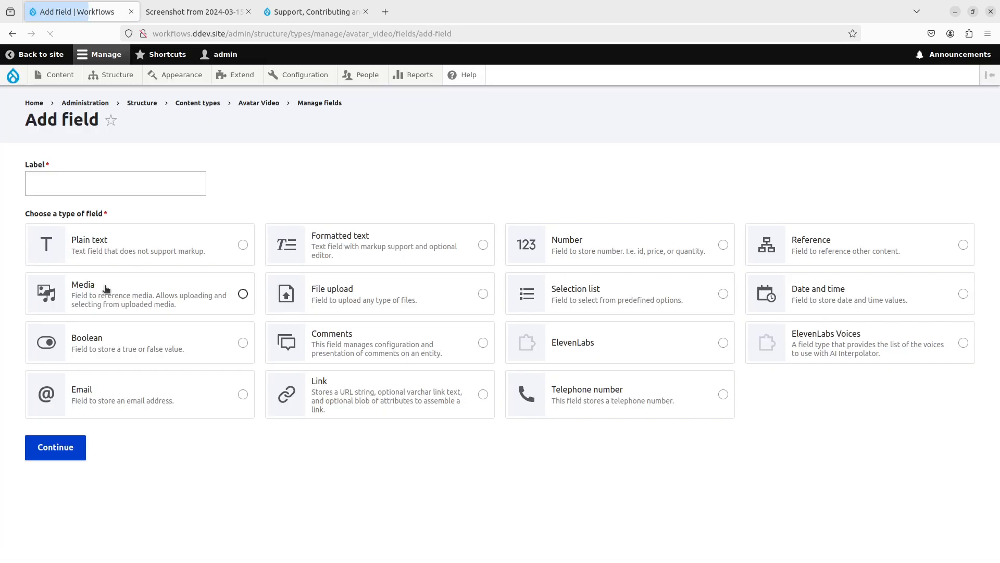
key("alt+Left")
left_click(825, 376)
scroll(375, 342, "down", 15)
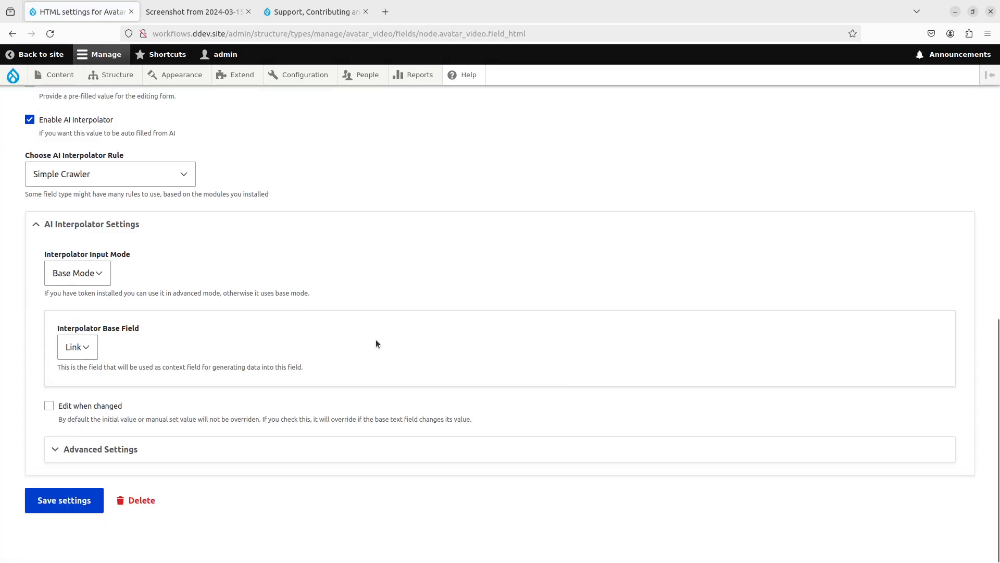
left_click(132, 453)
scroll(130, 448, "down", 10)
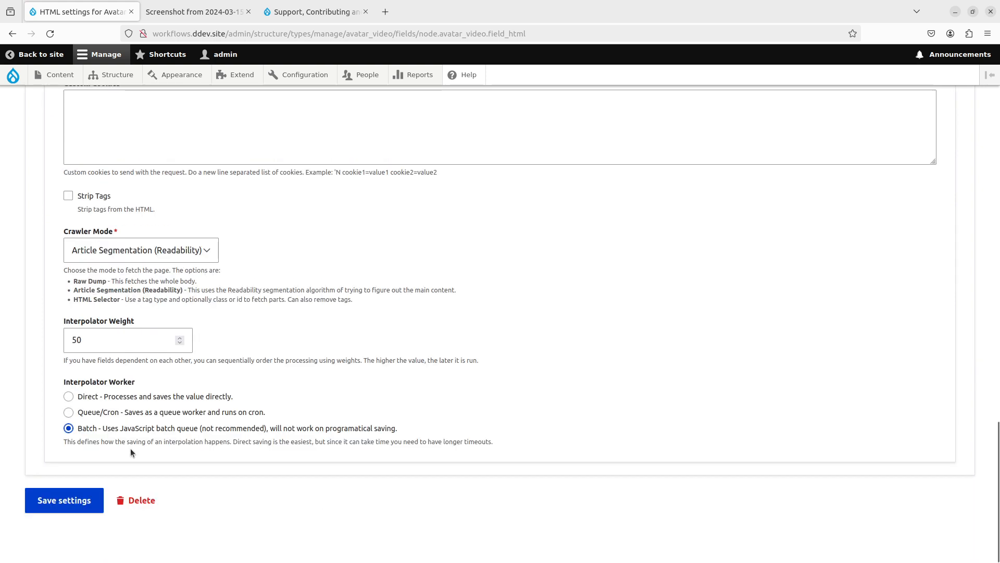
left_click(111, 340)
left_click(62, 500)
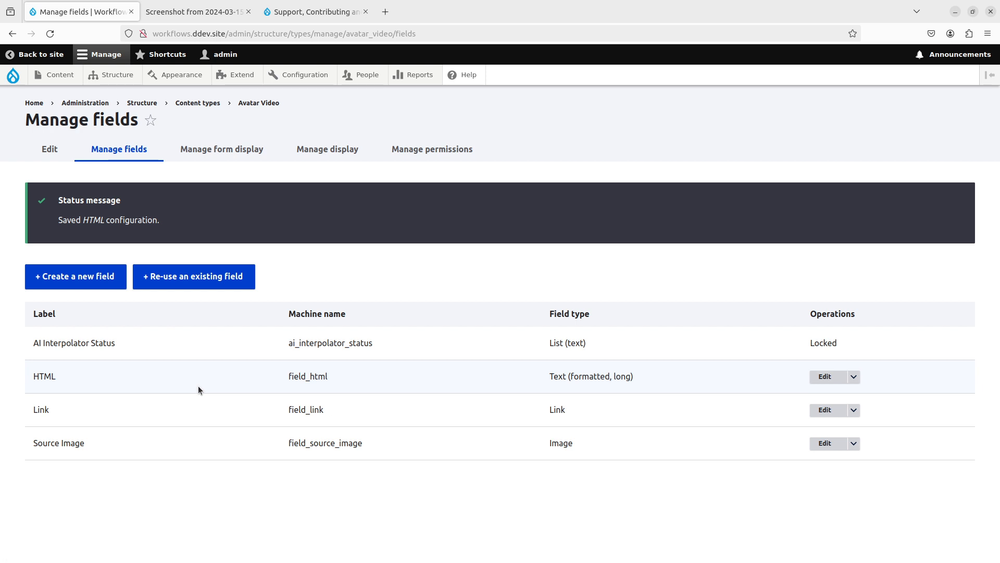
- Create a new plain File field named 'Real Mp3' on Avatar Video
left_click(105, 278)
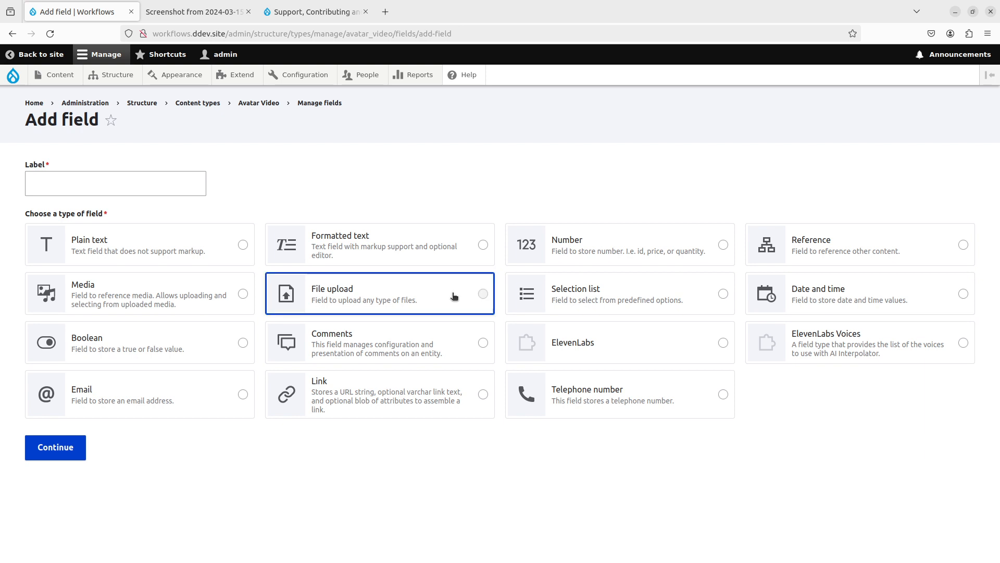
left_click(453, 293)
scroll(293, 505, "down", 2)
left_click(277, 437)
scroll(120, 215, "up", 2)
left_click(131, 193)
type("Real Mp3")
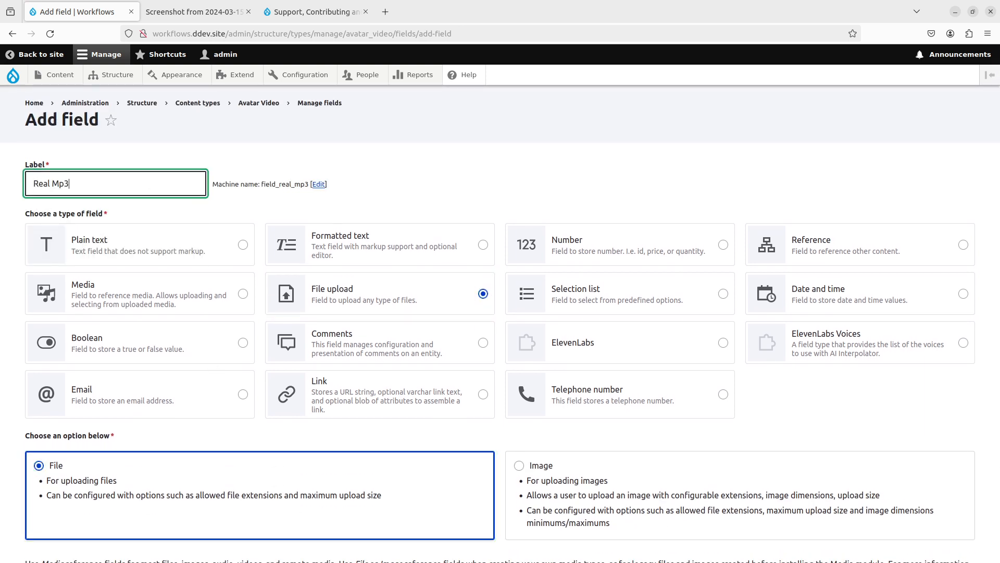
scroll(127, 316, "down", 3)
left_click(60, 500)
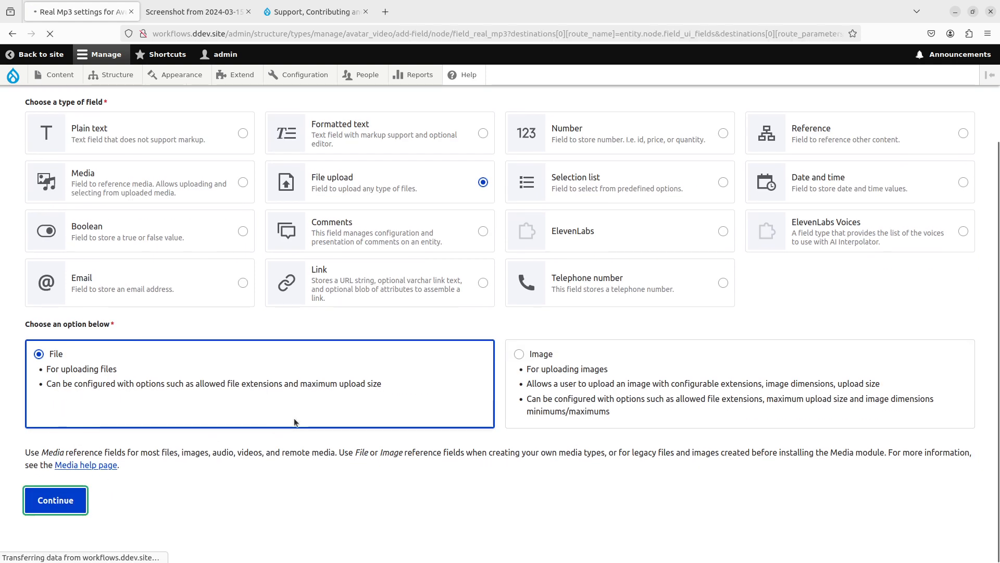
- Allow unlimited values and restrict the allowed file extension to mp3, then save
scroll(293, 417, "down", 2)
scroll(294, 421, "down", 2)
scroll(295, 420, "up", 1)
left_click(80, 263)
left_click(62, 302)
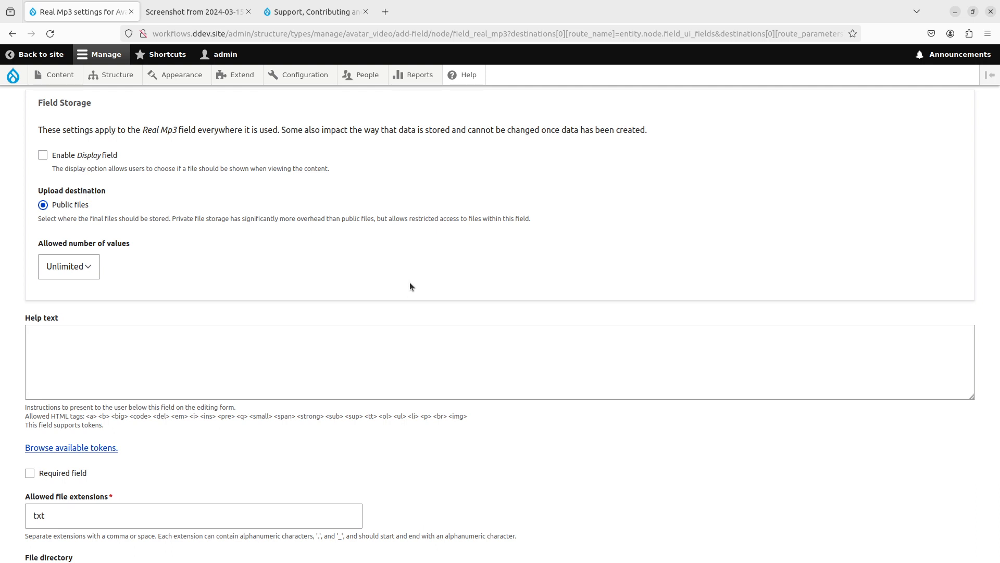
scroll(410, 283, "down", 3)
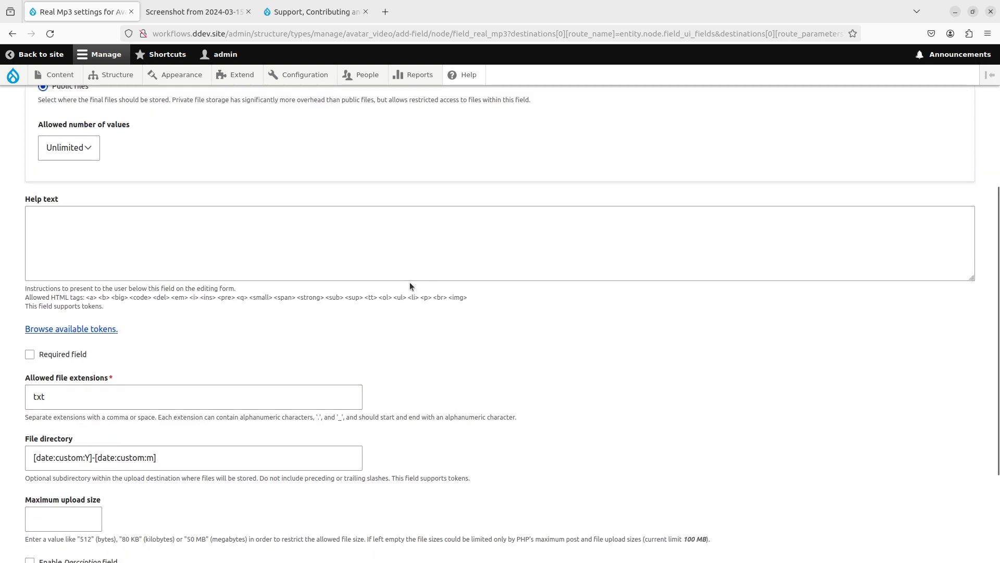
left_click(187, 397)
key("ctrl+a")
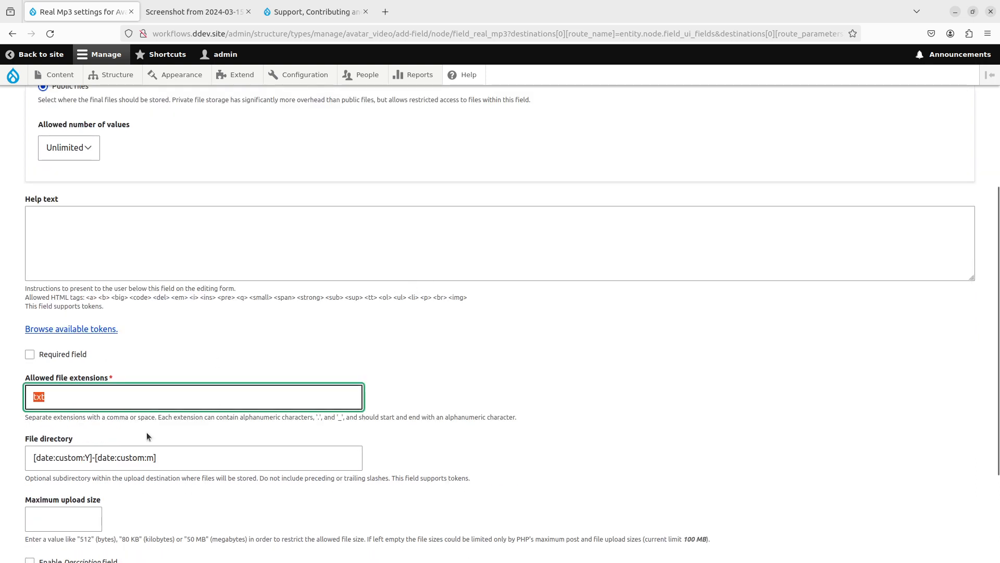
type("mp3")
scroll(468, 329, "down", 3)
left_click(574, 305)
scroll(575, 309, "down", 1)
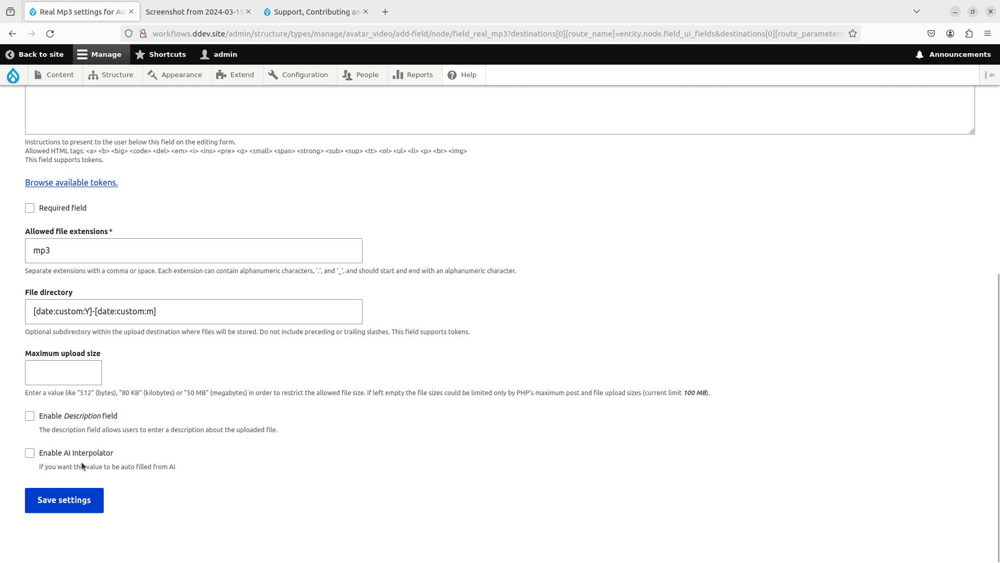
left_click(95, 513)
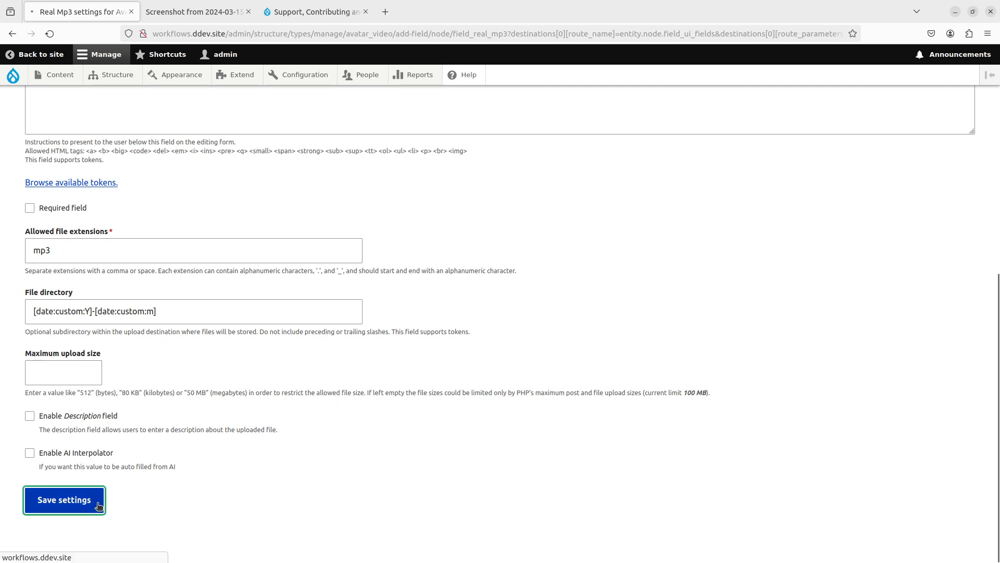
- Try the OpenAI Video Extraction rule, then leave AI interpolation off for Real Mp3 and save
scroll(224, 446, "down", 5)
scroll(224, 446, "down", 5)
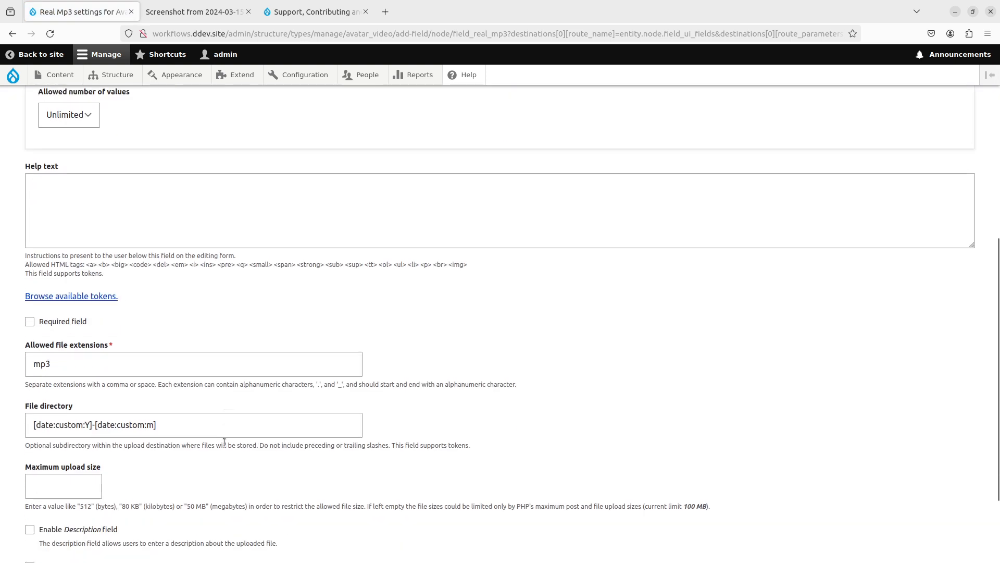
left_click(119, 454)
scroll(139, 428, "down", 4)
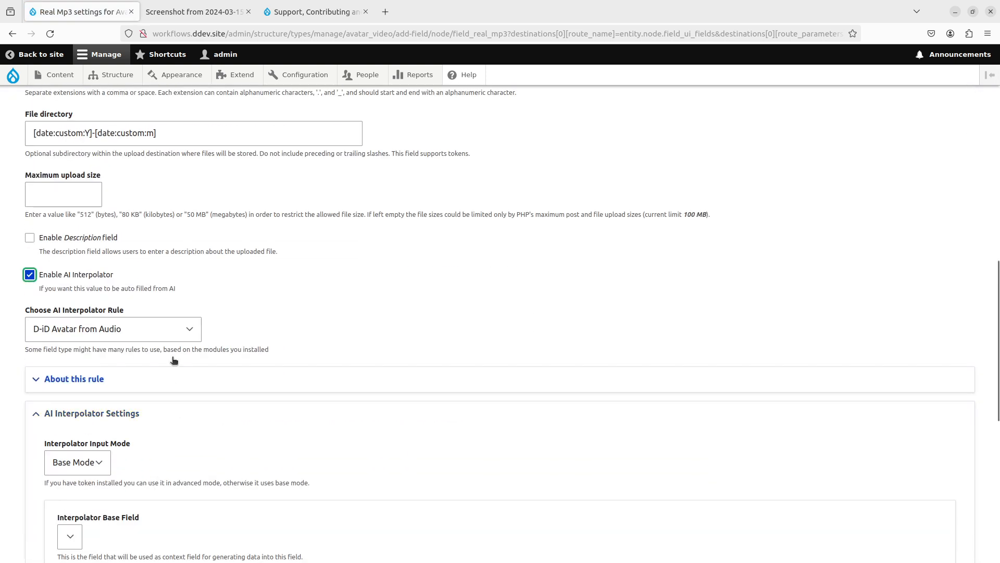
left_click(163, 325)
left_click(136, 363)
left_click(96, 276)
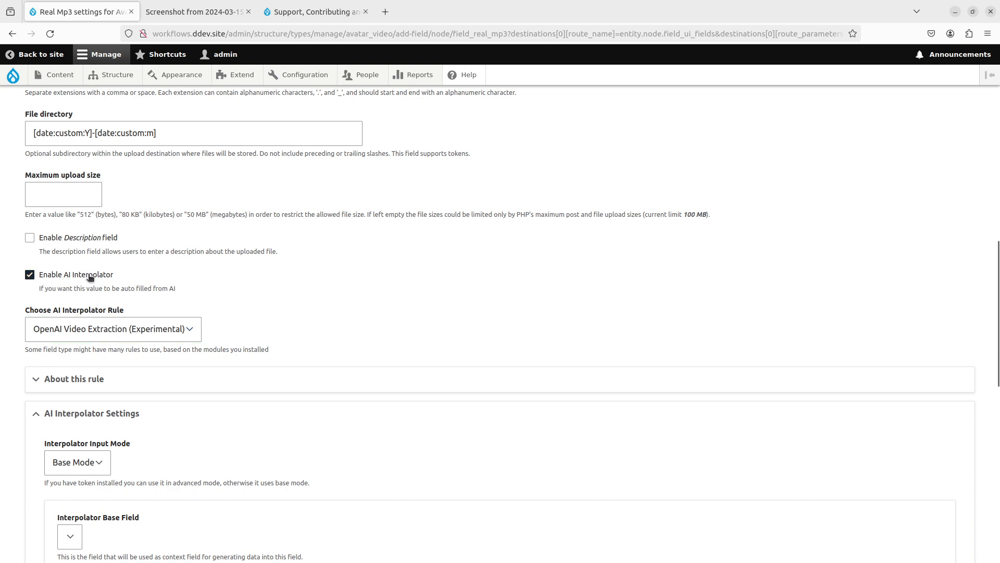
left_click(77, 490)
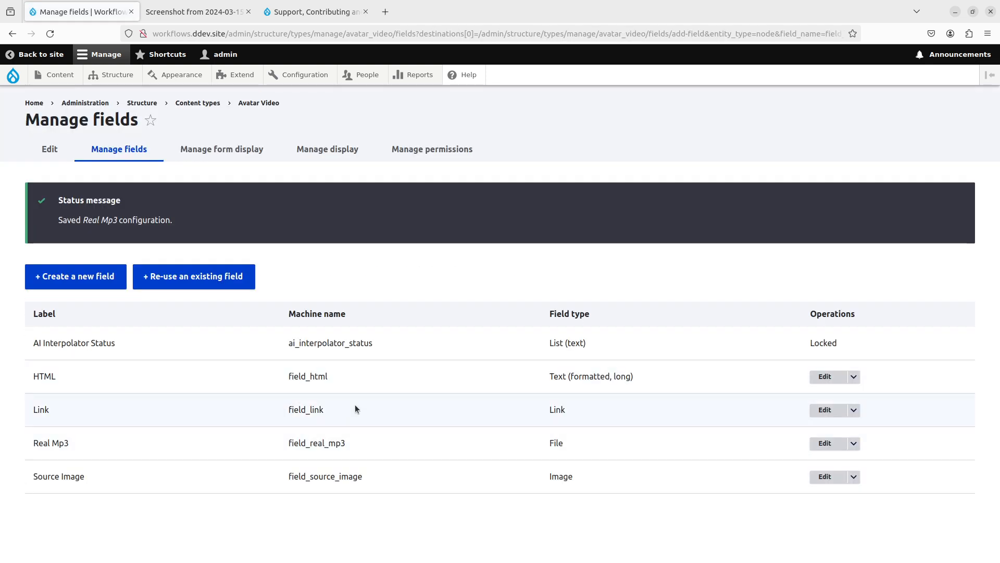
- Add an ElevenLabs field labelled 'Dialogue' to Avatar Video and continue to its settings
left_click(76, 276)
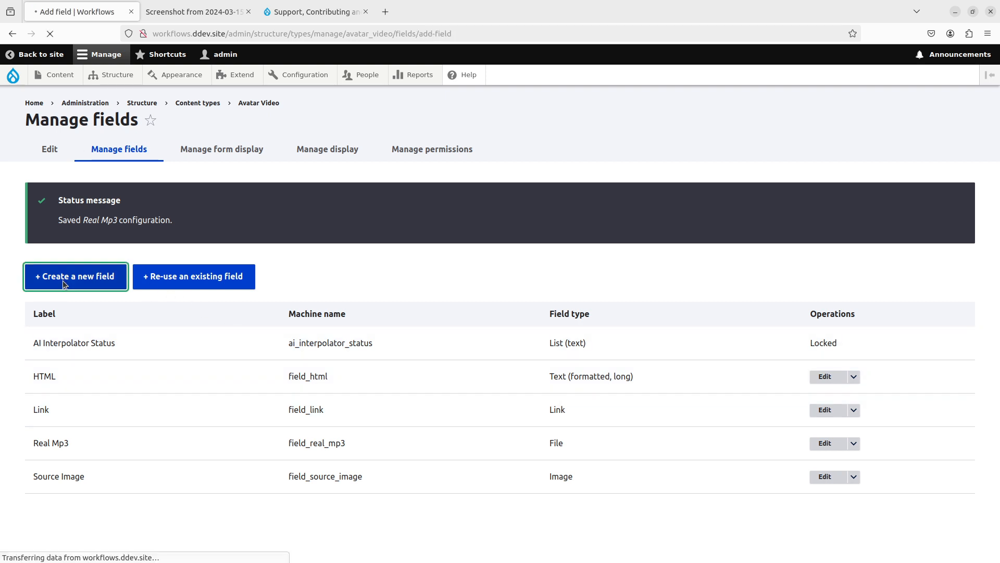
left_click(620, 355)
left_click(157, 183)
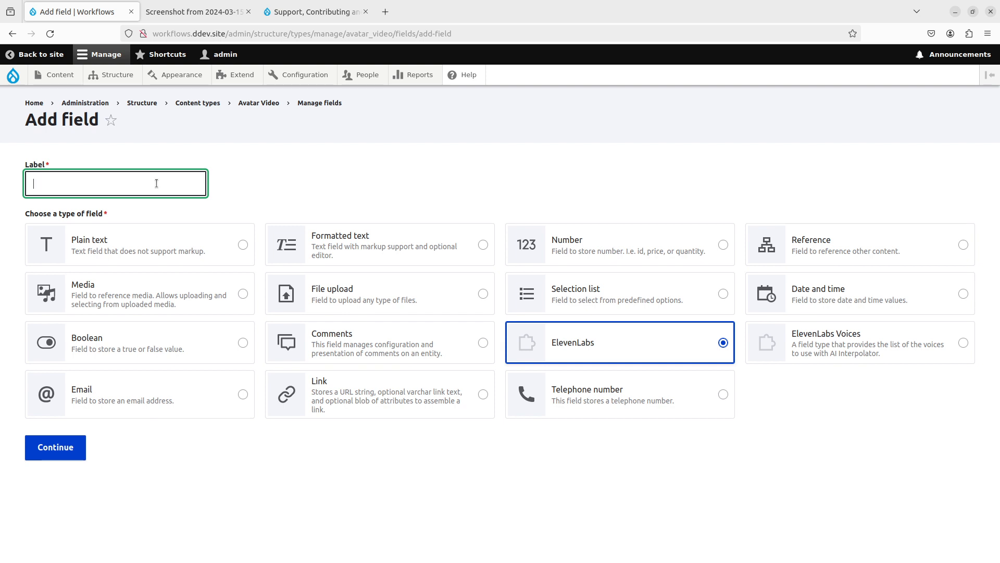
type("Dialog")
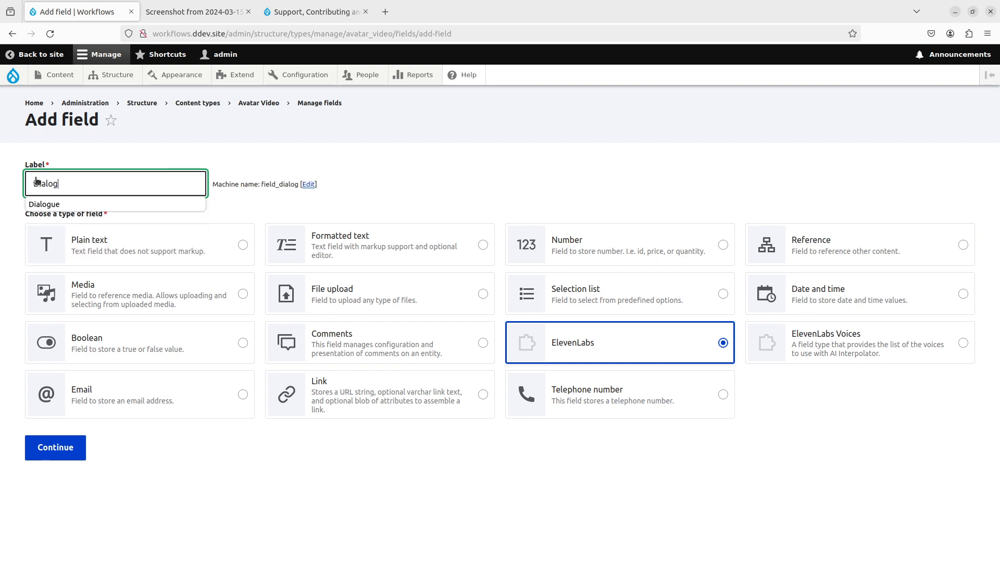
left_click(67, 203)
left_click(66, 447)
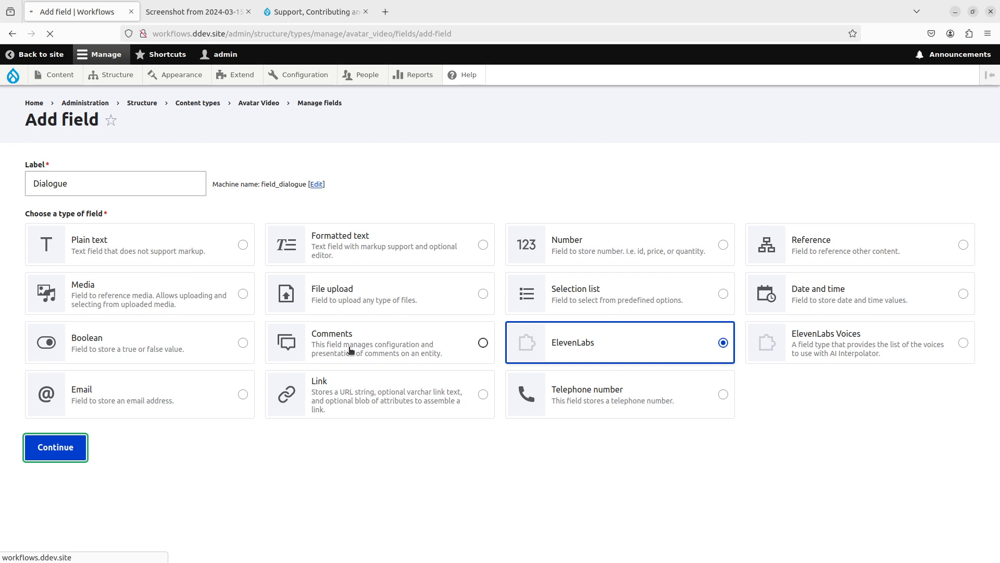
scroll(349, 346, "down", 3)
left_click(68, 229)
- Set Dialogue to unlimited values, re-save audio into Real Mp3, and enable FFmpeg concatenation
left_click(59, 263)
scroll(255, 242, "down", 3)
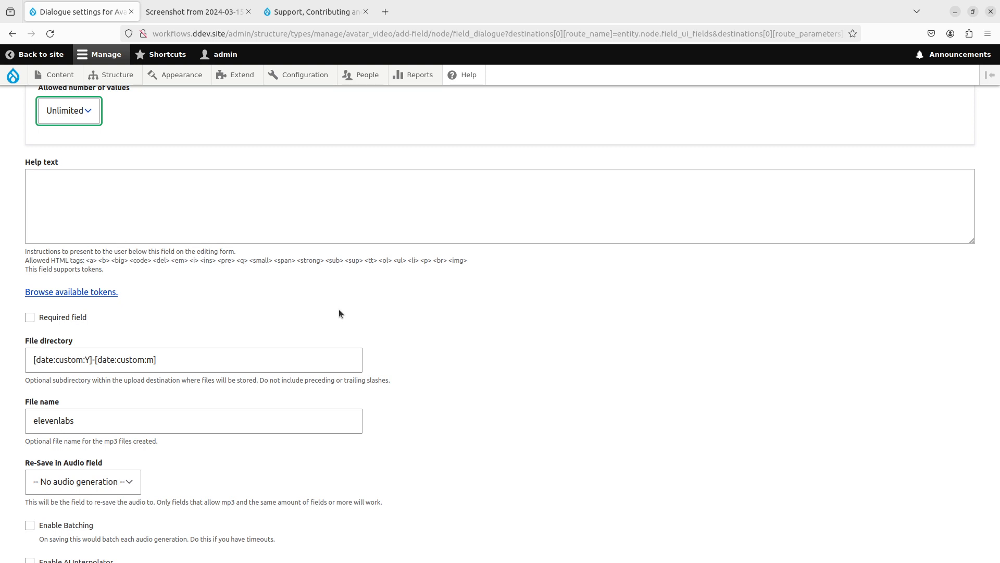
scroll(339, 313, "down", 3)
left_click(131, 373)
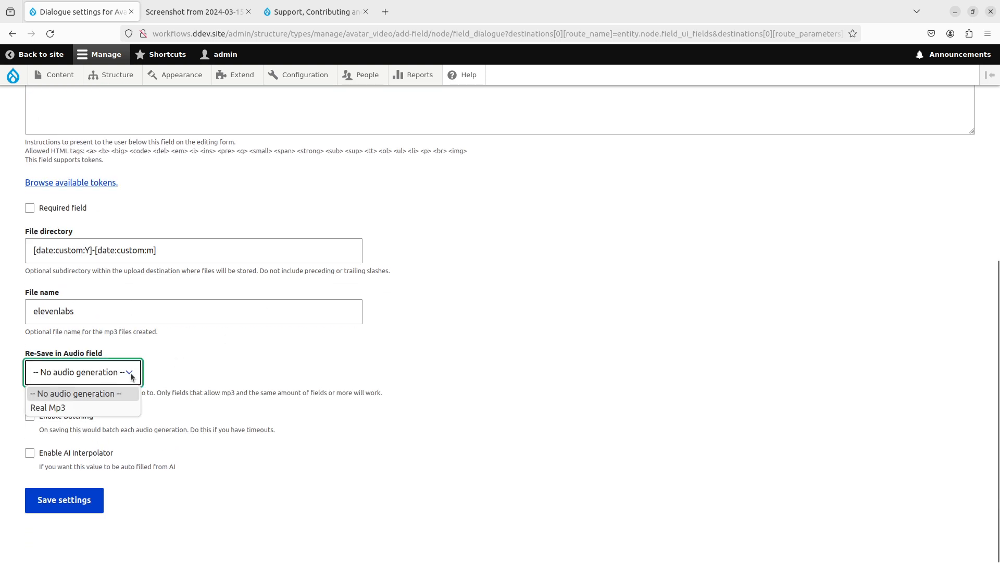
left_click(89, 404)
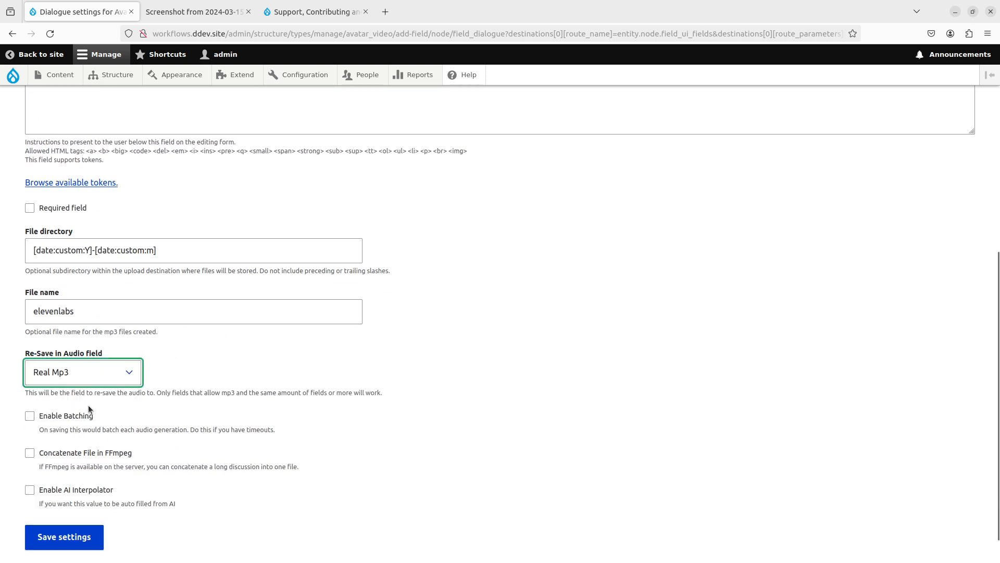
left_click(74, 454)
- Enable AI interpolation with HTML as the base field and begin the prompt 'With the voi'
scroll(242, 424, "down", 3)
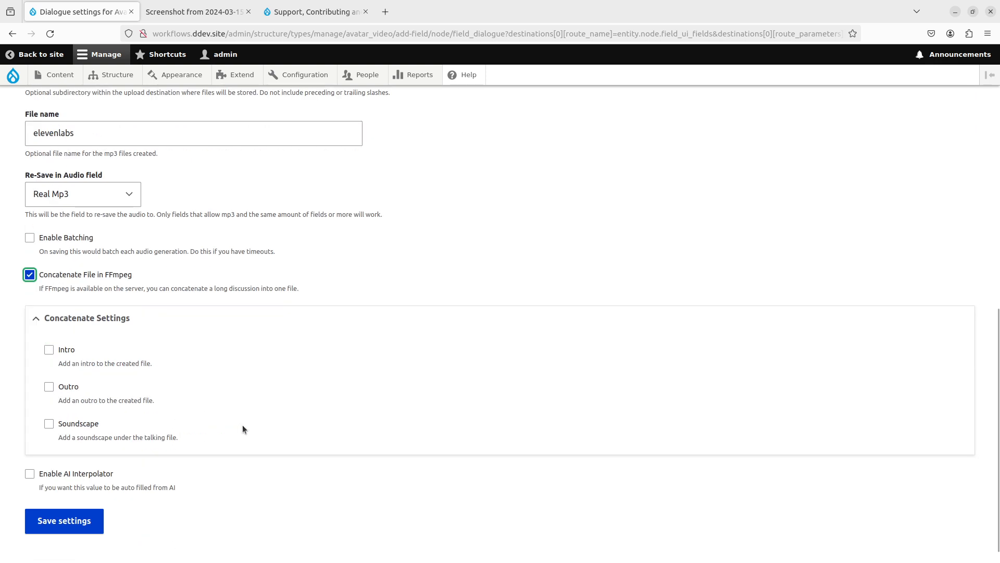
scroll(242, 424, "down", 1)
left_click(72, 452)
scroll(358, 380, "down", 4)
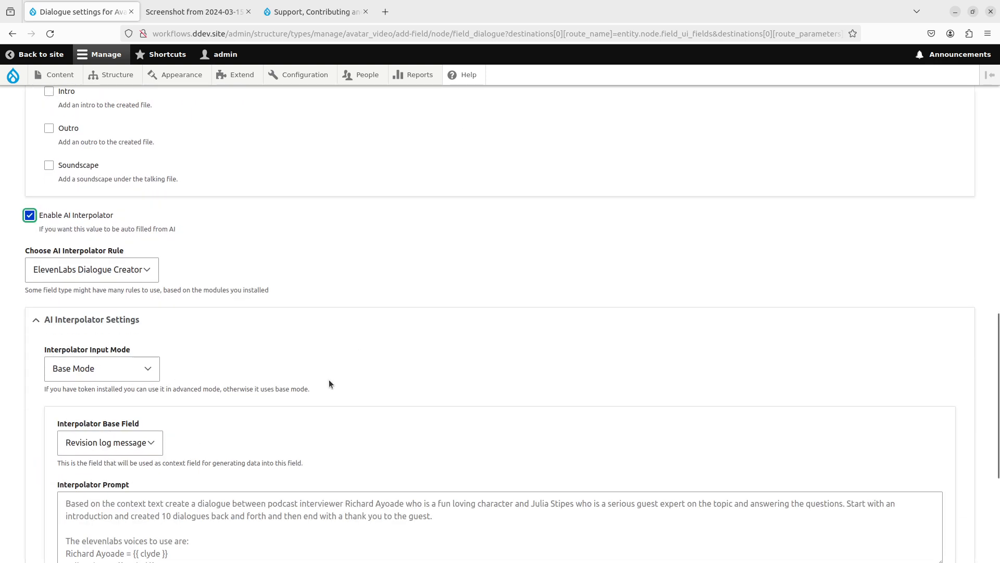
scroll(179, 326, "down", 1)
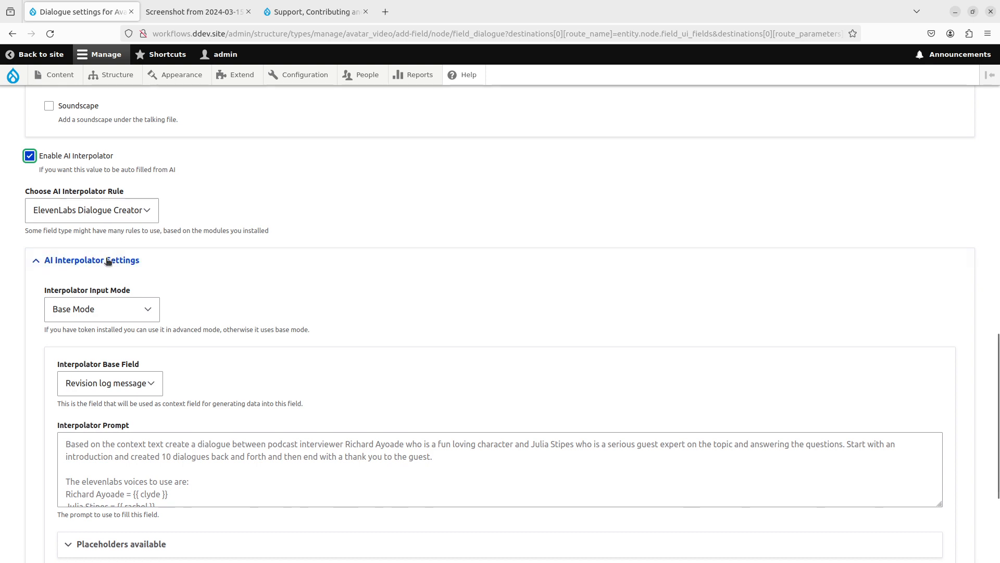
left_click(120, 376)
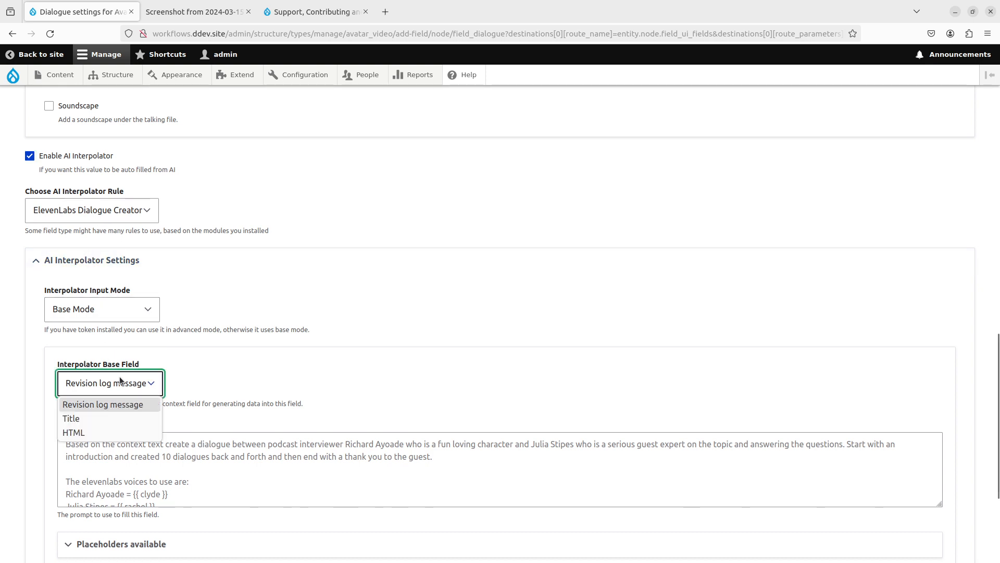
left_click(100, 432)
key("Tab")
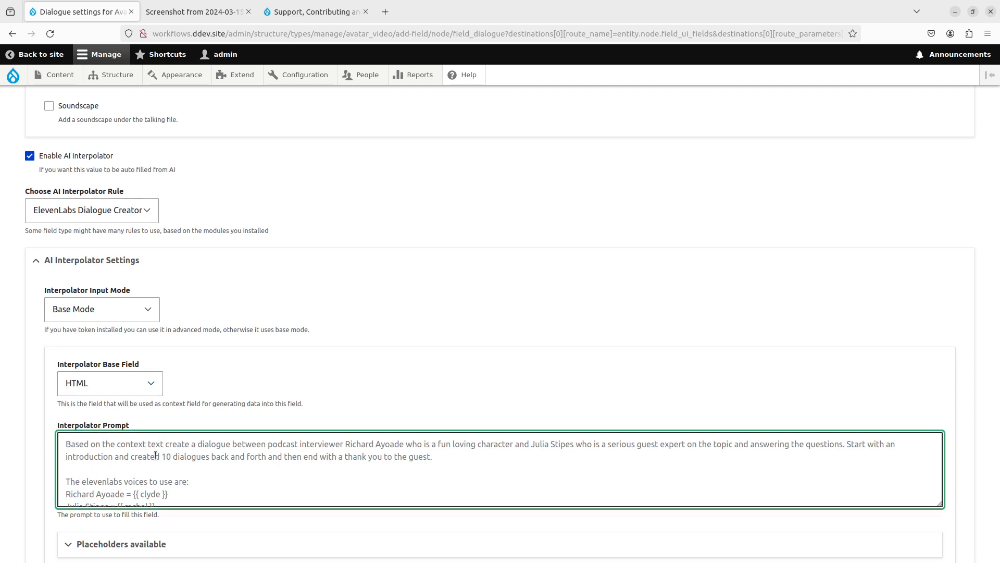
type("With the voice")
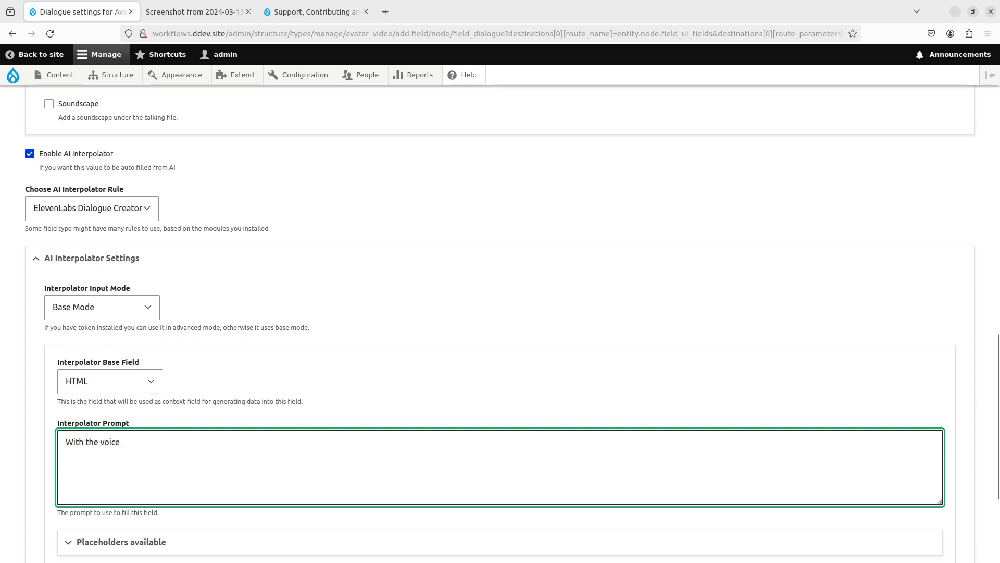
- Paste the 'marcus' voice placeholder into the prompt and request a 4-sentence rhyming history monologue
scroll(180, 448, "down", 2)
left_click(181, 429)
key("ctrl+f")
type("marcus")
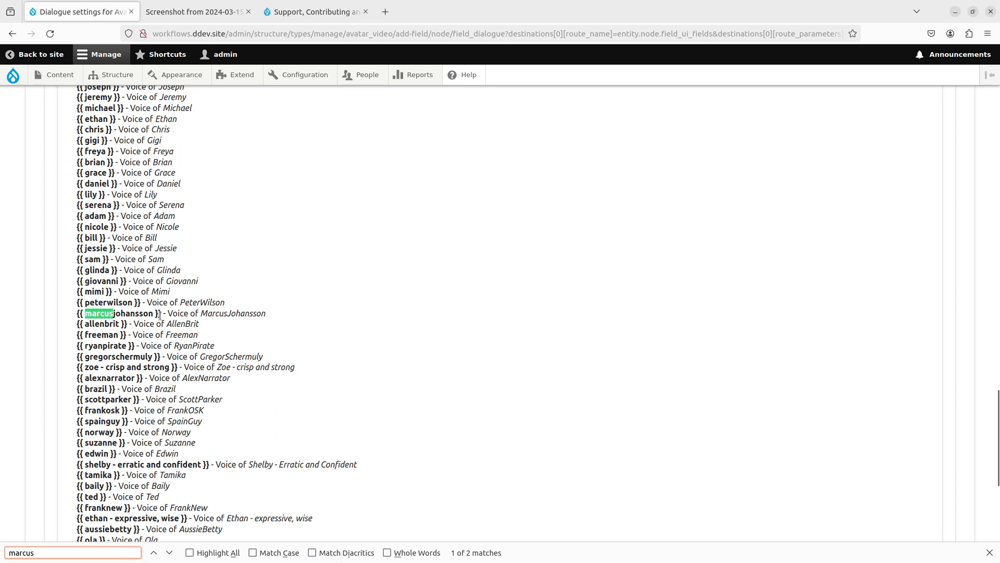
left_click_drag(160, 315, 5, 312)
key("ctrl+c")
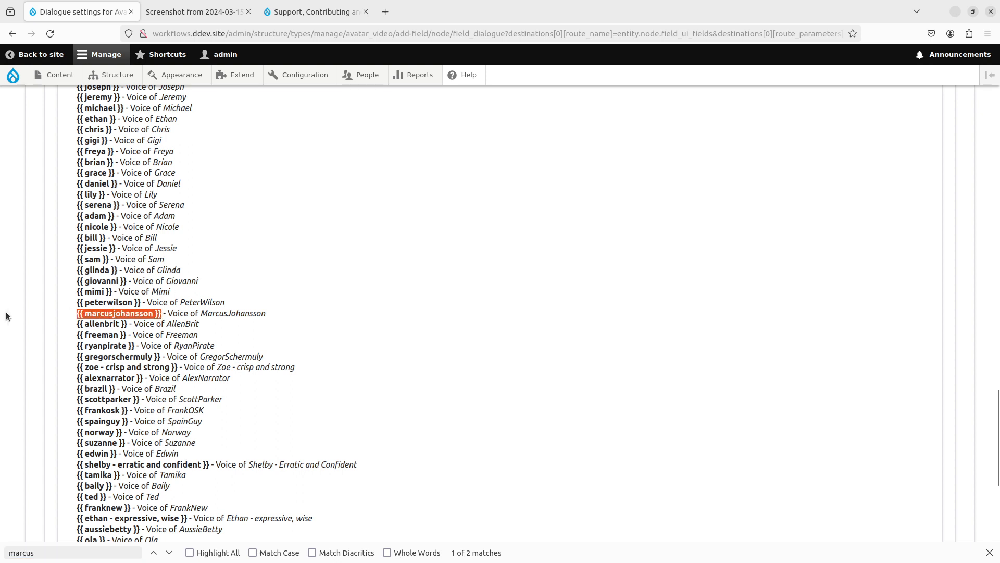
scroll(189, 328, "up", 11)
left_click(189, 327)
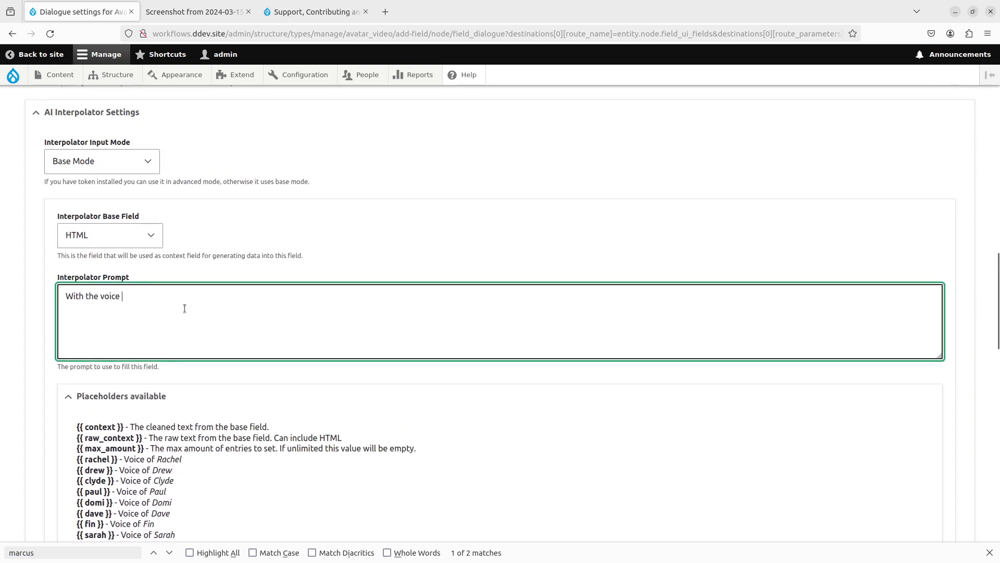
key("ctrl+v")
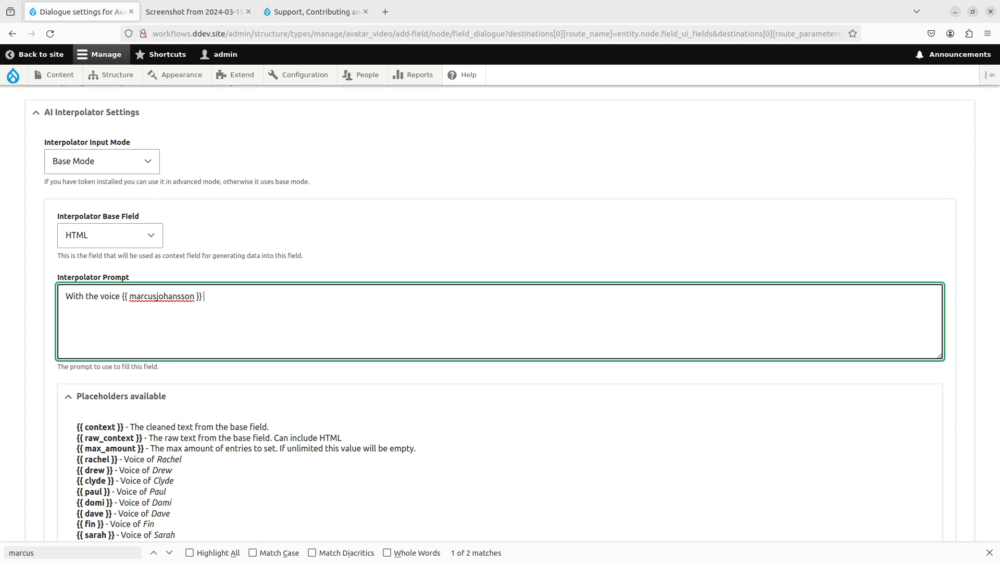
type("create a 4 sentence rhyming ")
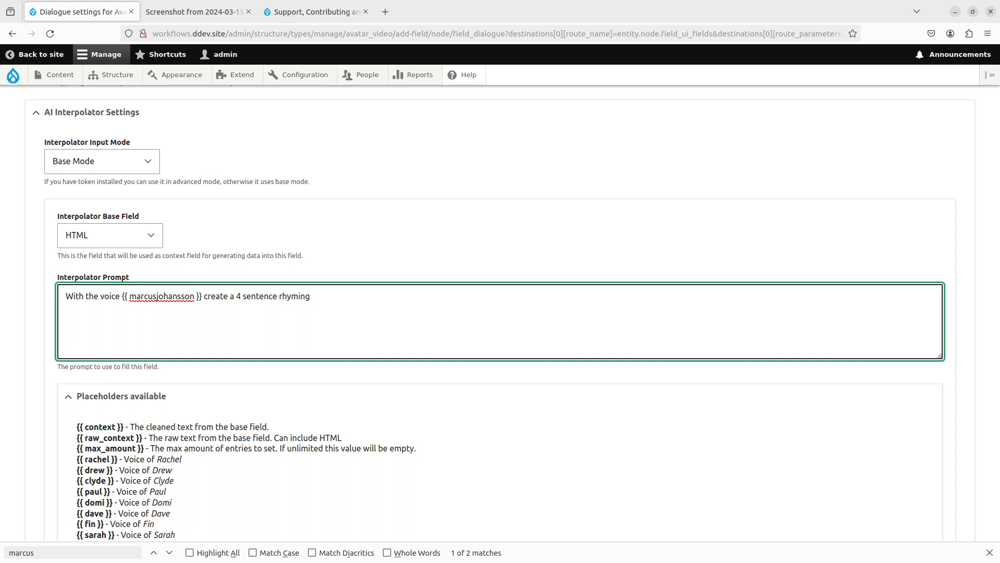
type("monologue on the history of the")
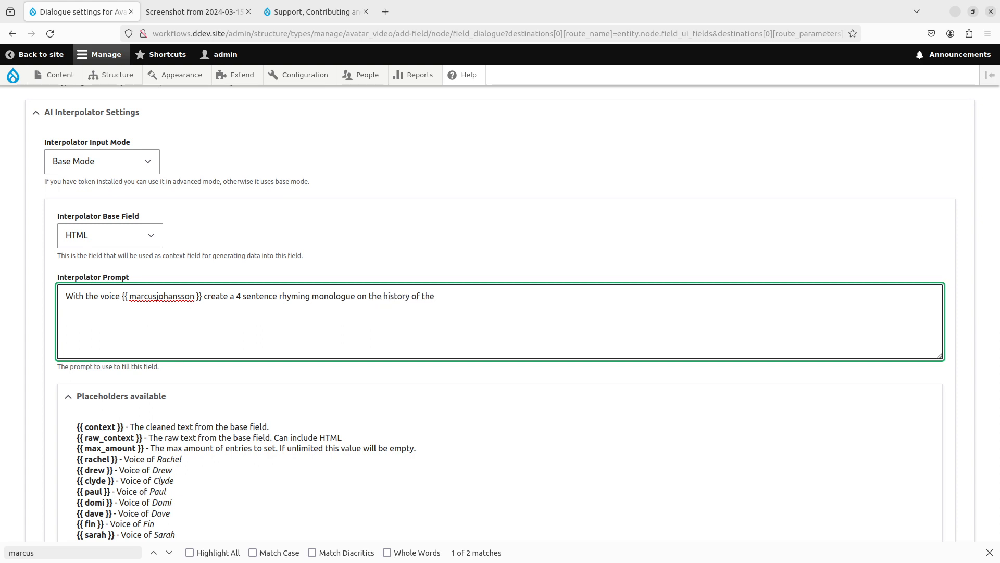
type(" thing written in the conte")
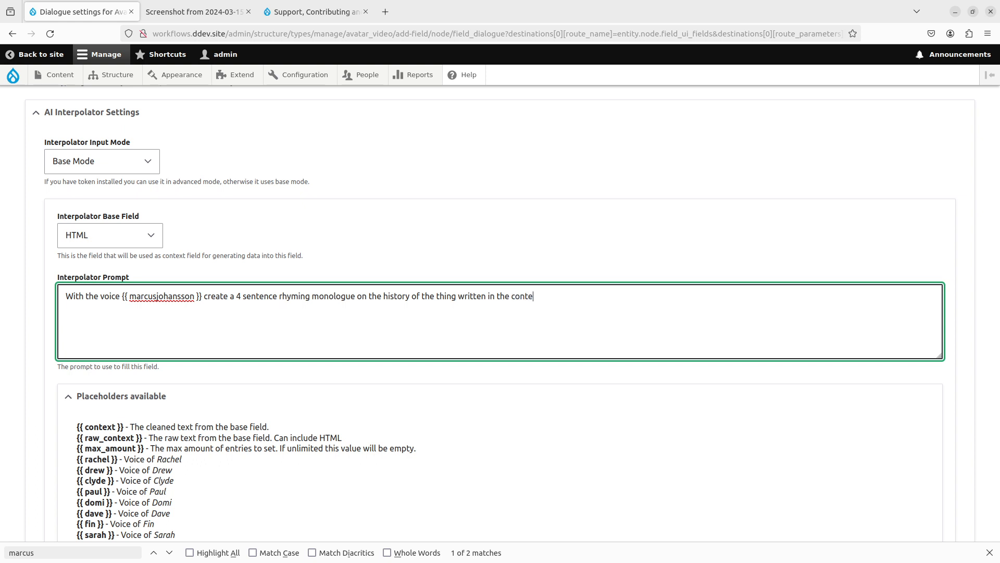
type("xt.  Context: ")
type("{{ context")
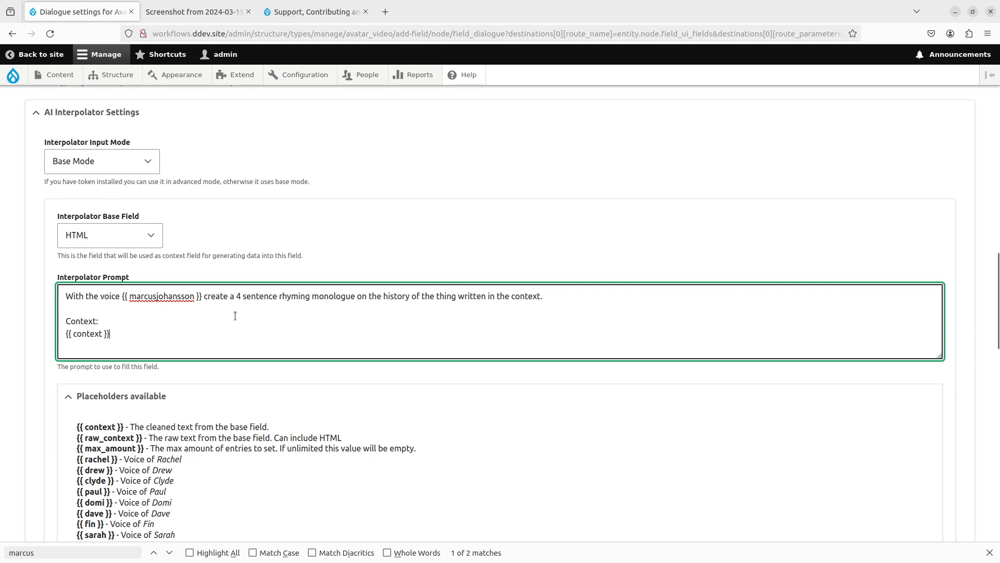
scroll(111, 455, "down", 20)
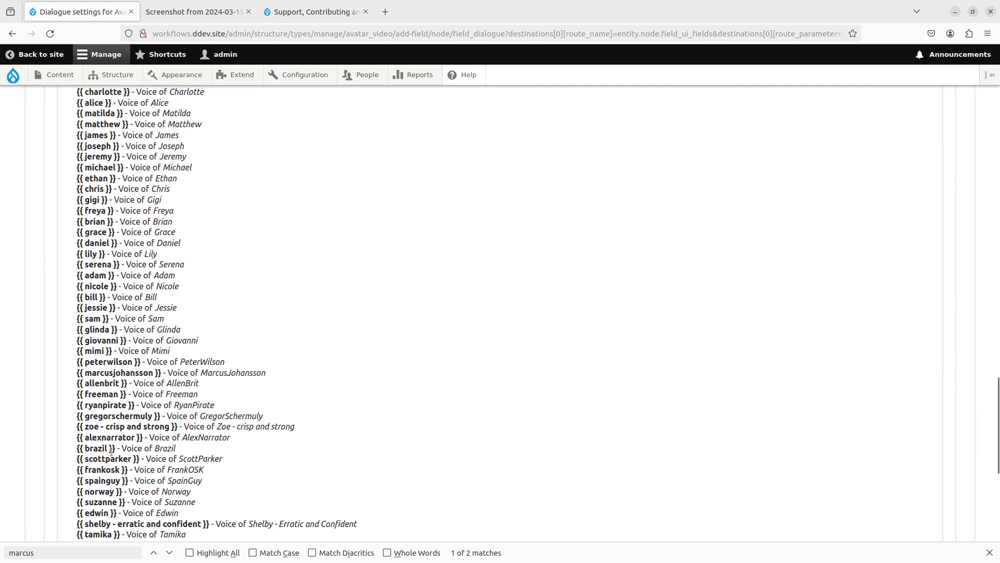
- Set interpolator weight 80, Batch processing and the gpt-4-turbo-preview model, then save Dialogue
left_click(120, 428)
scroll(120, 370, "down", 4)
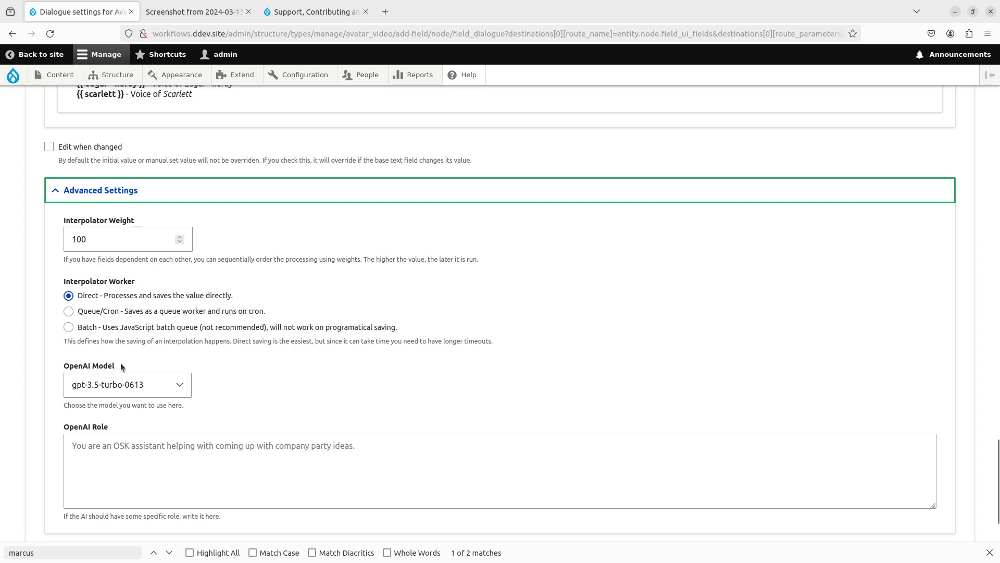
double_click(79, 240)
type("80")
left_click(117, 327)
left_click(132, 379)
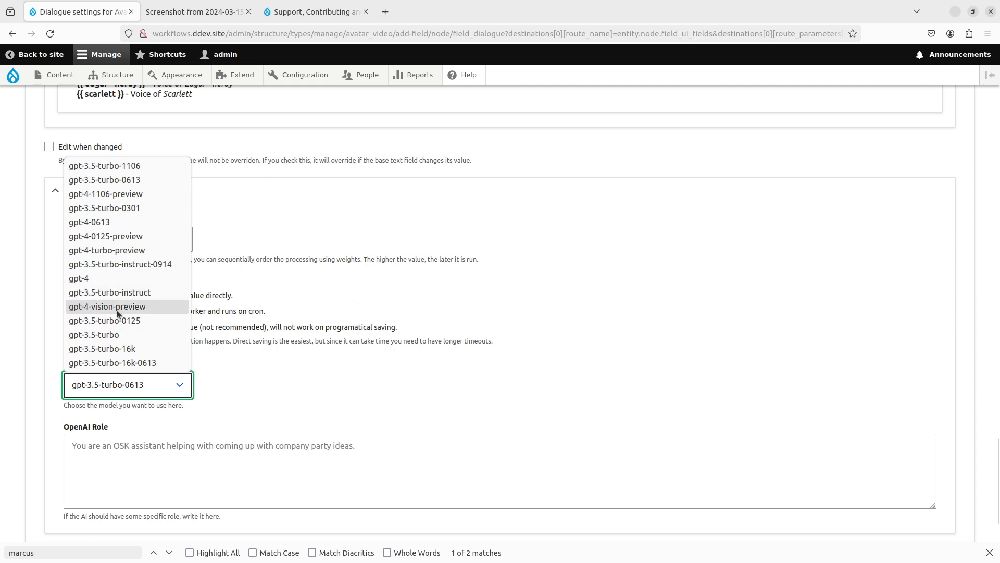
left_click(126, 250)
left_click(35, 399)
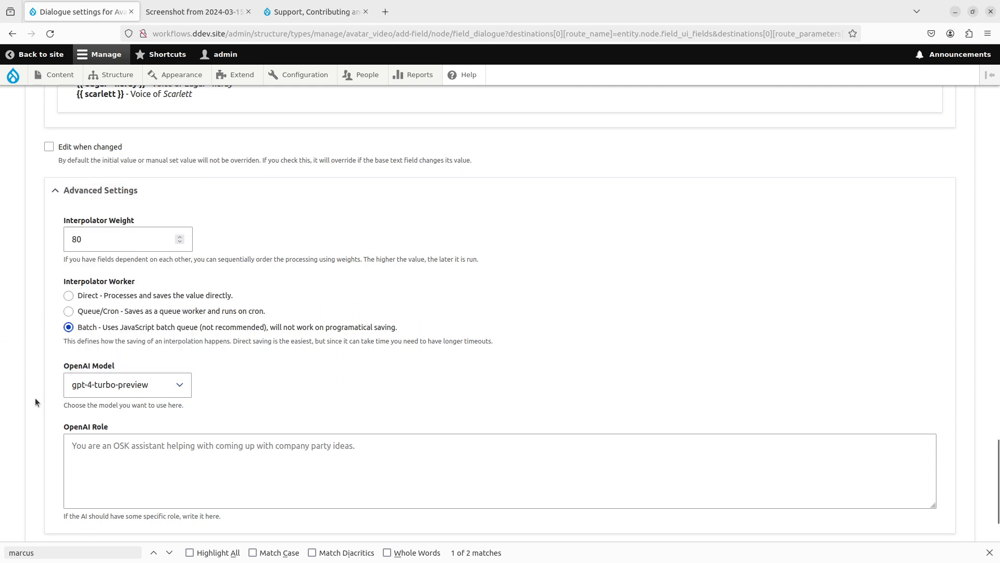
scroll(35, 401, "down", 3)
left_click(54, 478)
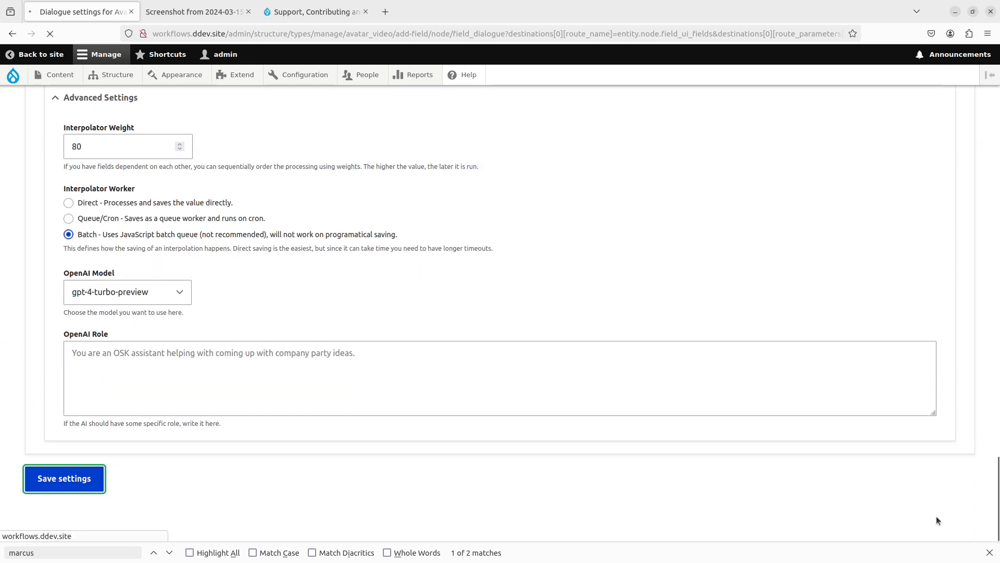
left_click(989, 553)
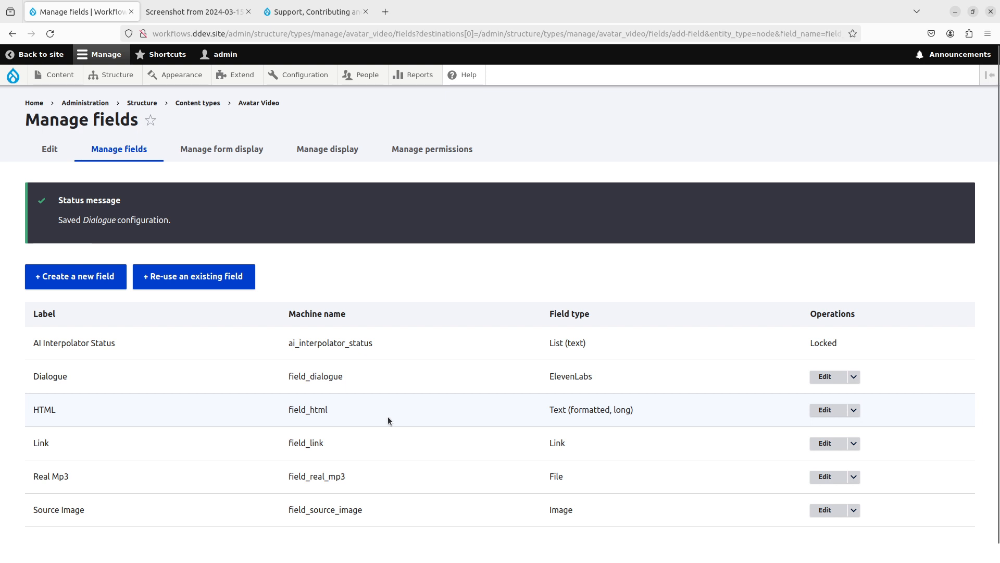
- Add a Text (plain, long) field labelled 'Image Description' and continue to its settings
left_click(74, 278)
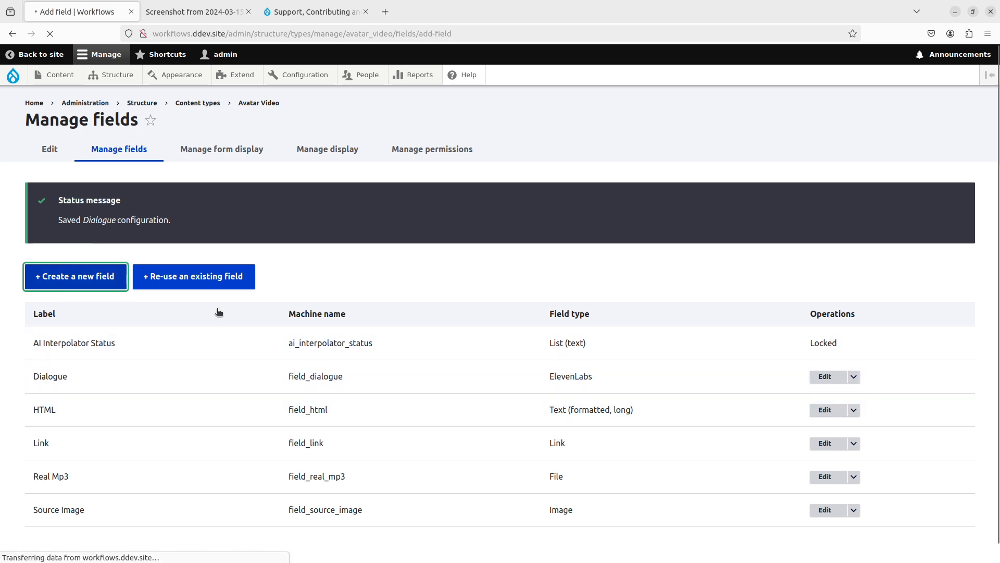
left_click(128, 183)
type("Image Description")
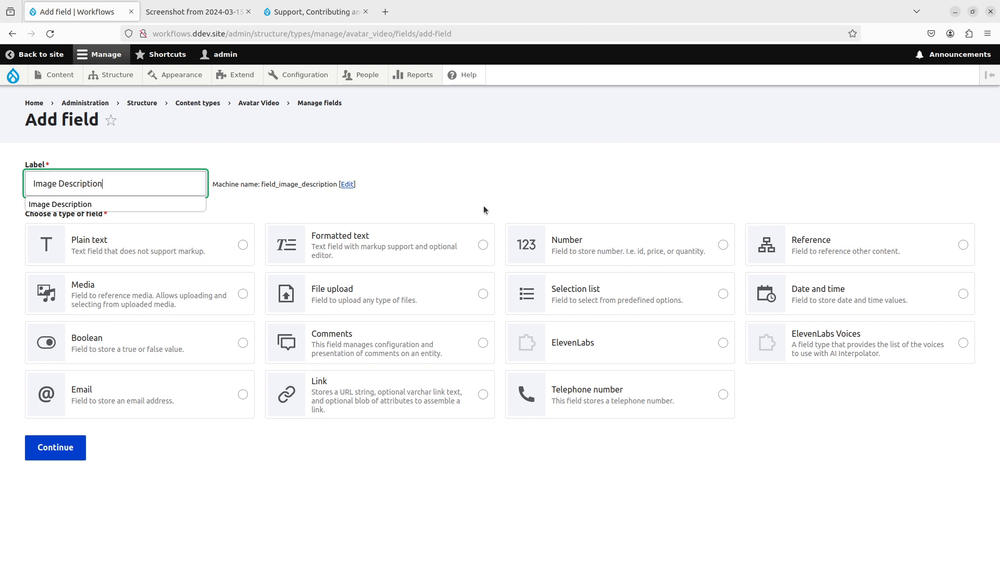
left_click(211, 257)
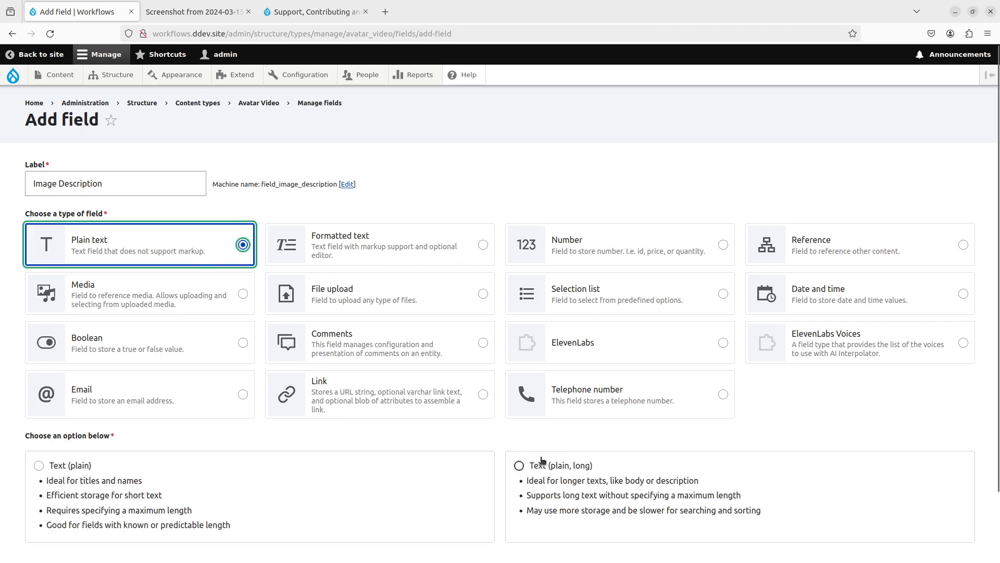
left_click(518, 464)
scroll(260, 424, "down", 3)
left_click(41, 507)
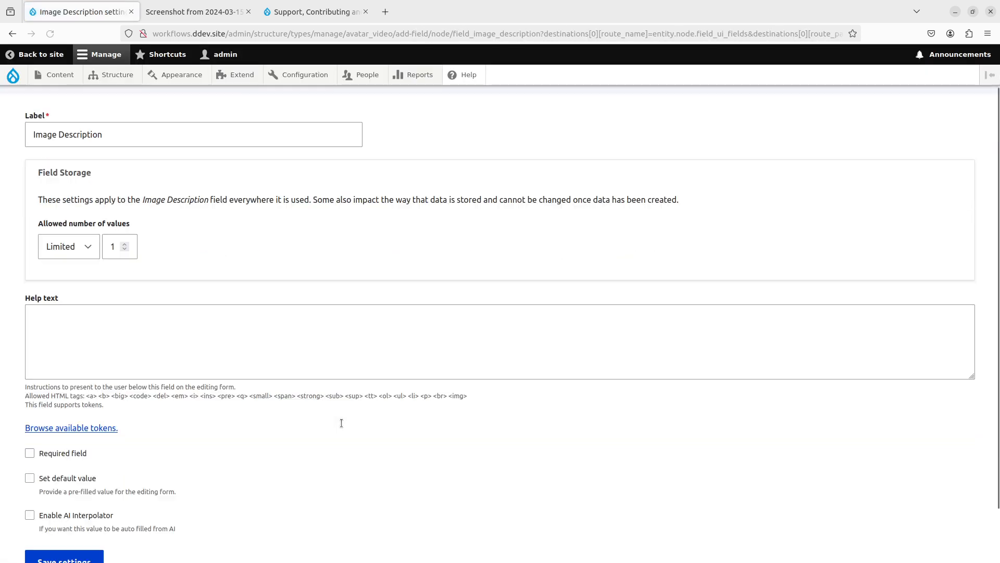
- Enable AI Interpolator with the OpenAI String Long rule in Advanced Mode (Token)
scroll(339, 422, "down", 2)
left_click(79, 455)
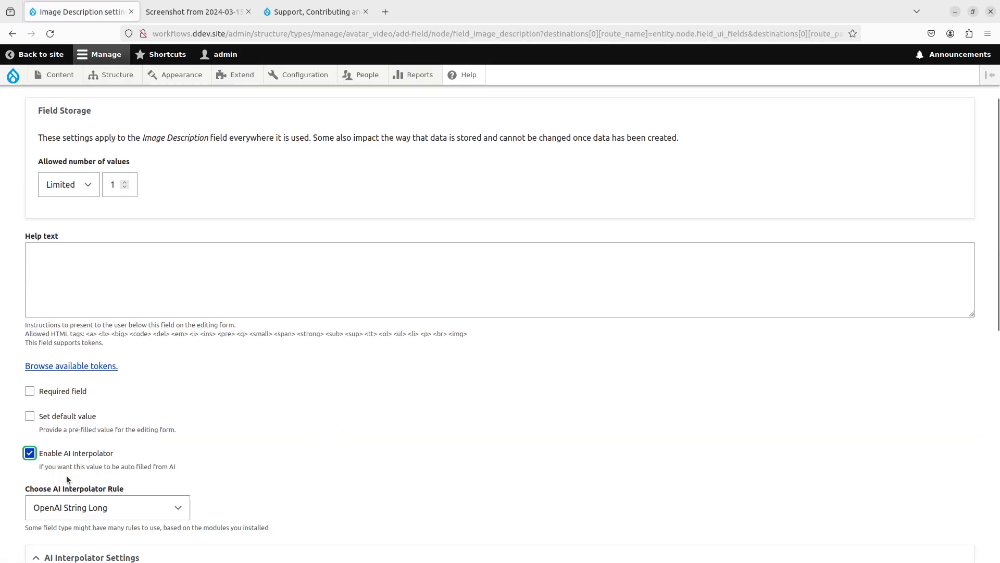
scroll(138, 417, "down", 2)
left_click(135, 395)
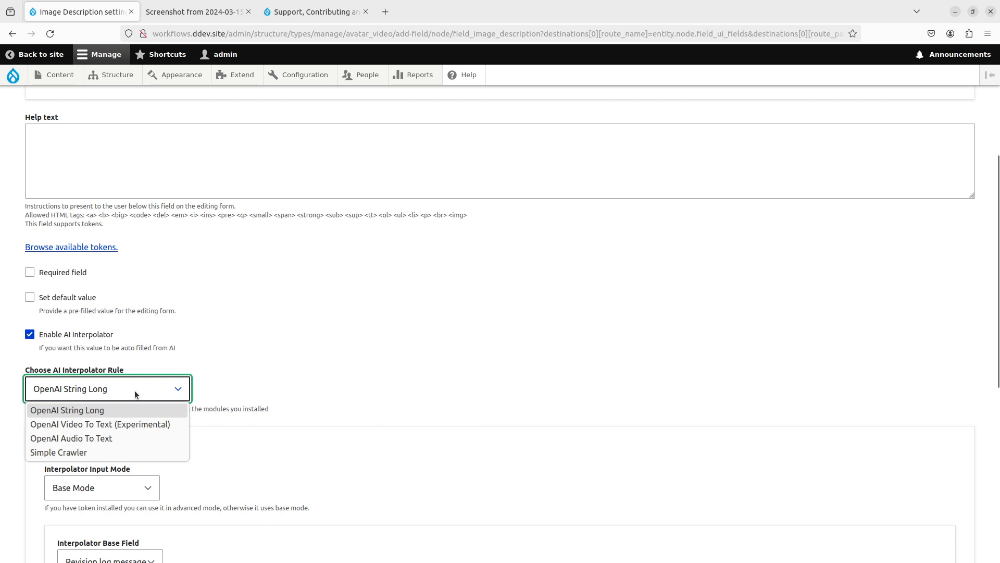
left_click(124, 409)
left_click(308, 375)
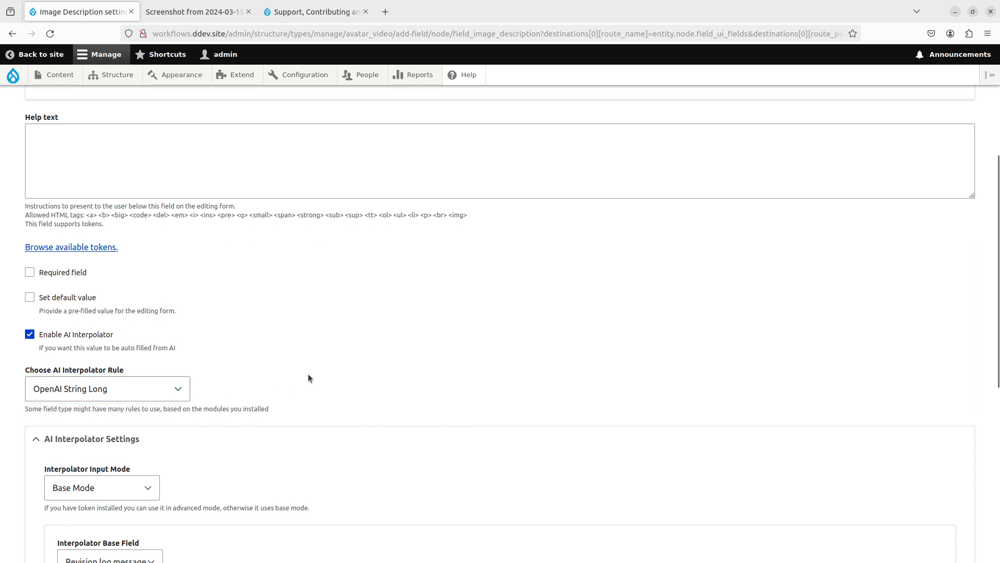
scroll(273, 379, "down", 2)
scroll(75, 253, "down", 2)
left_click(124, 255)
left_click(114, 285)
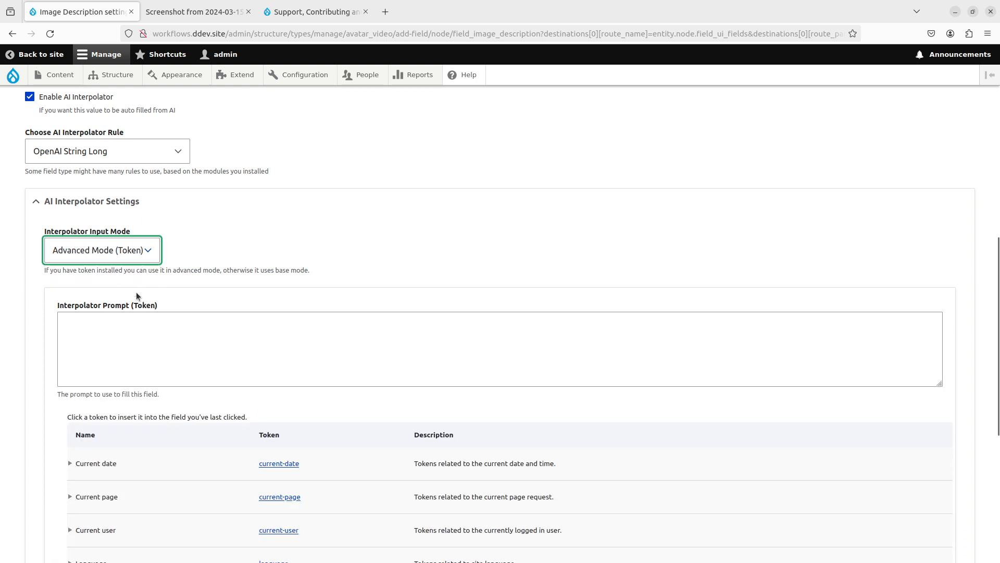
- Start the prompt: 'Based on the image, write one paragraph of 4 sentences'
left_click(227, 367)
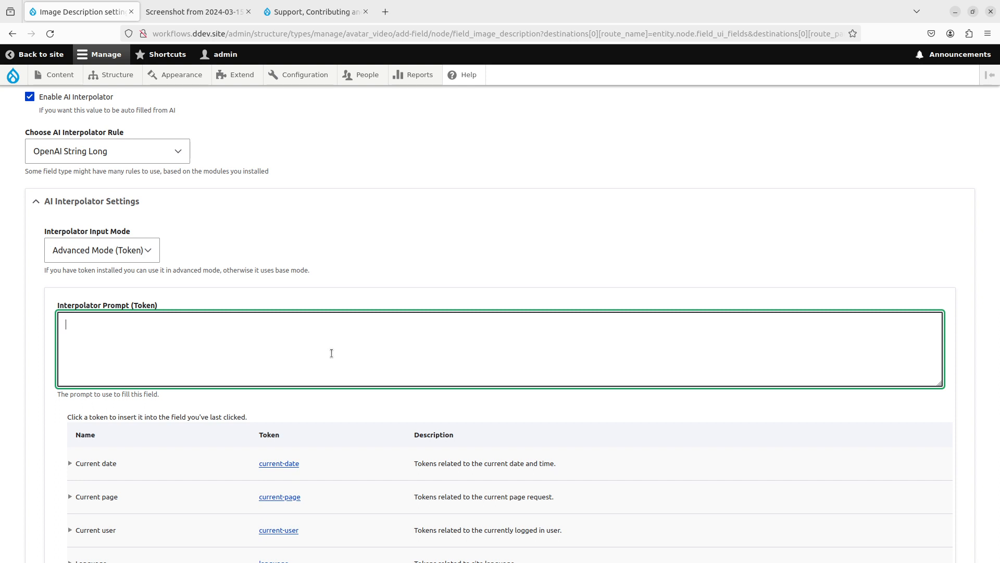
type("Based on the image, write")
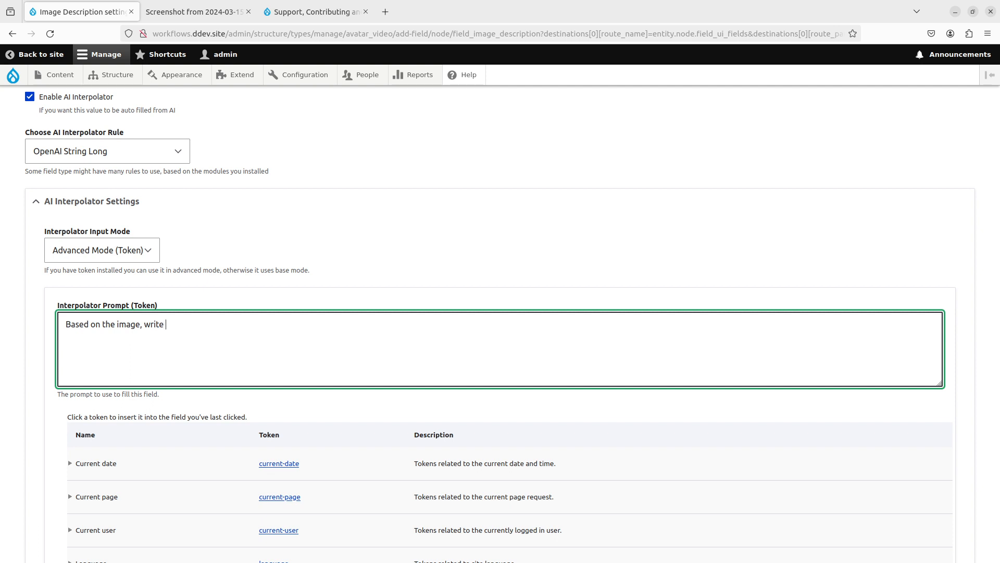
scroll(332, 352, "up", 6)
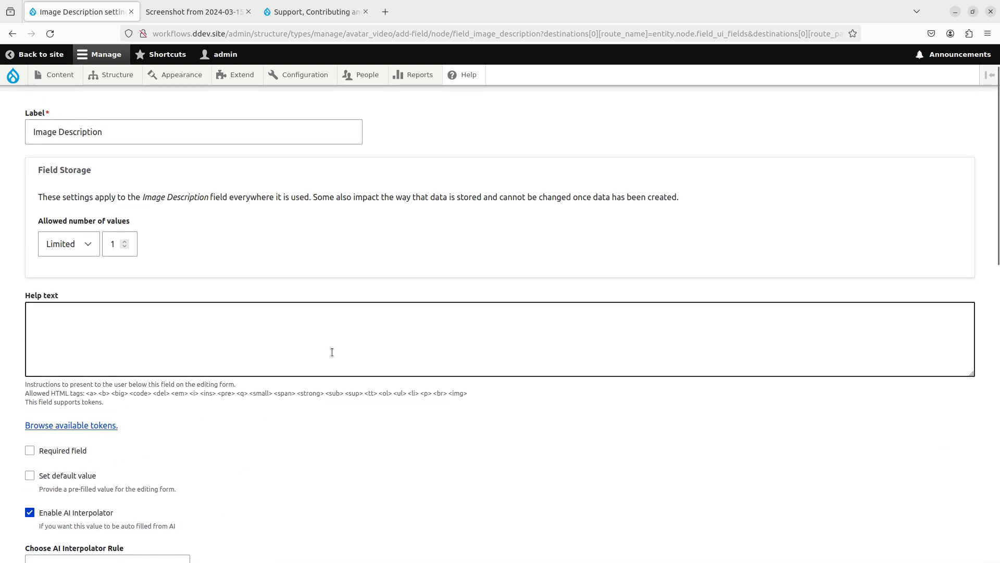
scroll(332, 352, "down", 5)
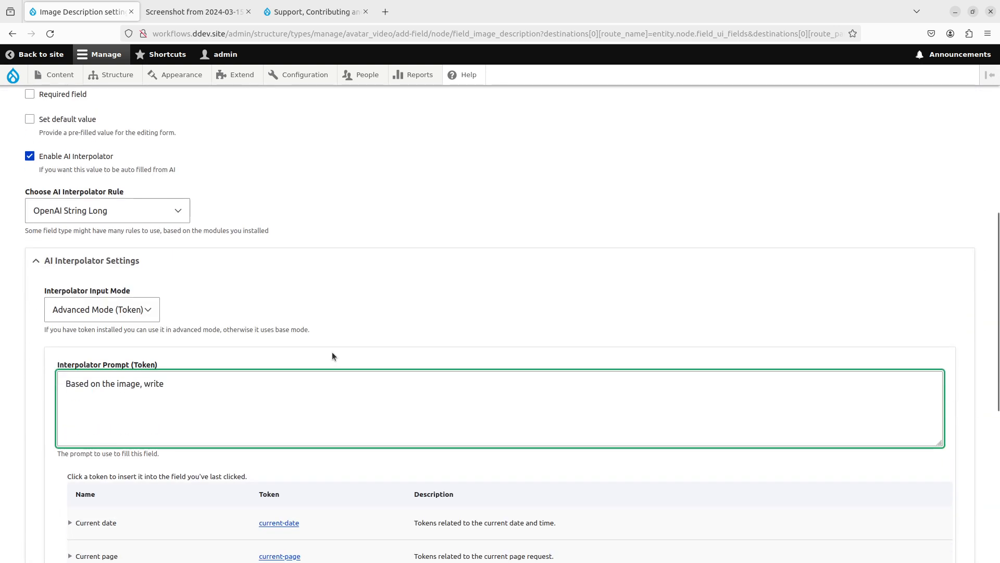
type("one paragraph of")
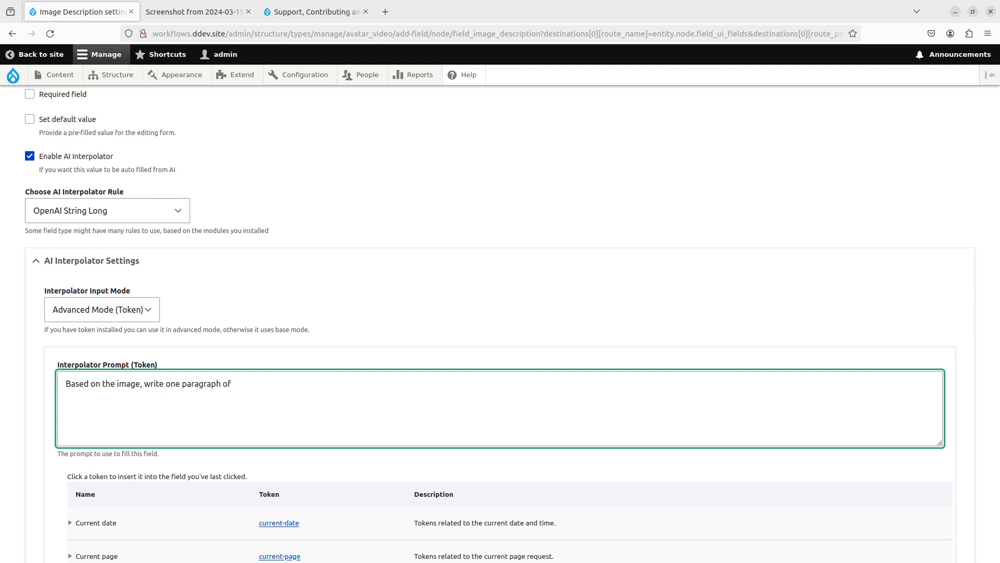
type(" 4")
type("sentences")
scroll(305, 330, "up", 10)
- Set the Image Description field's allowed number of values to Unlimited
left_click(71, 183)
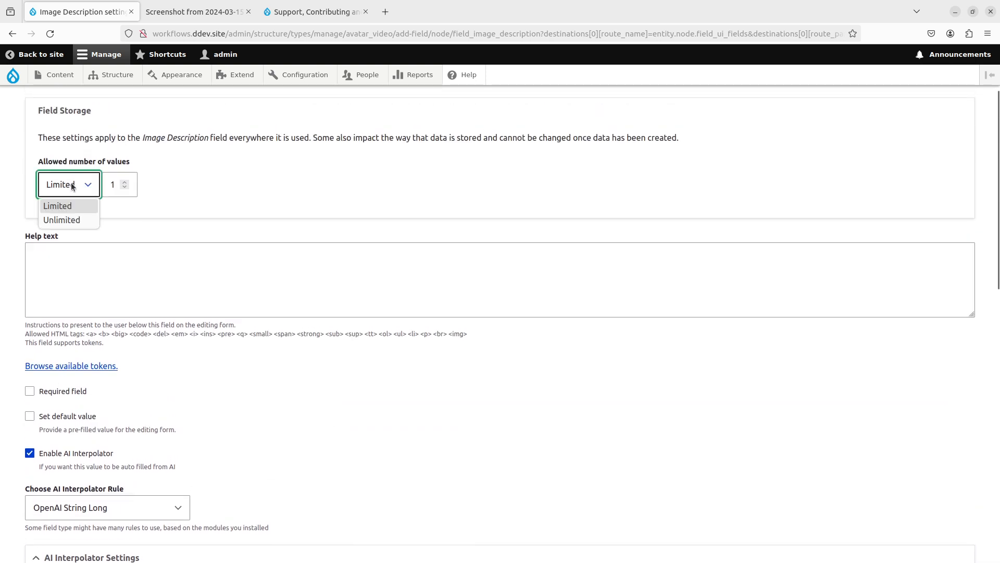
left_click(62, 219)
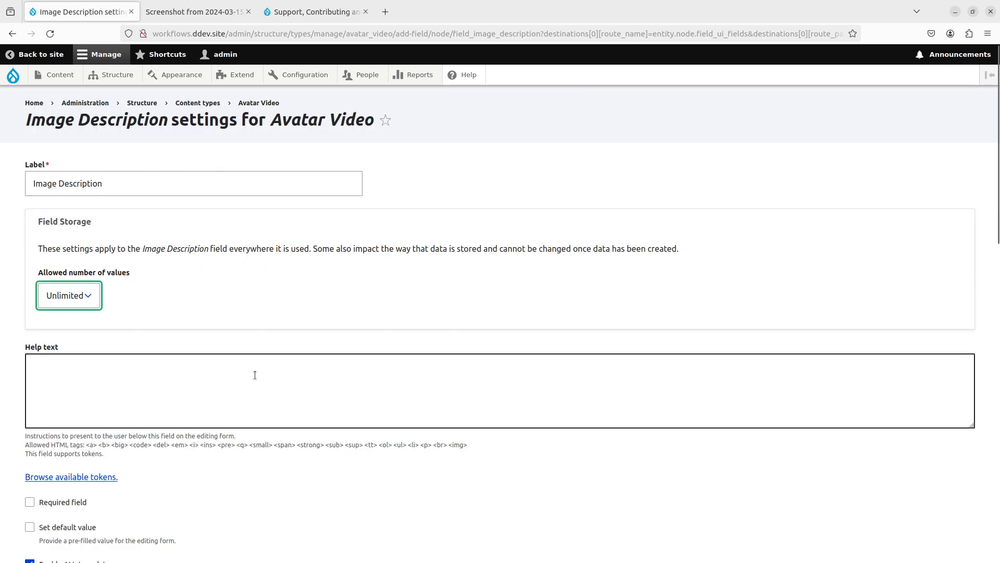
scroll(254, 374, "down", 10)
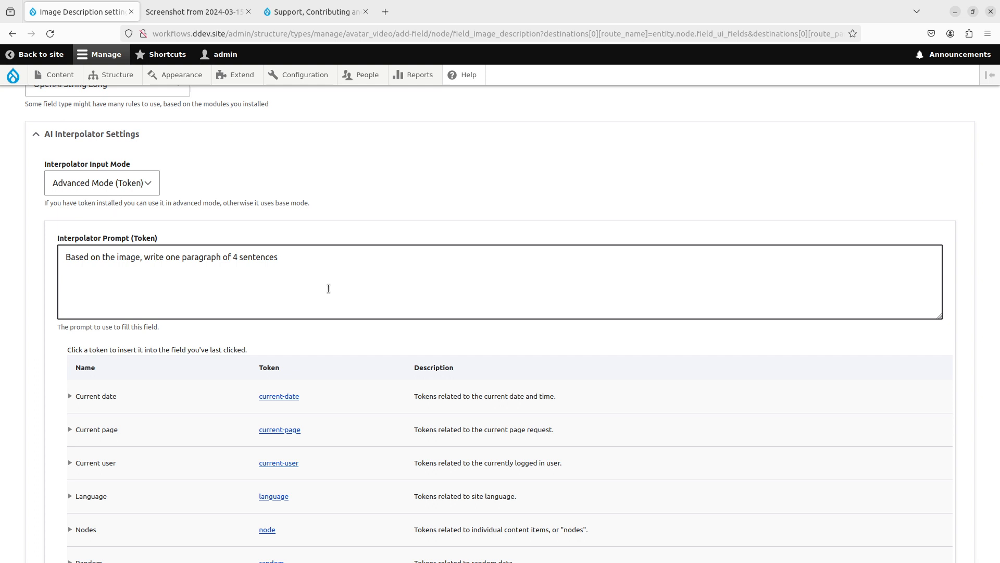
- Extend the prompt to describe the person's clothing, gender, age, hair colour, skin type and glasses
left_click(328, 289)
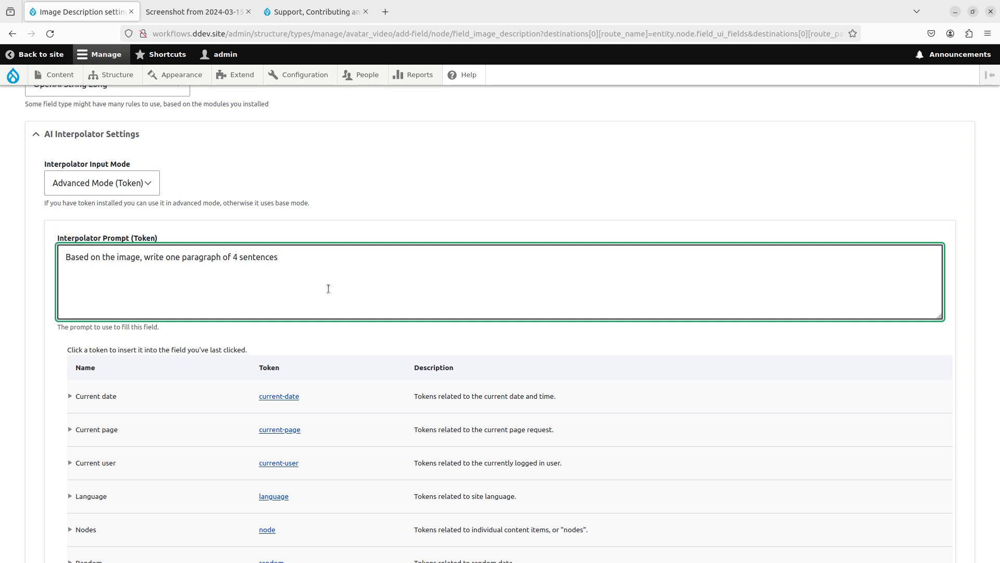
type("with a descri")
type("ptive text of")
key("BackSpace")
type(", desri")
key("BackSpace")
key("BackSpace")
type("cribing th")
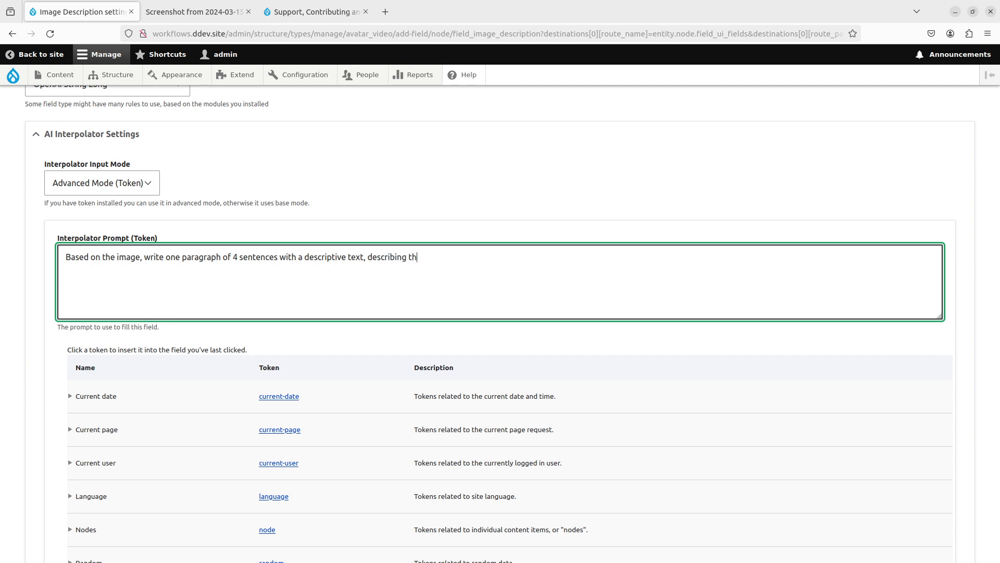
type("e person in the image in detail")
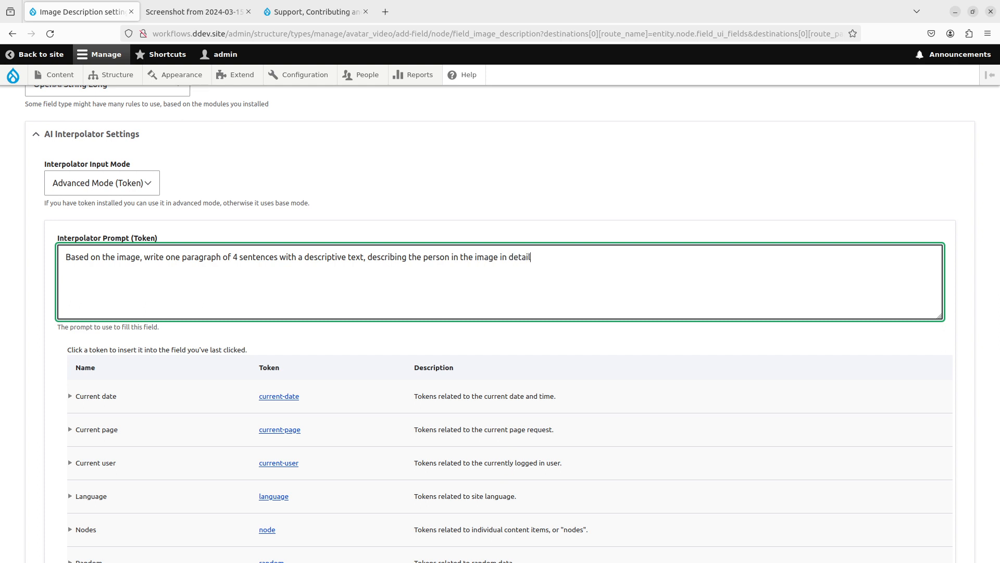
type(". Mention things like color")
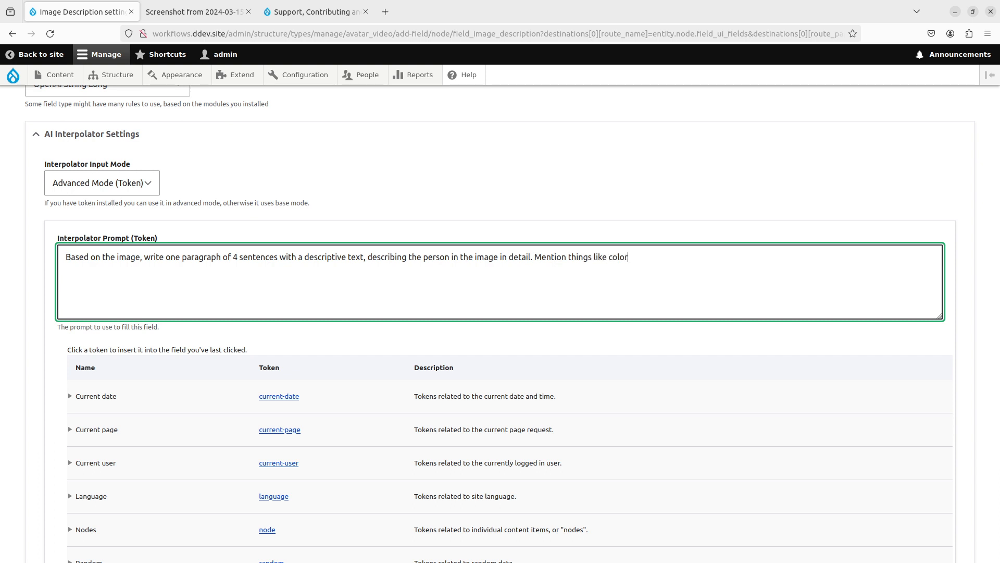
type(" of clothes, what type of clo")
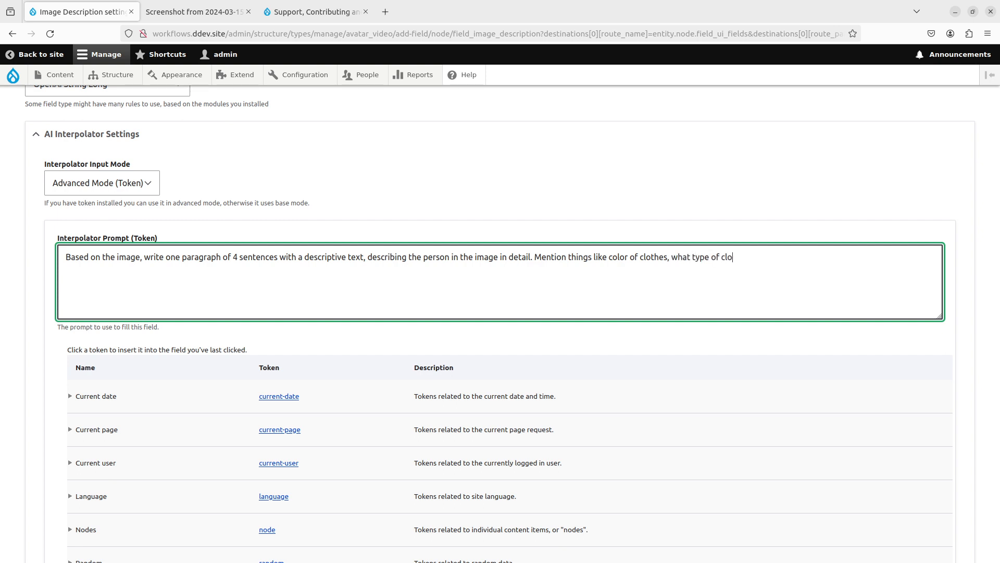
type("thes, gender,")
type("calculat")
key("BackSpace")
key("BackSpace")
key("BackSpace")
key("BackSpace")
key("BackSpace")
key("BackSpace")
key("BackSpace")
key("BackSpace")
type("age, hair color, ")
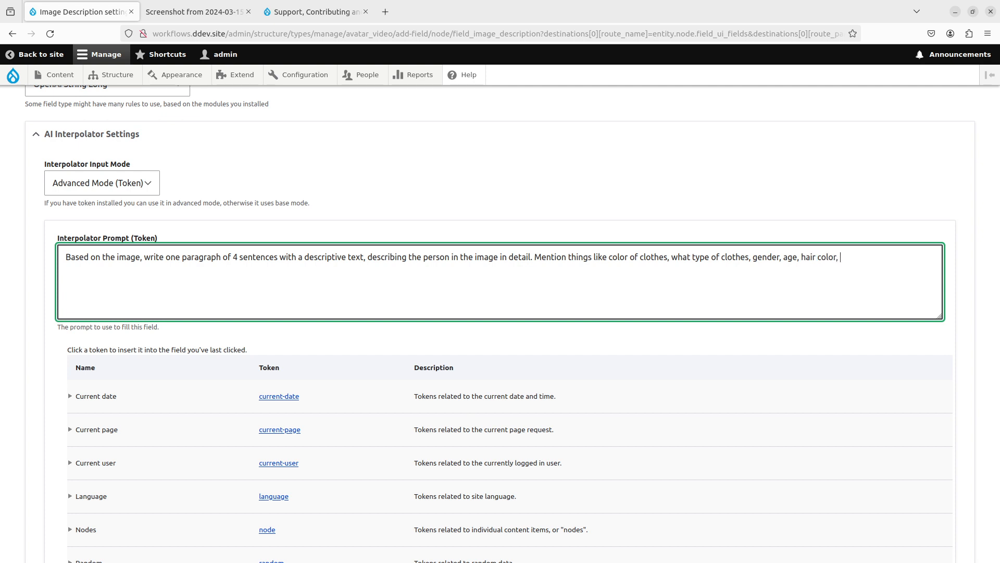
type("skin type, glasses or other perip")
- Add accessories, a short background description and depth of field, then a Context: {{ context }} line
key("BackSpace")
key("BackSpace")
key("BackSpace")
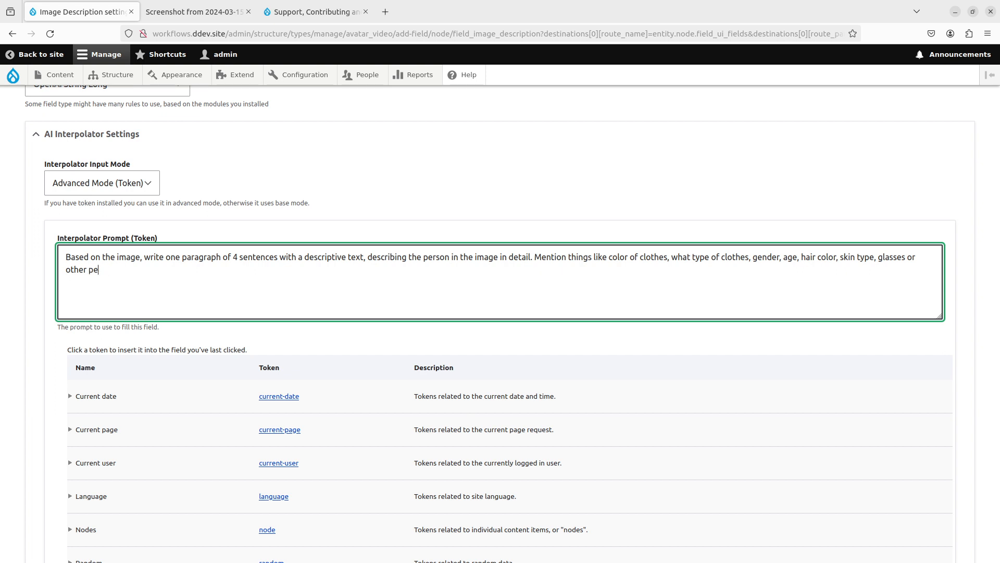
key("BackSpace")
key("BackSpace")
type("accessories")
type(",")
key("BackSpace")
type("Also descrie")
key("BackSpace")
type("be the ba")
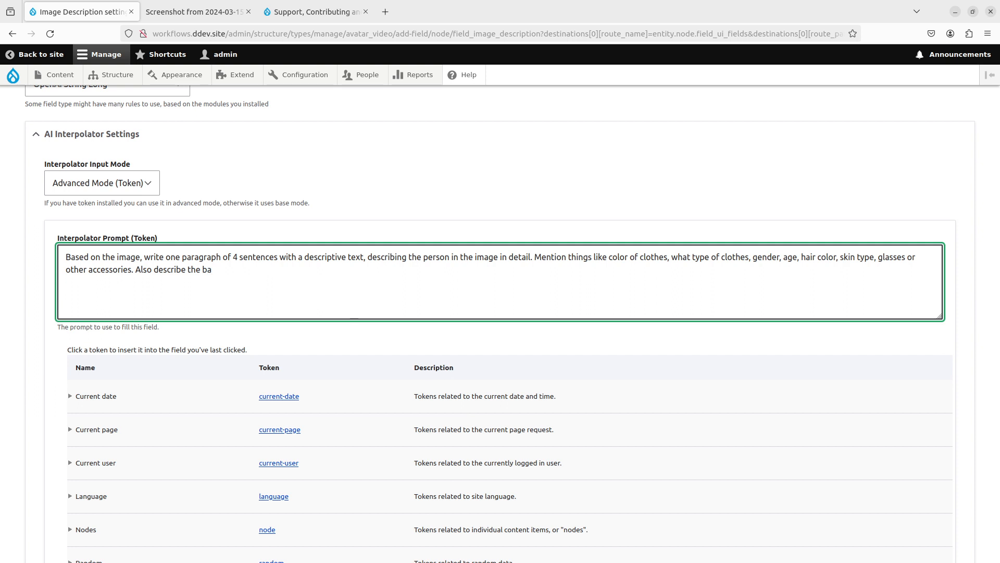
type("ckground shortly. This is for an image prompt. ")
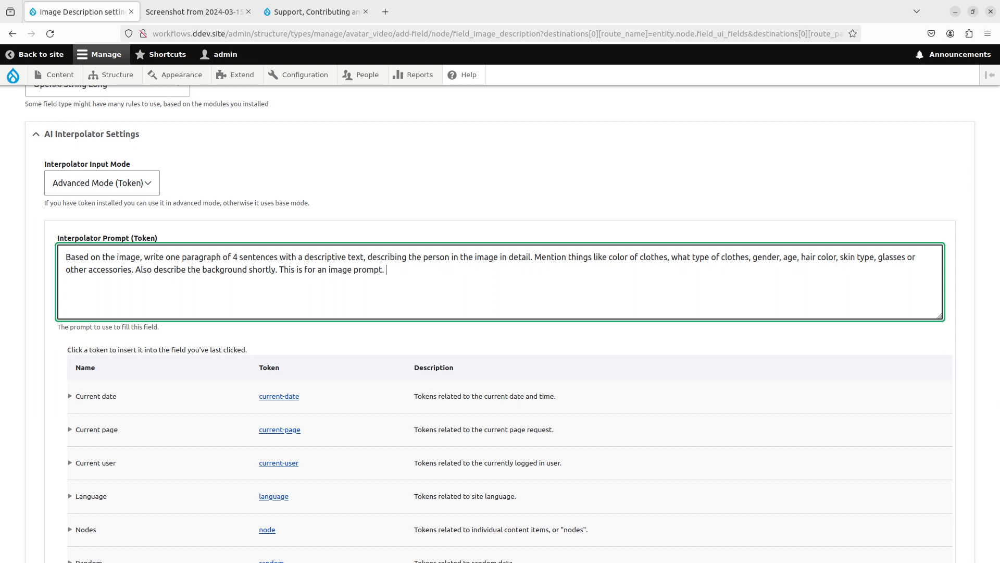
type("Also add short depth of field in the end.")
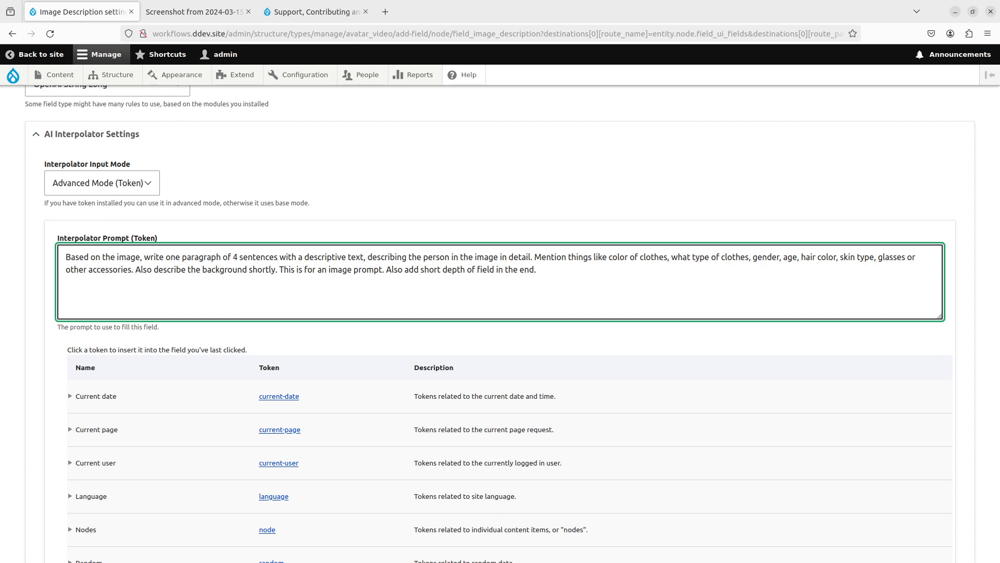
type(",Context:")
key("Return")
type("{{ context }}")
- Delete the trailing Context lines from the Image Description prompt
scroll(331, 284, "down", 3)
scroll(211, 315, "up", 1)
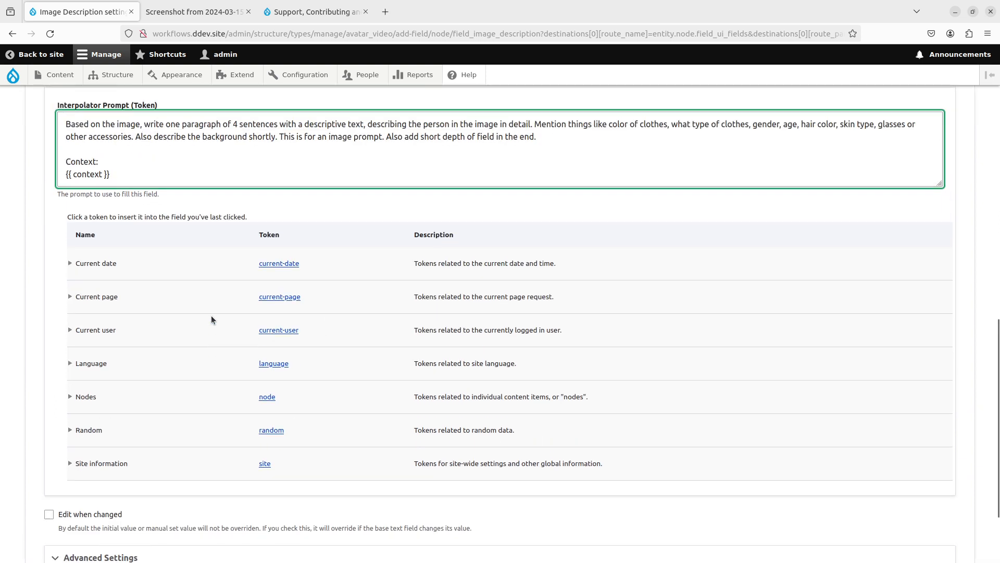
scroll(210, 314, "down", 1)
scroll(211, 314, "up", 1)
scroll(210, 319, "up", 4)
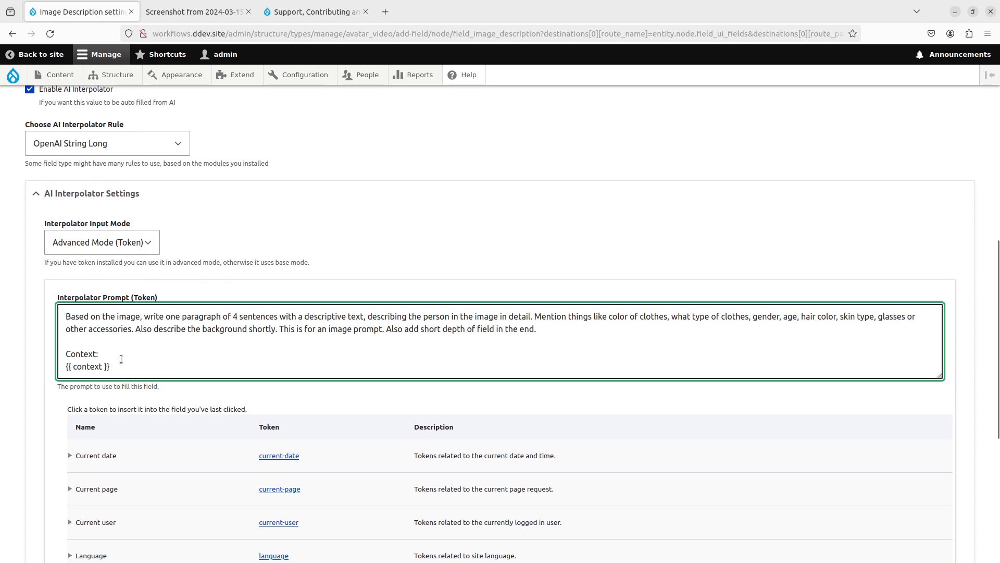
left_click_drag(124, 366, 90, 342)
key("BackSpace")
key("BackSpace")
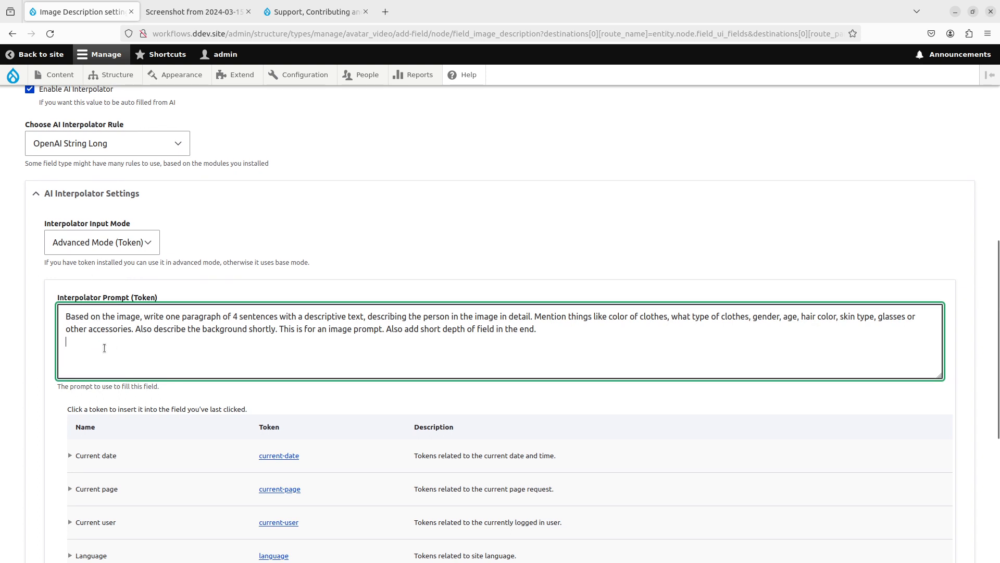
- Set the interpolator weight to 78 and process it as a Batch queue
scroll(114, 363, "down", 2)
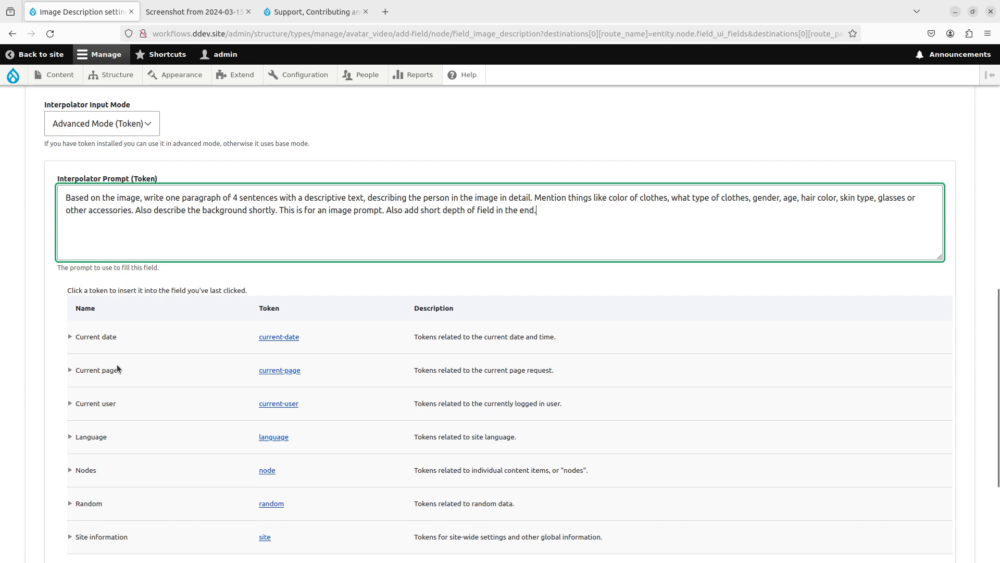
scroll(117, 364, "down", 3)
left_click(96, 440)
scroll(98, 436, "down", 2)
left_click_drag(112, 379, 62, 378)
type("78")
left_click(168, 467)
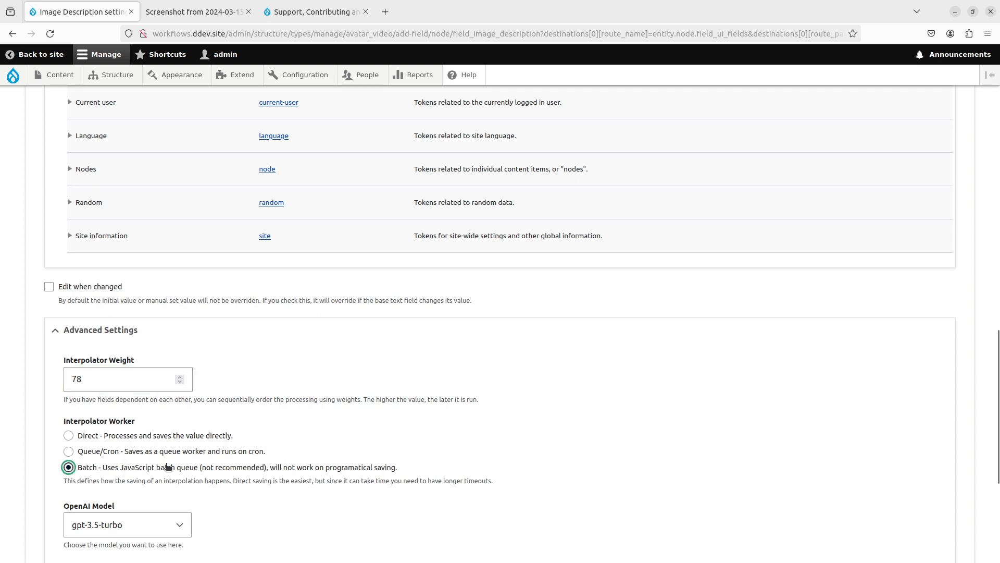
- Choose gpt-4-vision-preview with Source Image as vision image, and save the settings
scroll(168, 466, "down", 3)
left_click(170, 348)
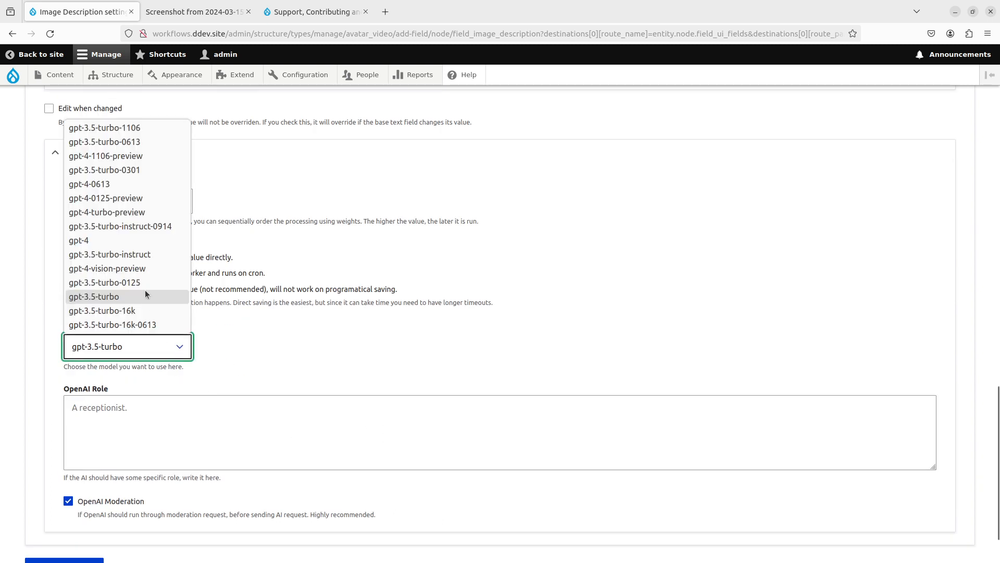
left_click(139, 273)
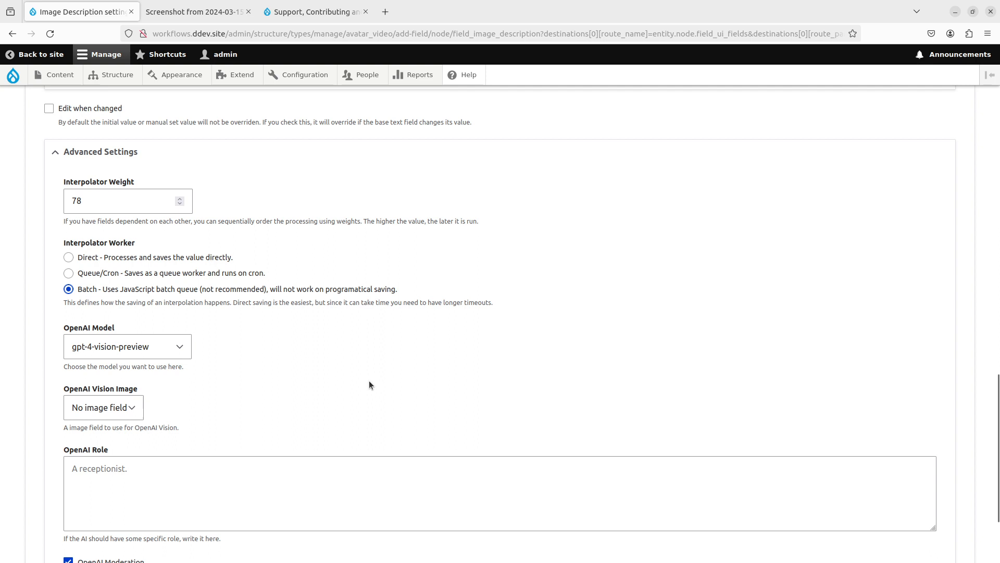
left_click(127, 411)
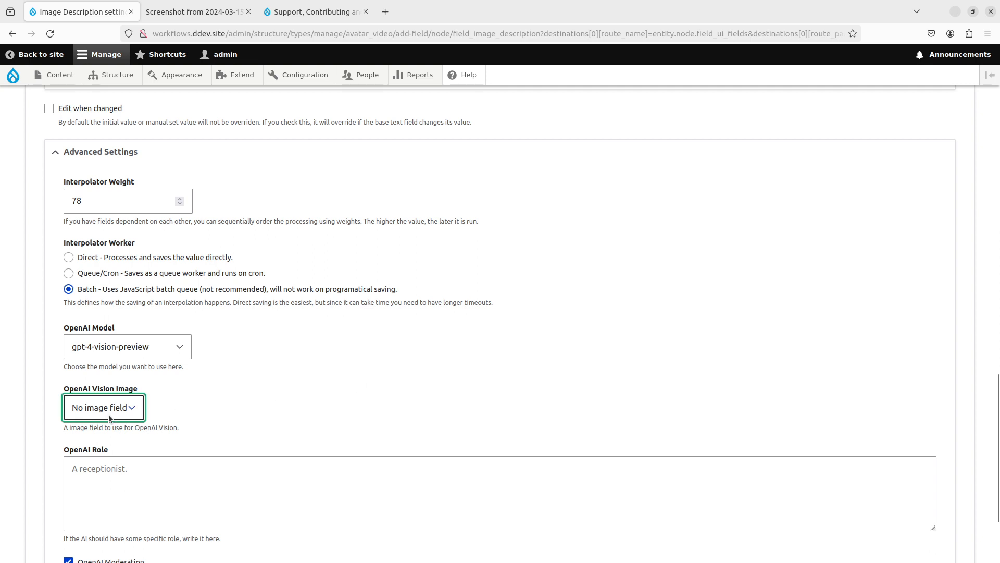
left_click(114, 445)
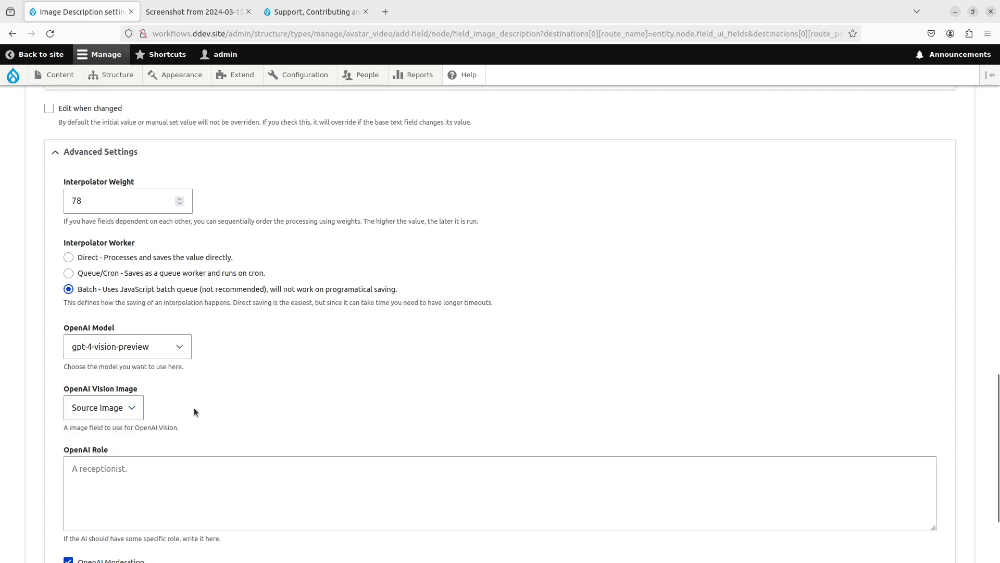
scroll(280, 411, "down", 3)
left_click(63, 508)
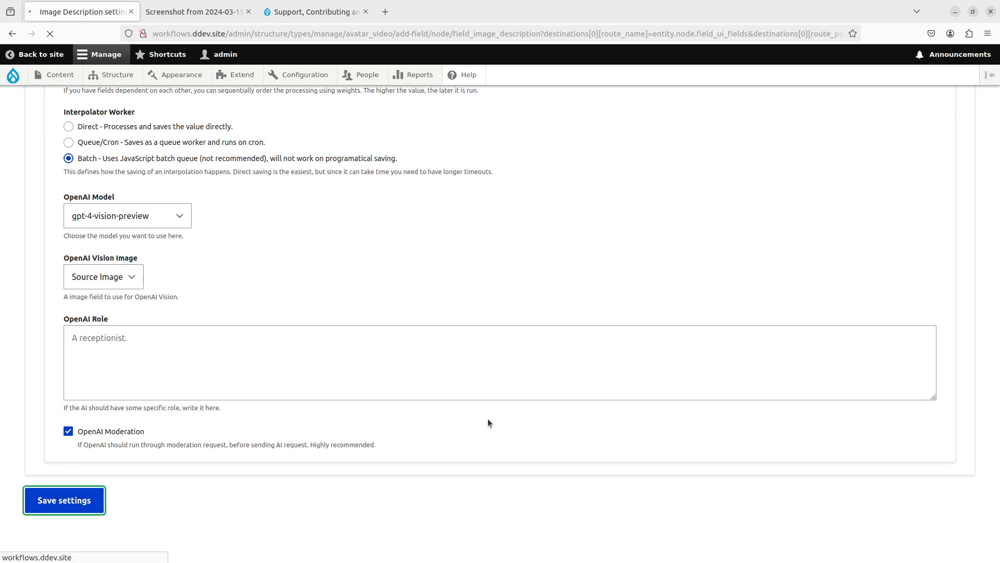
- Add a File upload > Image field labelled 'Created Image' and continue to its settings
scroll(487, 418, "down", 2)
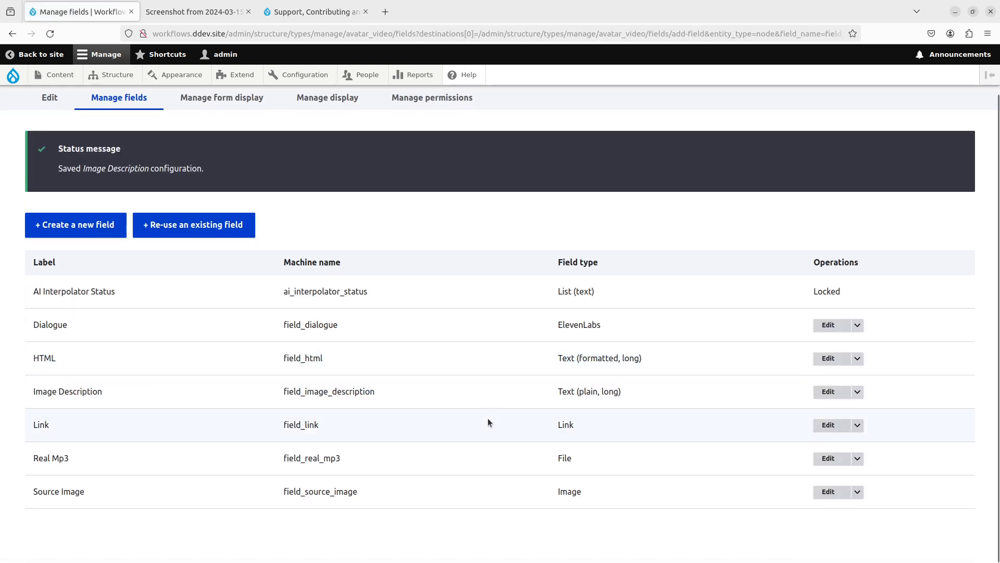
left_click(99, 227)
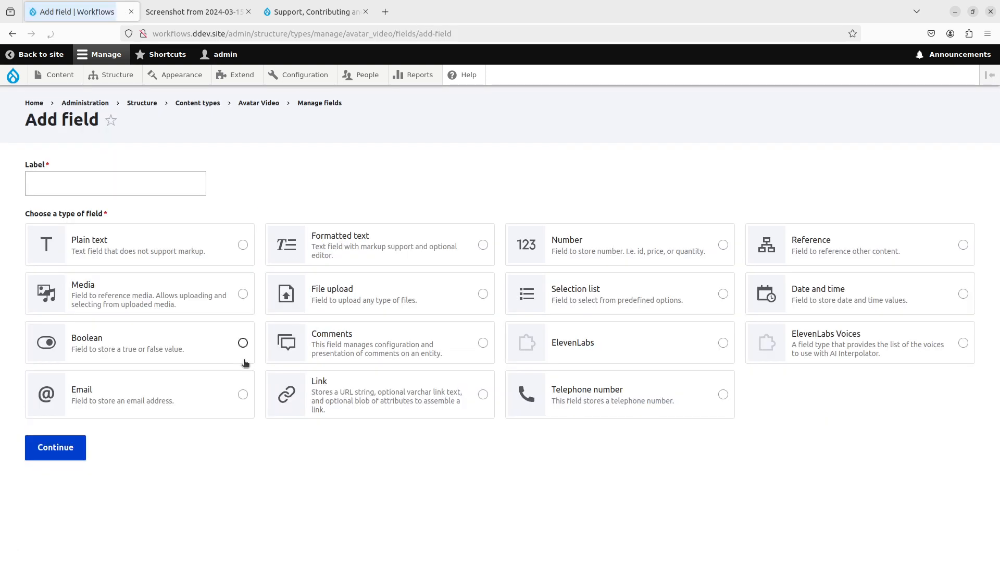
left_click(482, 293)
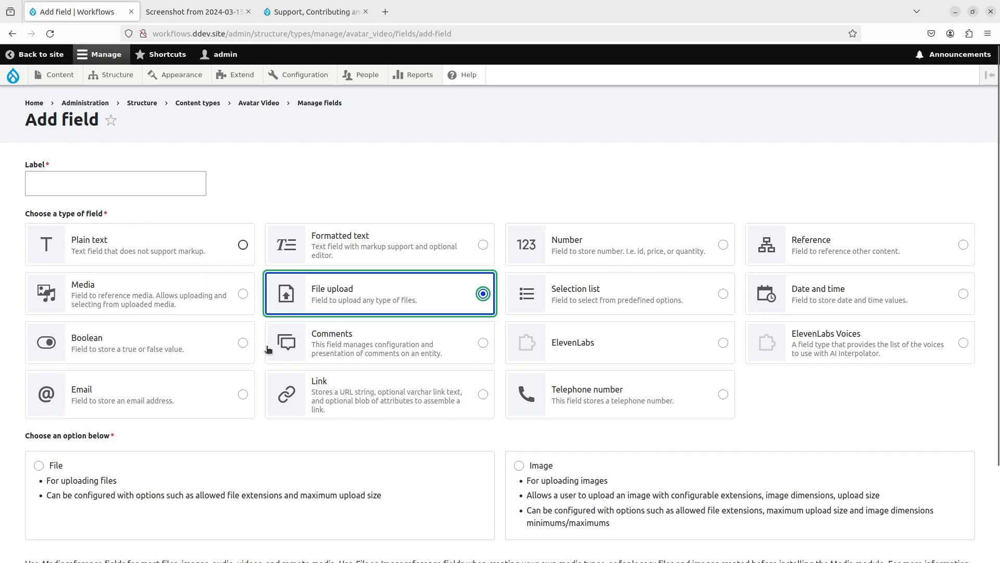
left_click(519, 465)
left_click(153, 180)
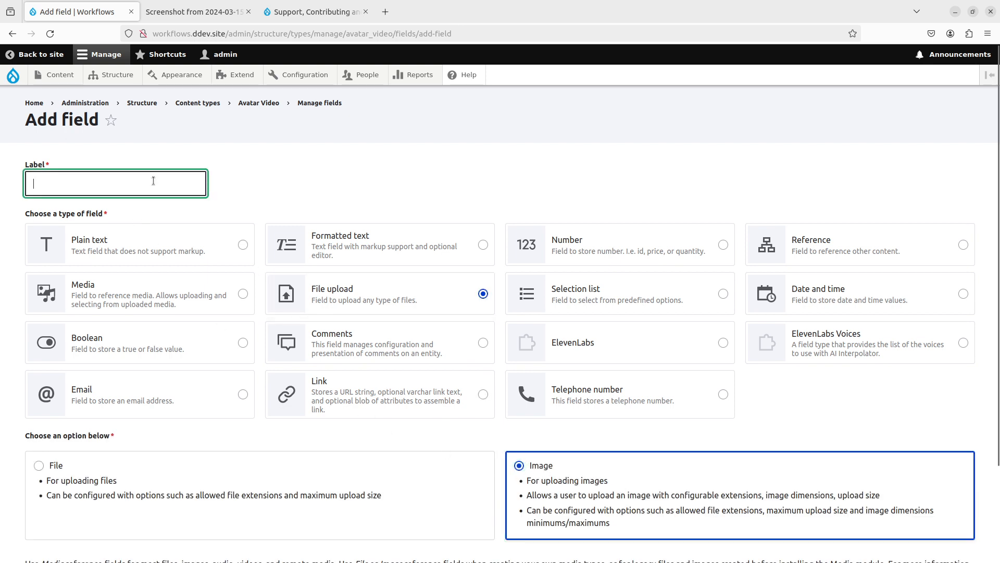
type("Created Image")
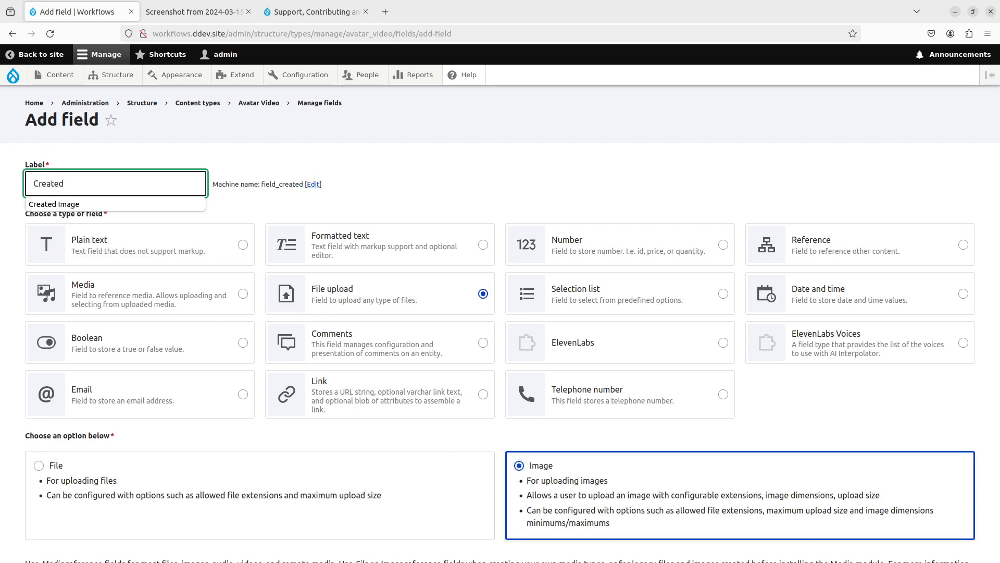
scroll(83, 514, "down", 3)
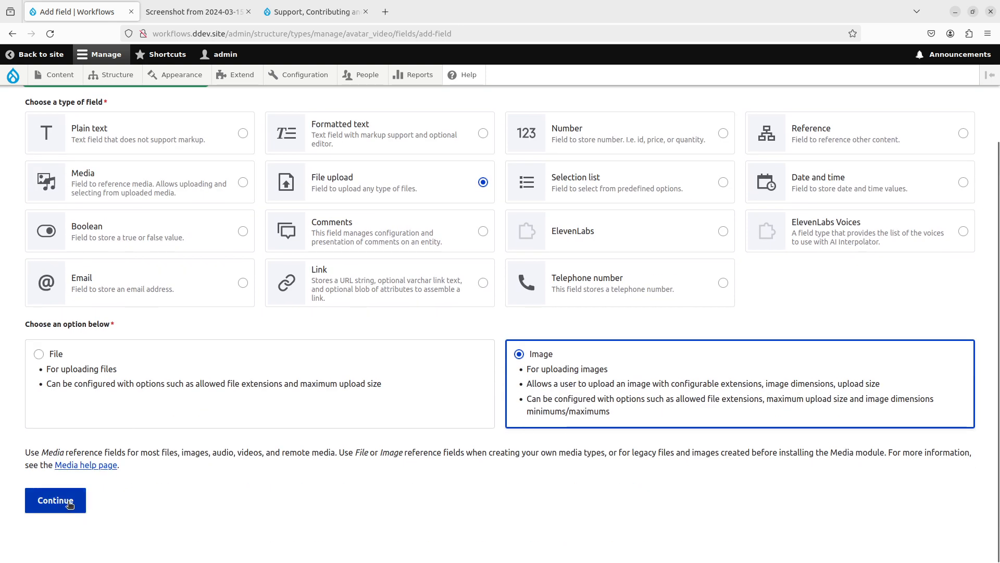
left_click(54, 501)
- Disable the alt field for Created Image and enable AI Interpolator
scroll(323, 427, "down", 3)
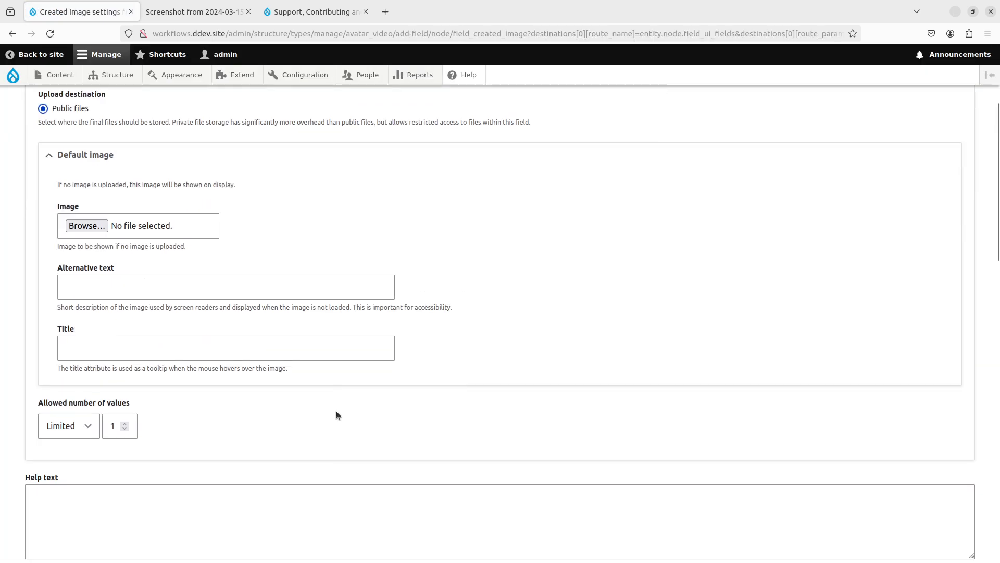
scroll(297, 388, "up", 3)
scroll(214, 348, "down", 5)
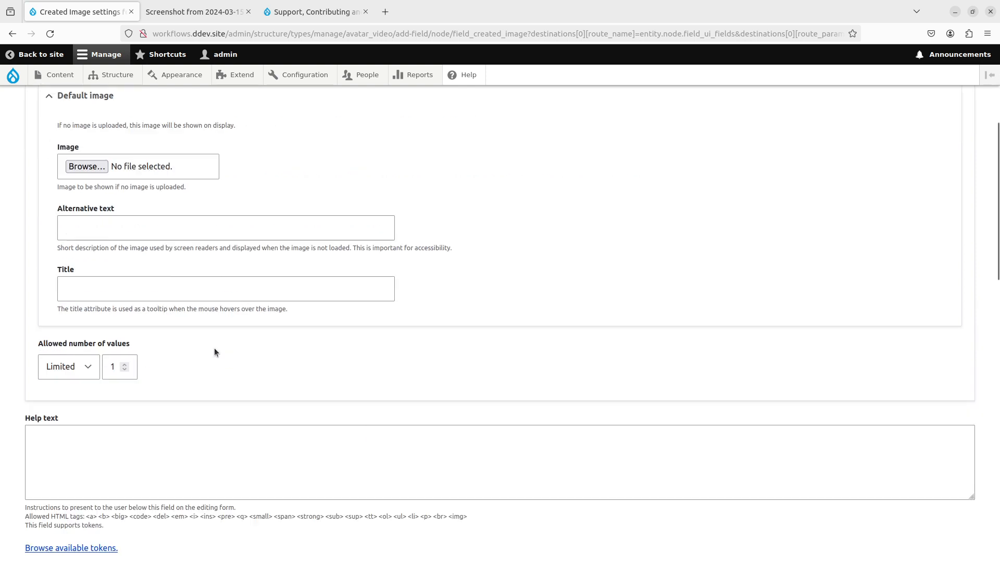
scroll(57, 511, "down", 7)
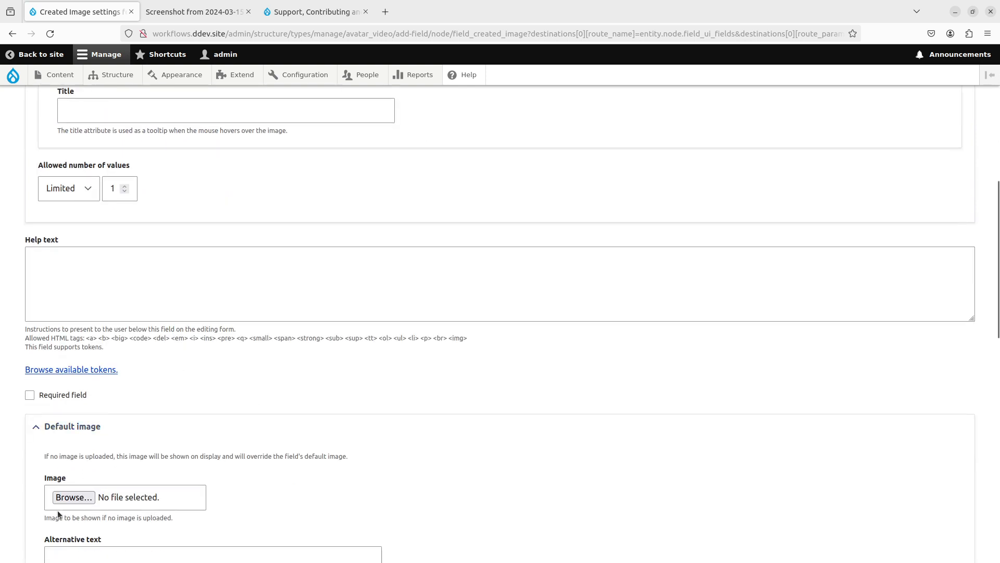
scroll(80, 480, "down", 9)
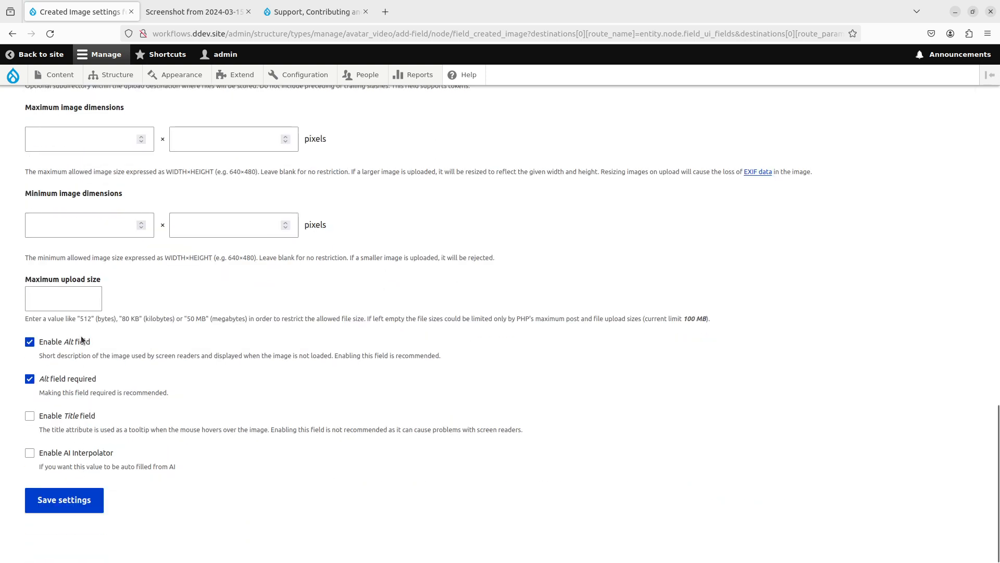
left_click(81, 343)
left_click(63, 453)
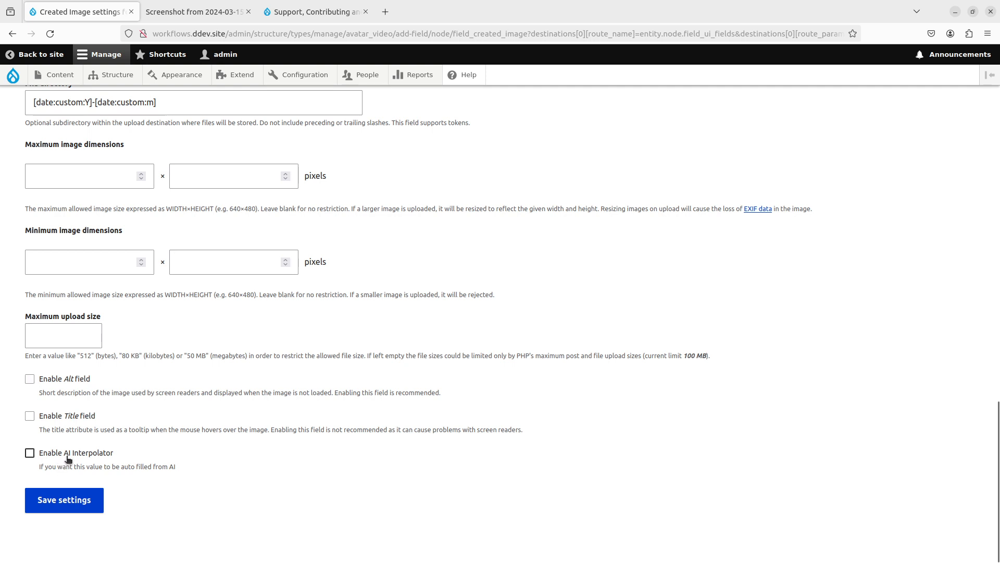
- Use Image Description as the base field with the prompt '{{ context }}'
scroll(186, 397, "down", 6)
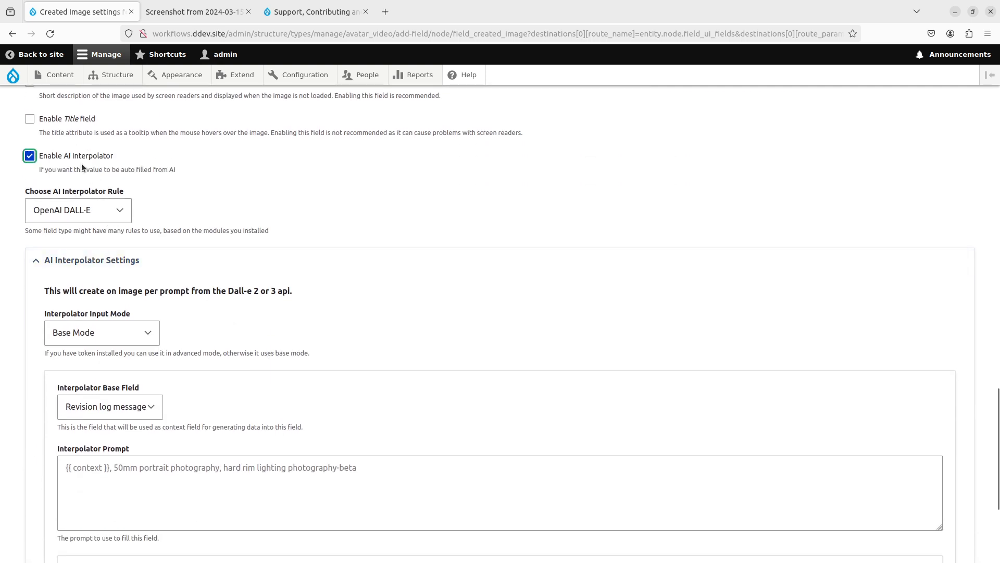
scroll(127, 227, "down", 2)
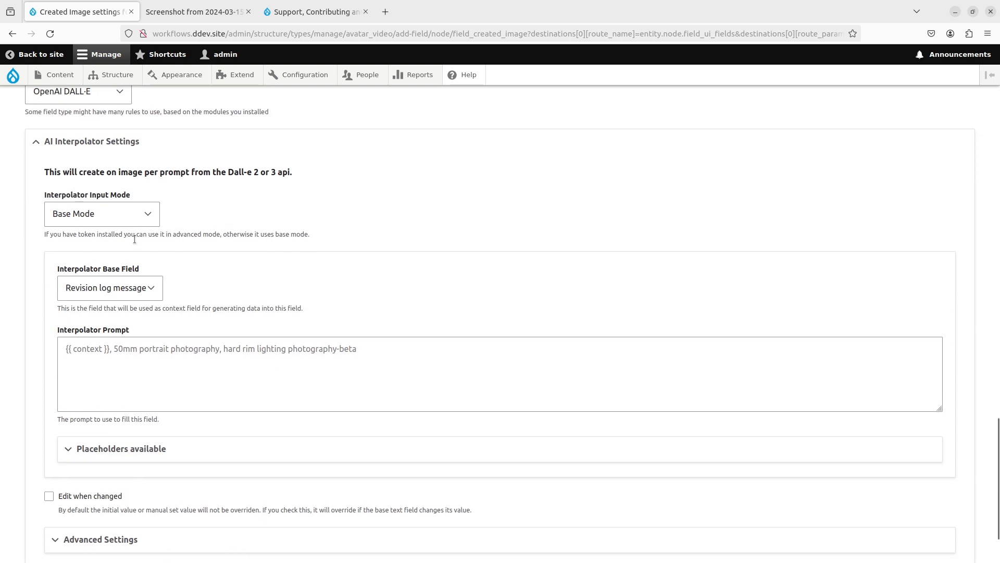
left_click(132, 286)
left_click(110, 350)
left_click(136, 361)
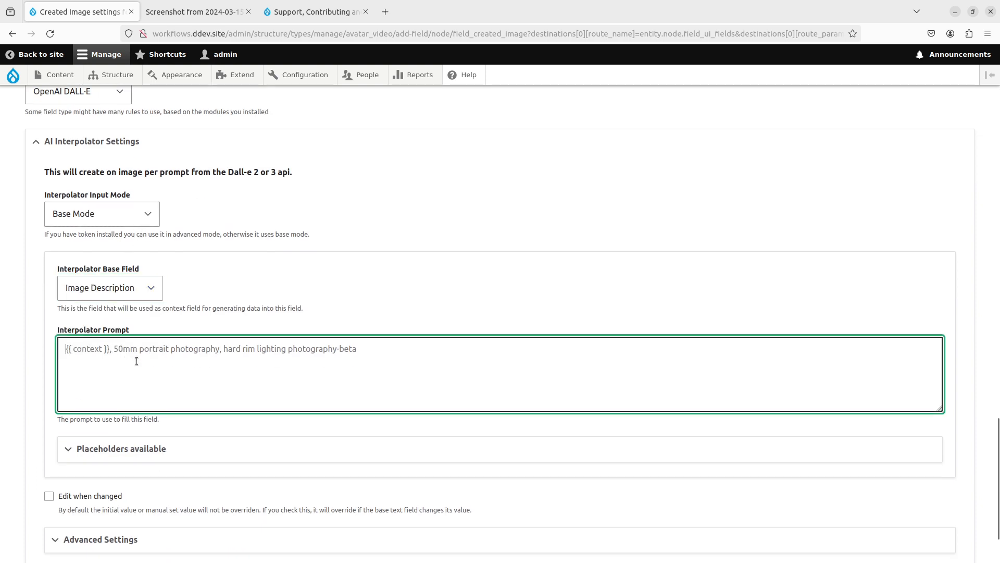
type("{{ context }}")
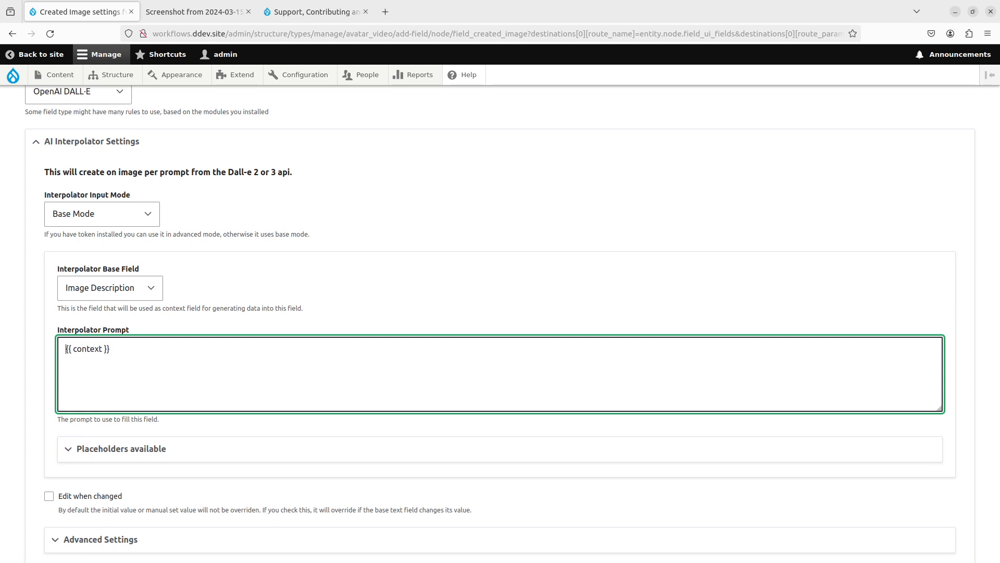
scroll(138, 371, "down", 3)
left_click(140, 367)
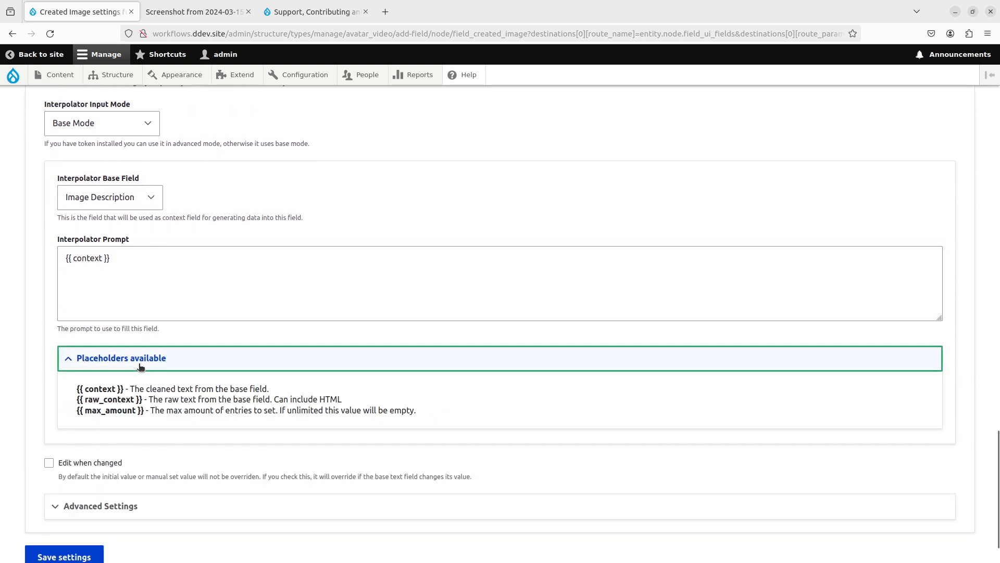
scroll(132, 380, "down", 2)
left_click(139, 303)
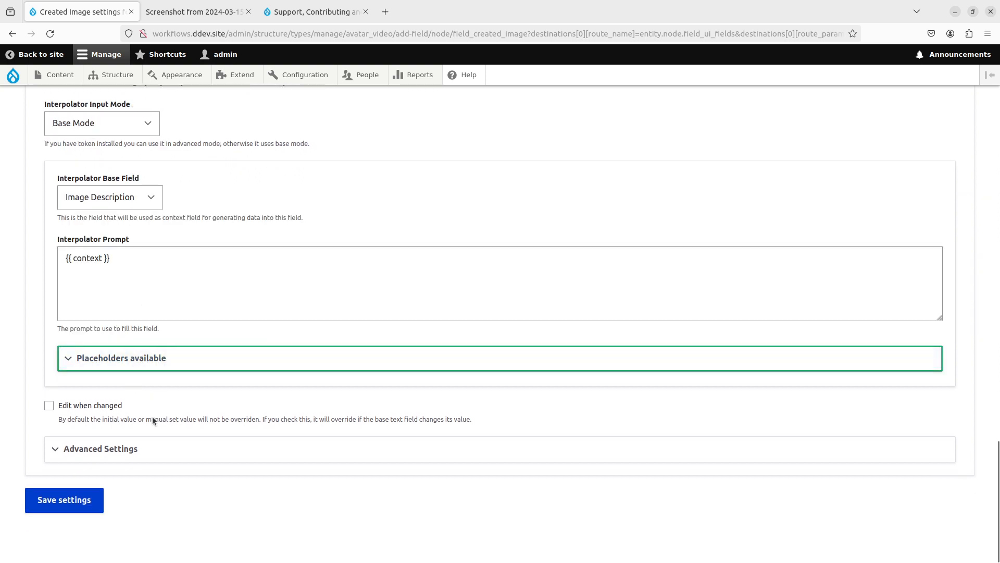
left_click(147, 277)
key("ctrl+shift+Left")
key("ctrl+shift+Left")
key("ctrl+shift+Left")
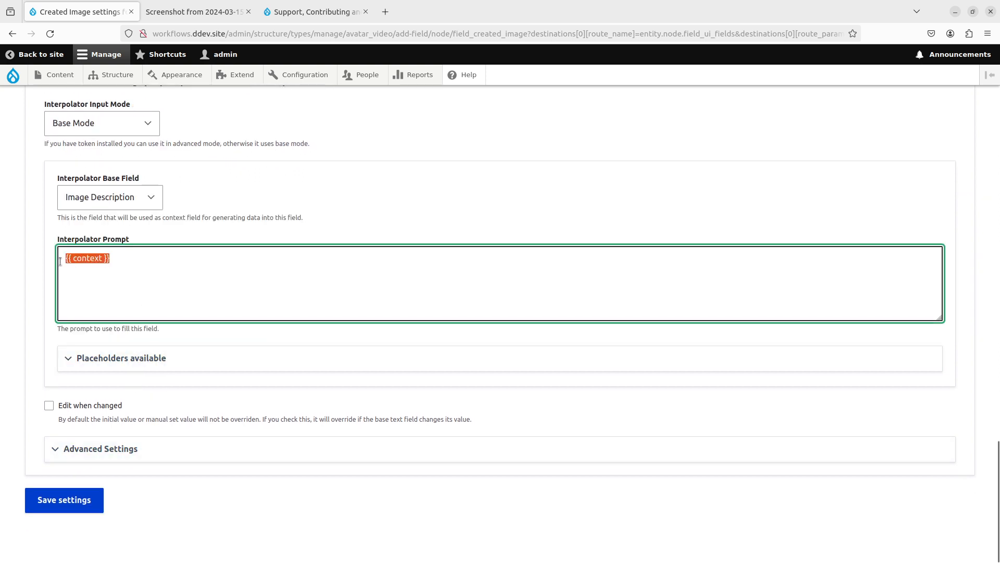
- Set weight 90, Batch processing and the DALL-E 3 engine
left_click(138, 448)
scroll(135, 426, "down", 5)
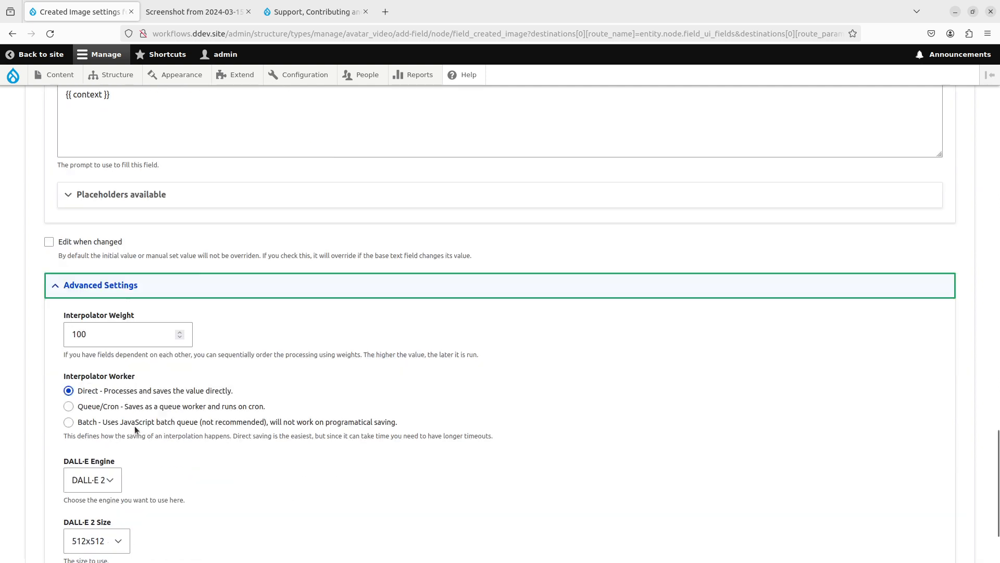
key("Tab")
type("90")
left_click(118, 350)
left_click(93, 406)
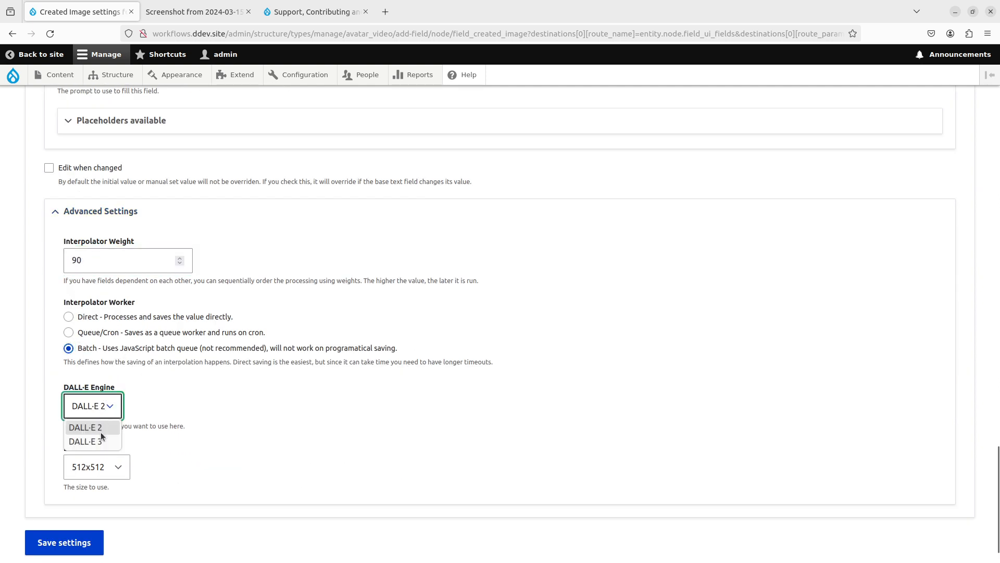
left_click(100, 440)
- Choose hd quality and neutral style, then submit the Created Image settings
scroll(153, 411, "down", 3)
left_click(88, 307)
left_click(86, 338)
left_click(87, 427)
left_click(88, 460)
key("Tab")
key("Return")
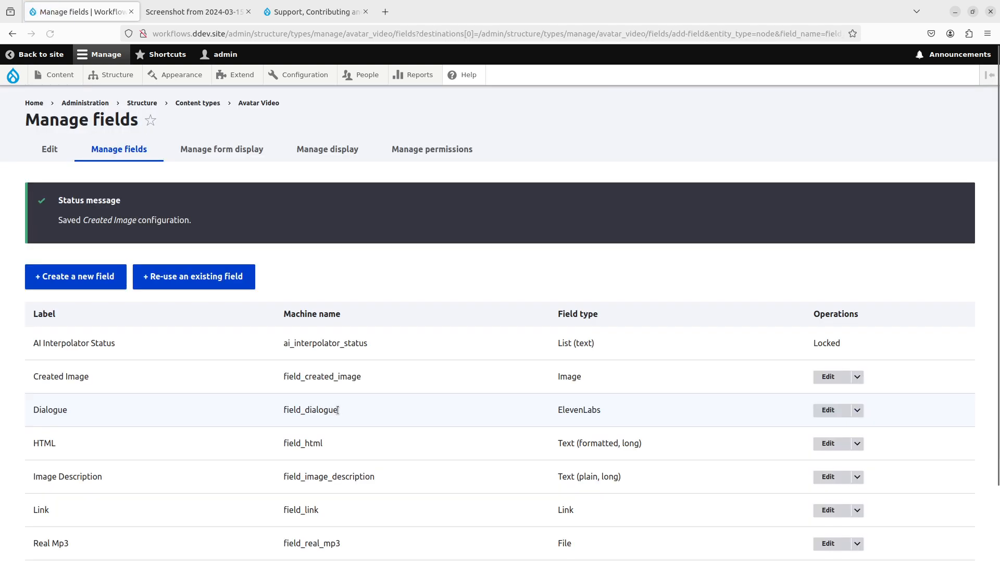
scroll(337, 410, "down", 2)
- Create a plain File field labelled 'Video Avatar'
left_click(75, 190)
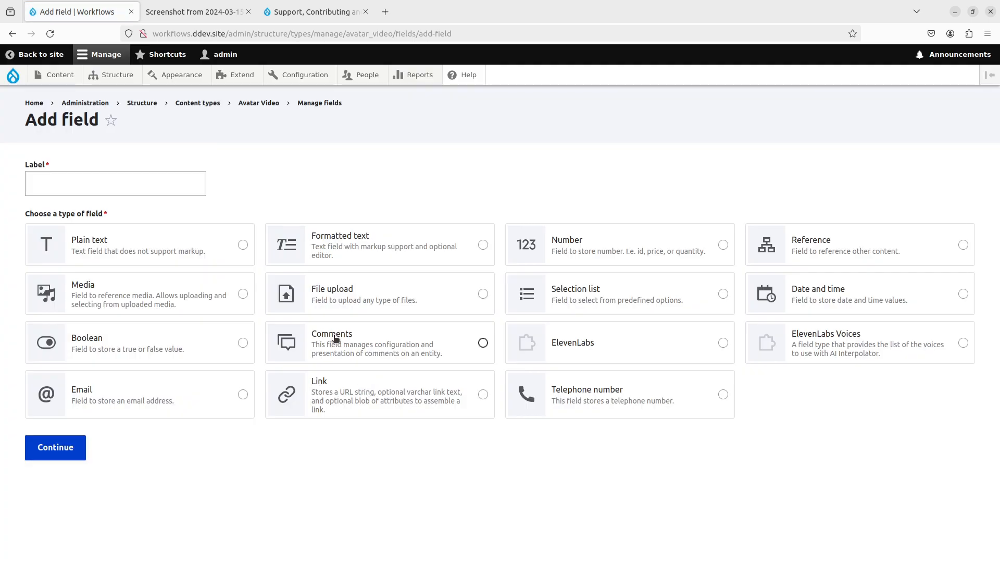
left_click(365, 289)
left_click(126, 183)
type("V")
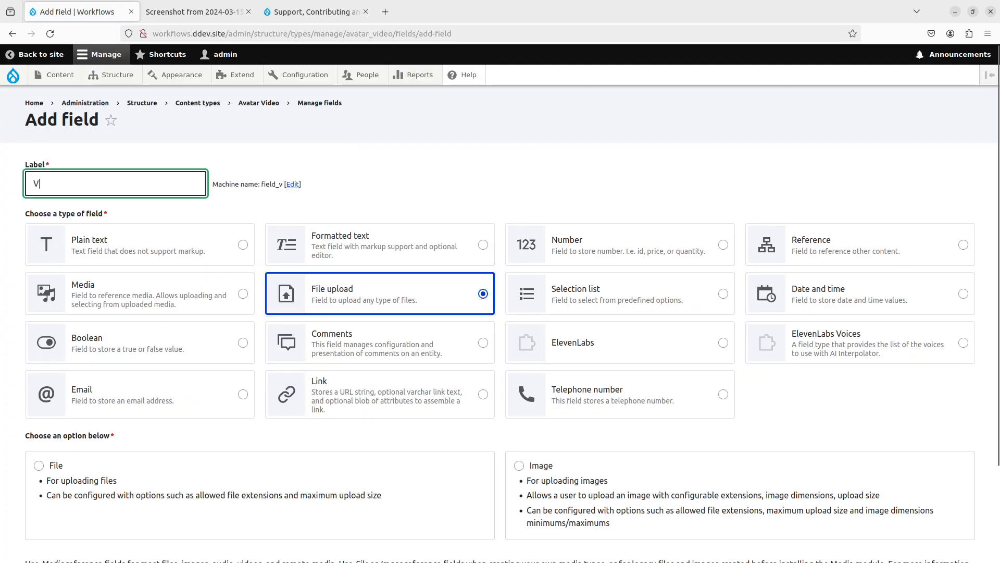
type("ideo Avatar")
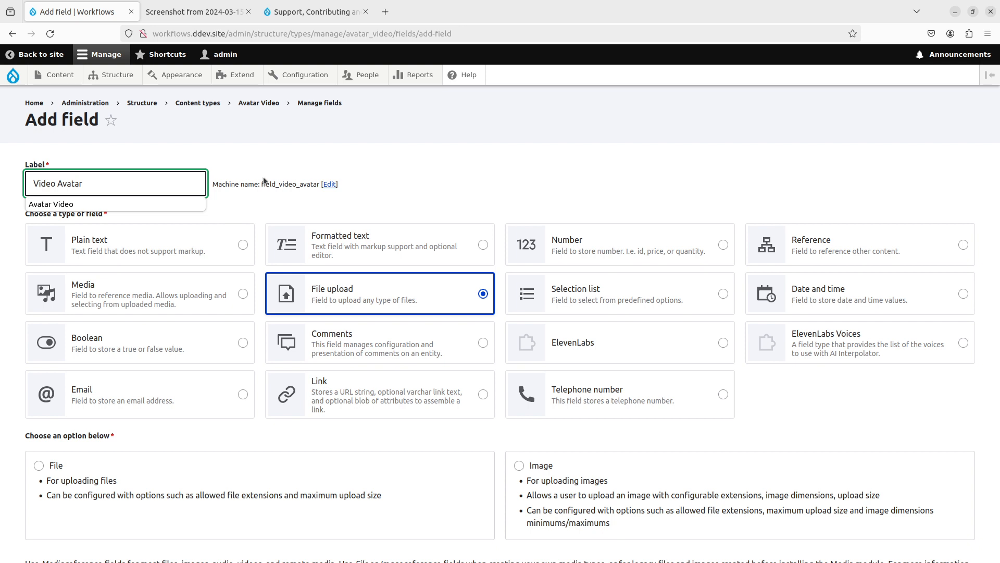
scroll(599, 399, "down", 1)
left_click(285, 423)
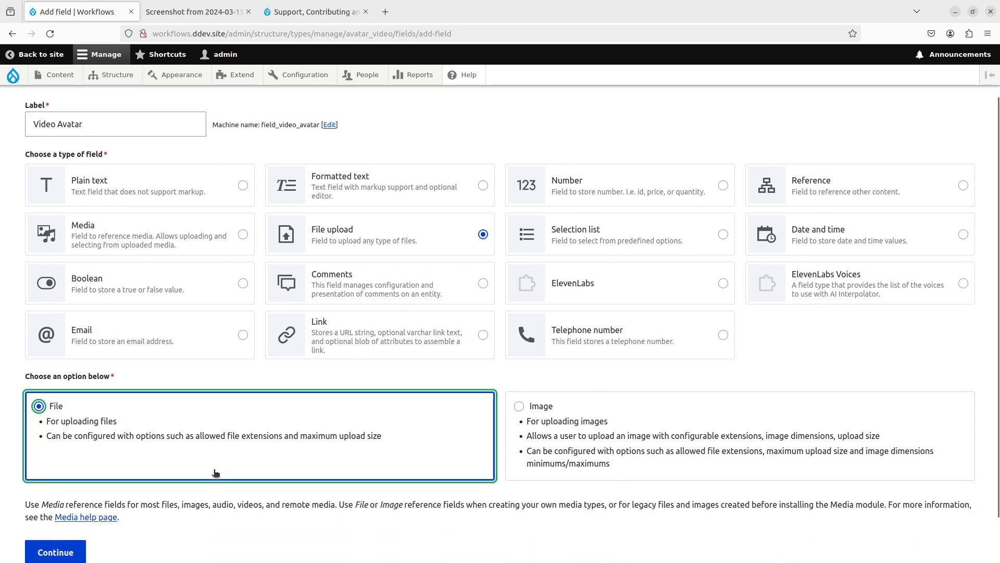
scroll(216, 474, "down", 1)
left_click(55, 500)
- Allow only mp4 extensions, enable AI Interpolator and keep Real Mp3 as base field
scroll(264, 383, "down", 5)
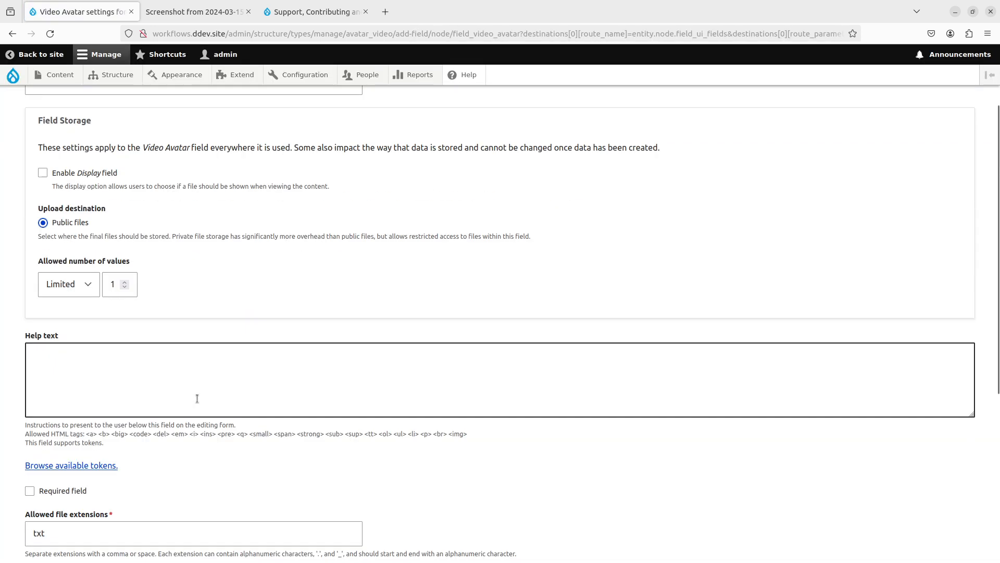
left_click_drag(78, 337, 1, 324)
key("BackSpace")
type("mp4")
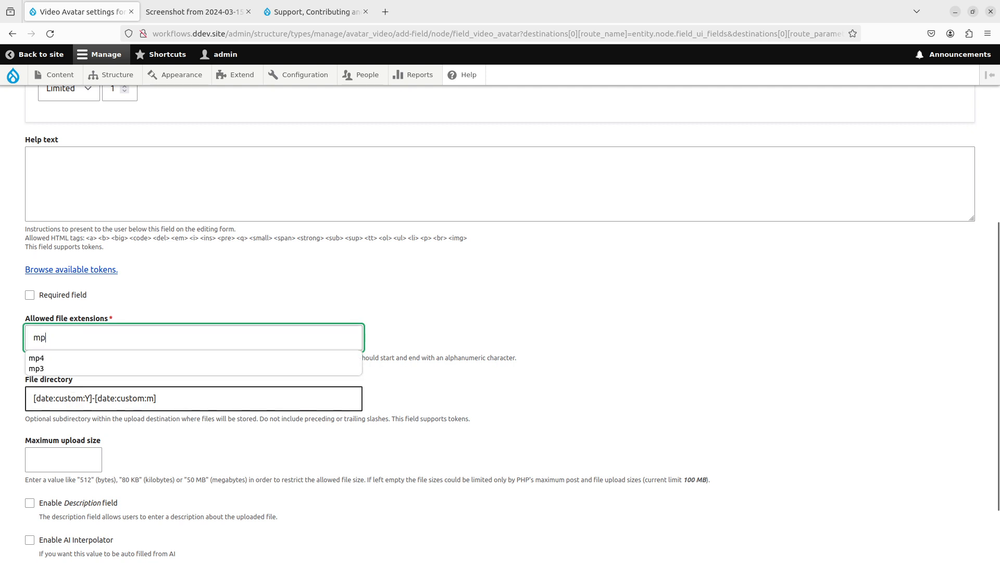
scroll(180, 408, "down", 2)
left_click(30, 452)
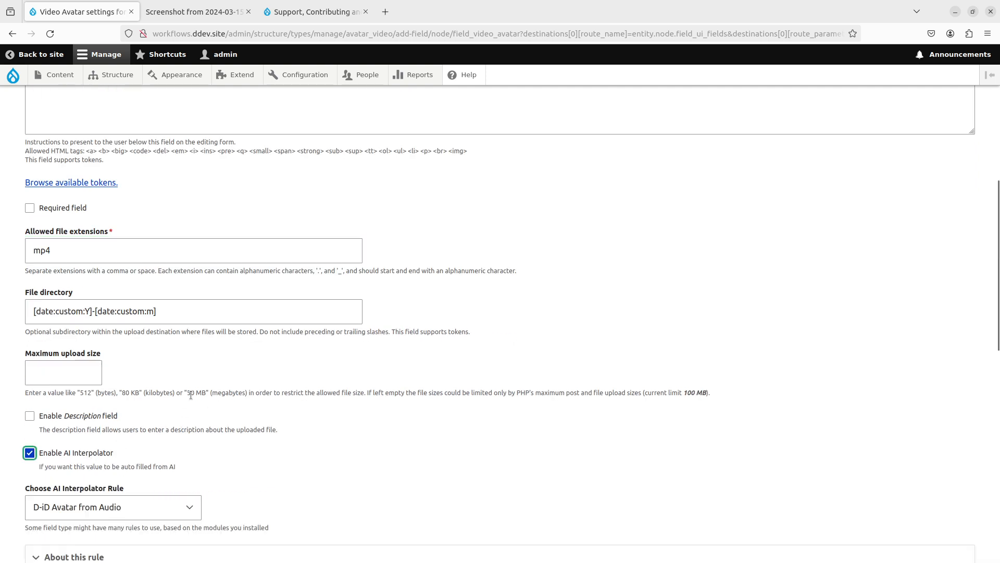
scroll(62, 338, "down", 3)
scroll(35, 383, "down", 2)
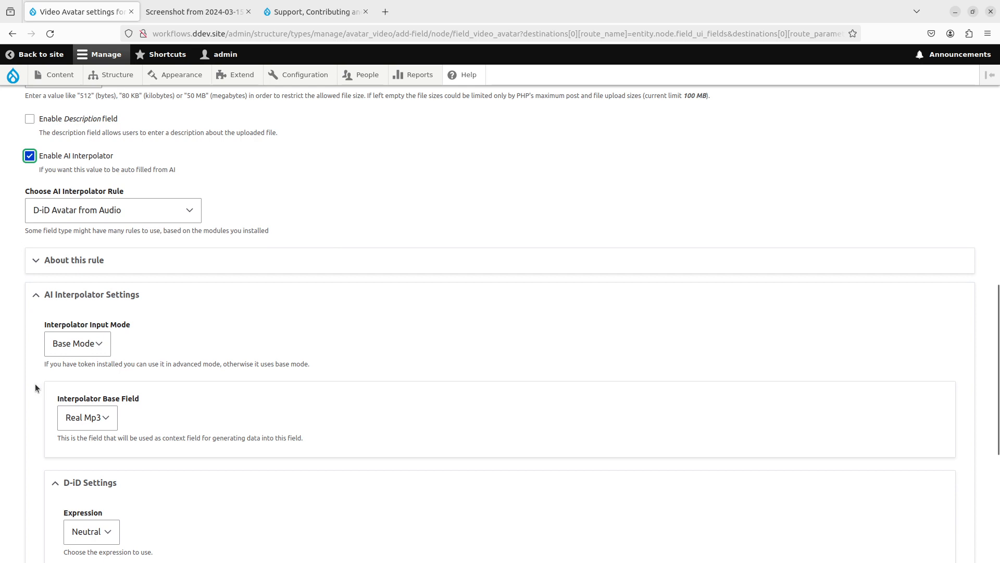
scroll(35, 384, "down", 1)
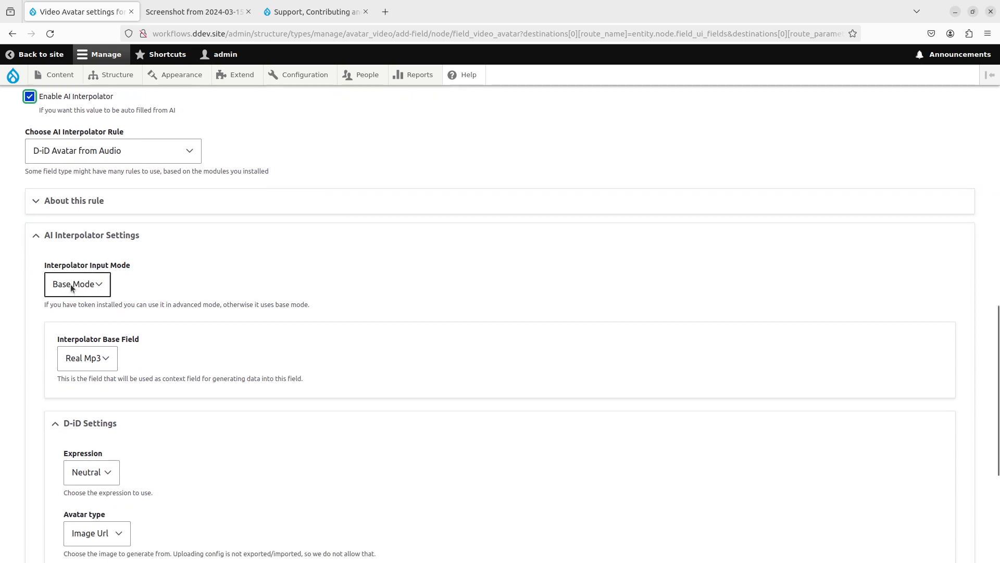
left_click(105, 363)
left_click(127, 358)
- Keep the Neutral expression and take the avatar from the Created Image field
scroll(252, 365, "down", 3)
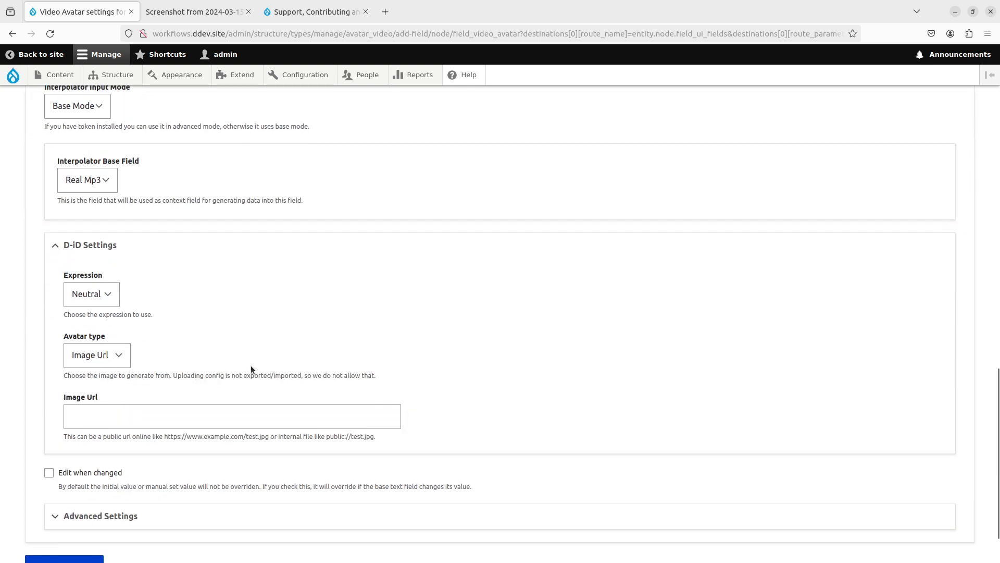
left_click(108, 295)
left_click(130, 346)
left_click(120, 346)
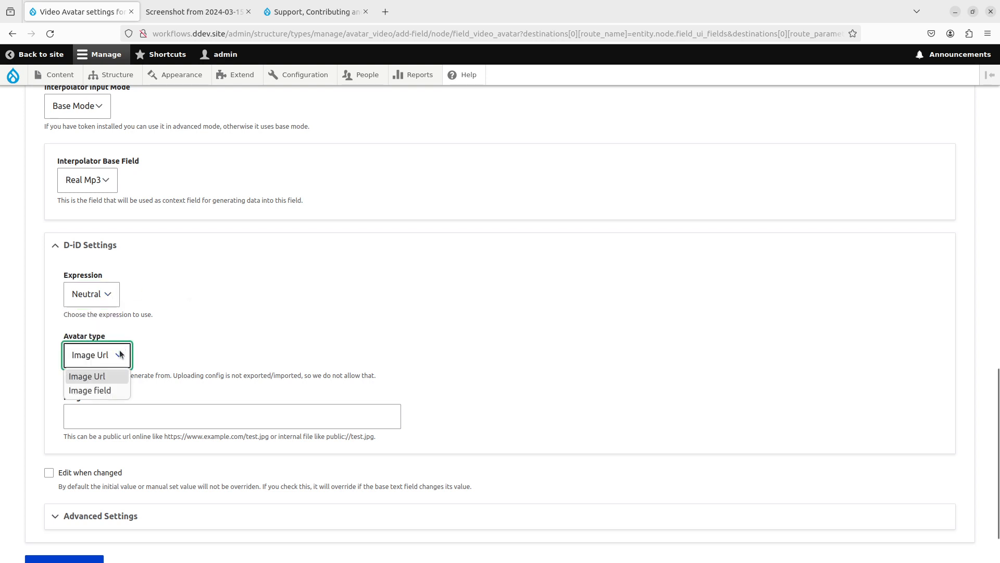
left_click(104, 390)
left_click(110, 418)
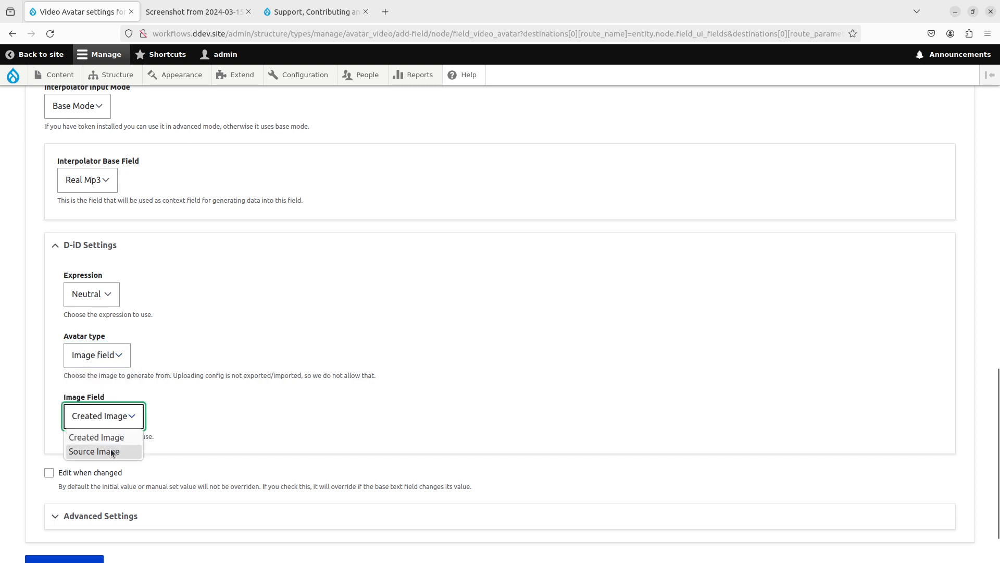
left_click(99, 438)
- Set Batch processing and weight 110, then save the Video Avatar settings
scroll(295, 391, "down", 2)
left_click(104, 449)
scroll(123, 481, "down", 3)
left_click(68, 428)
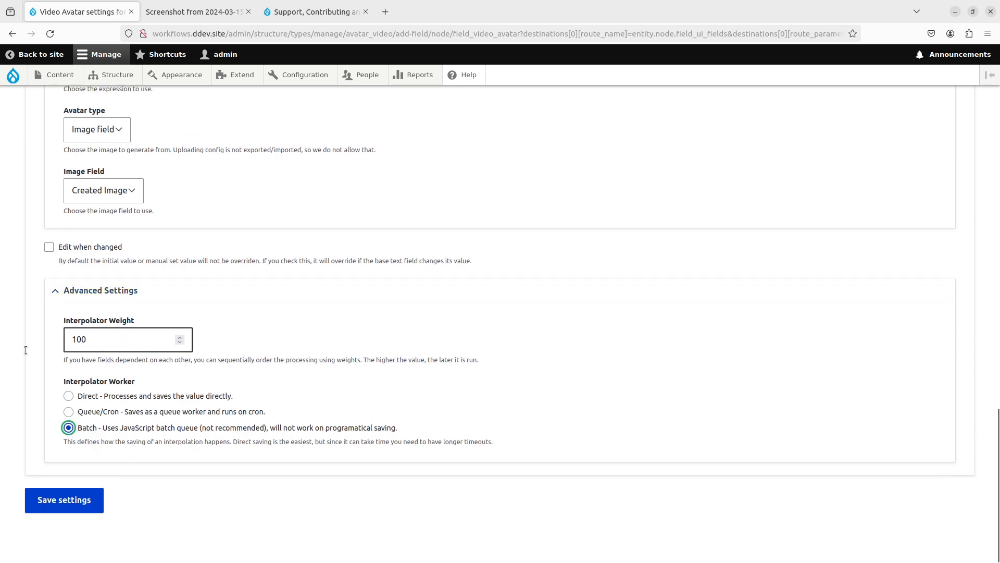
left_click_drag(102, 343, 61, 341)
type("110")
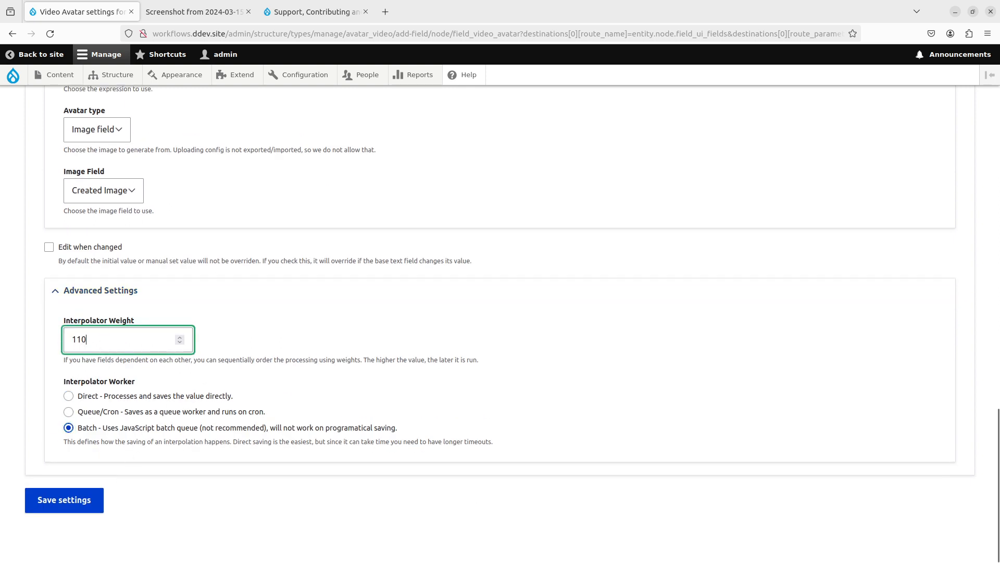
left_click(87, 509)
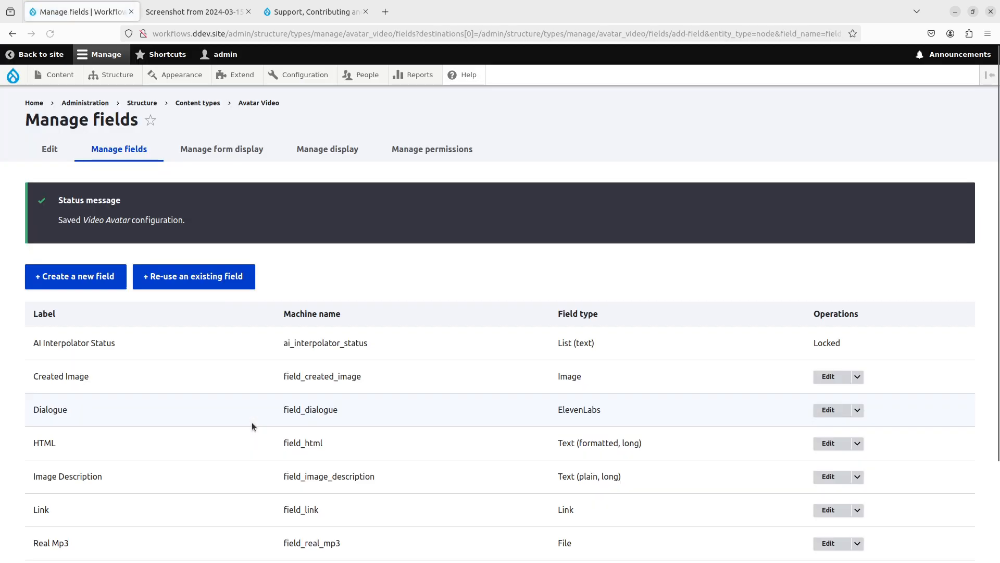
- On Manage display, move every field except Video Avatar into Disabled
scroll(252, 426, "down", 2)
scroll(252, 422, "up", 2)
left_click(329, 151)
scroll(199, 388, "down", 6)
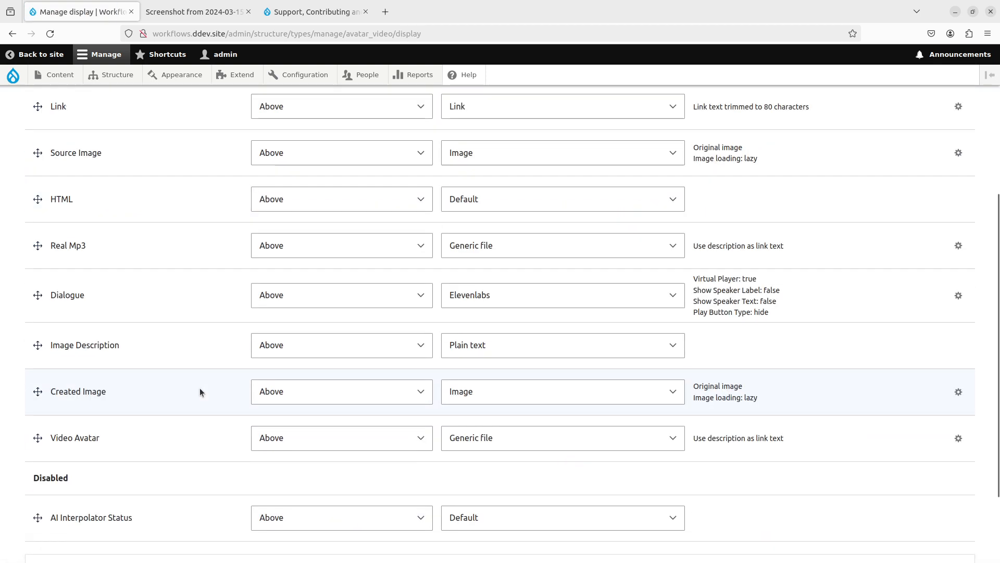
scroll(39, 305, "up", 1)
left_click_drag(39, 348, 44, 487)
scroll(45, 339, "up", 1)
left_click_drag(38, 313, 41, 459)
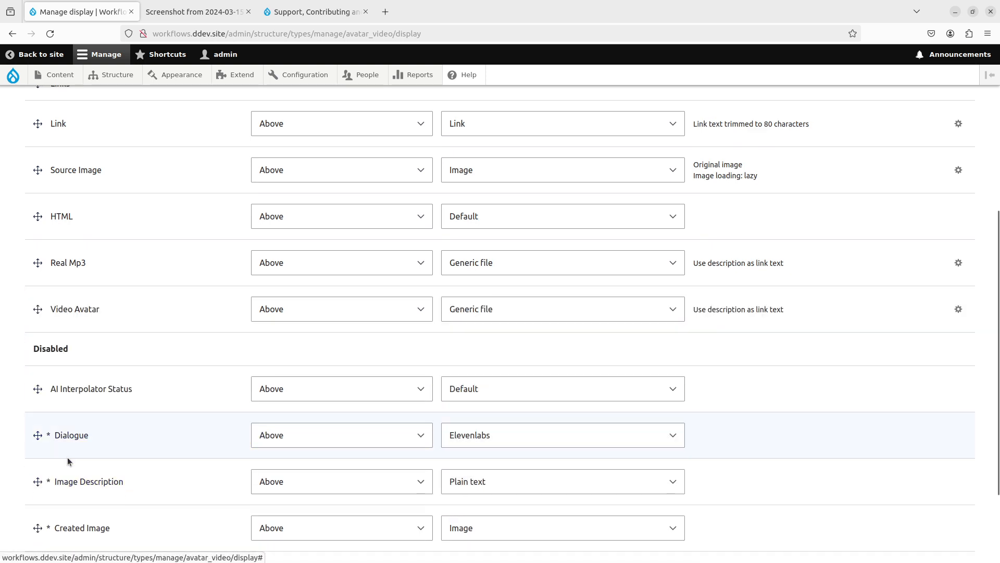
scroll(58, 439, "up", 2)
left_click_drag(39, 383, 42, 509)
left_click_drag(38, 335, 39, 467)
left_click_drag(38, 286, 41, 453)
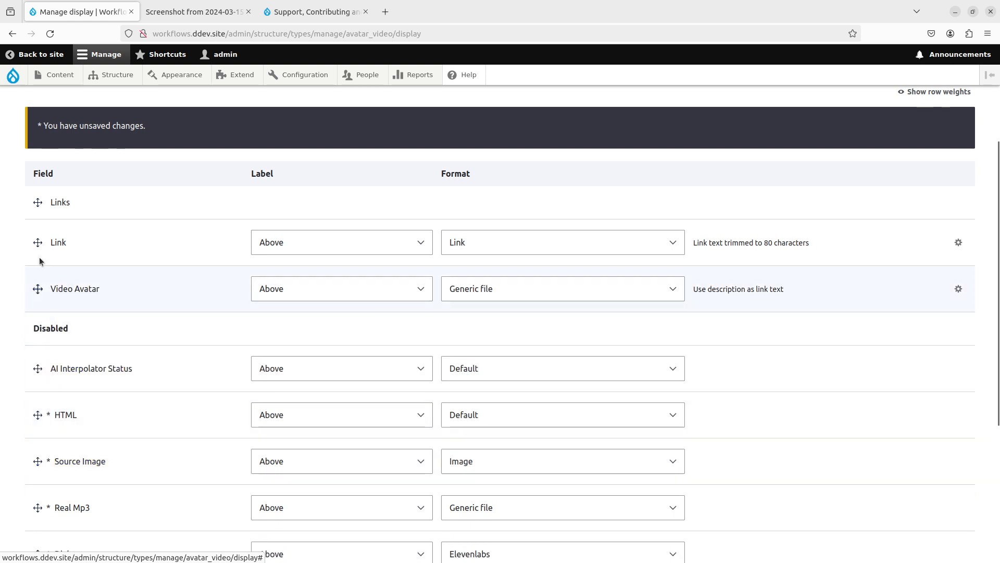
left_click_drag(39, 244, 40, 414)
- Format Video Avatar as Video and save the display settings
left_click(477, 232)
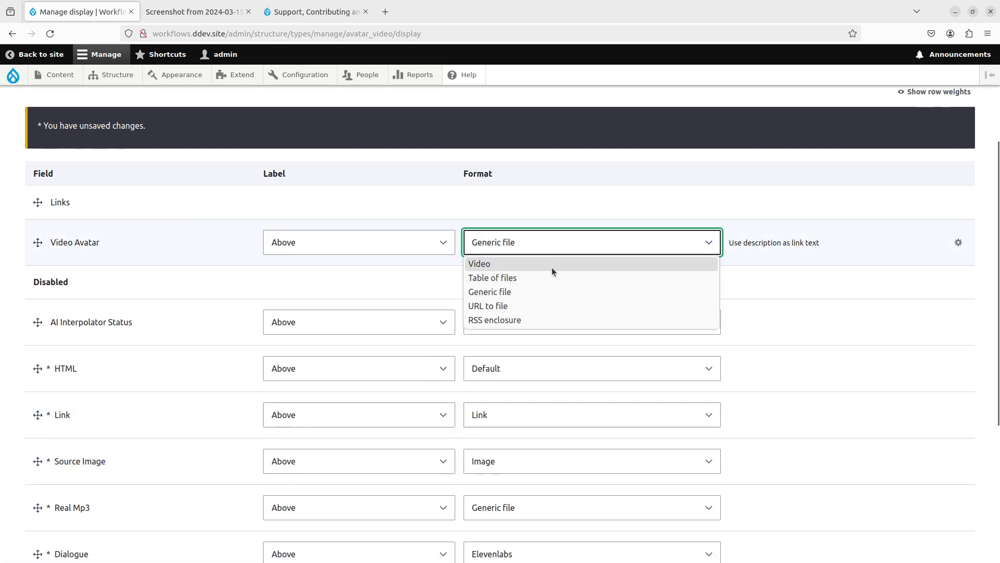
left_click(551, 267)
scroll(183, 432, "down", 3)
scroll(184, 437, "down", 2)
left_click(47, 495)
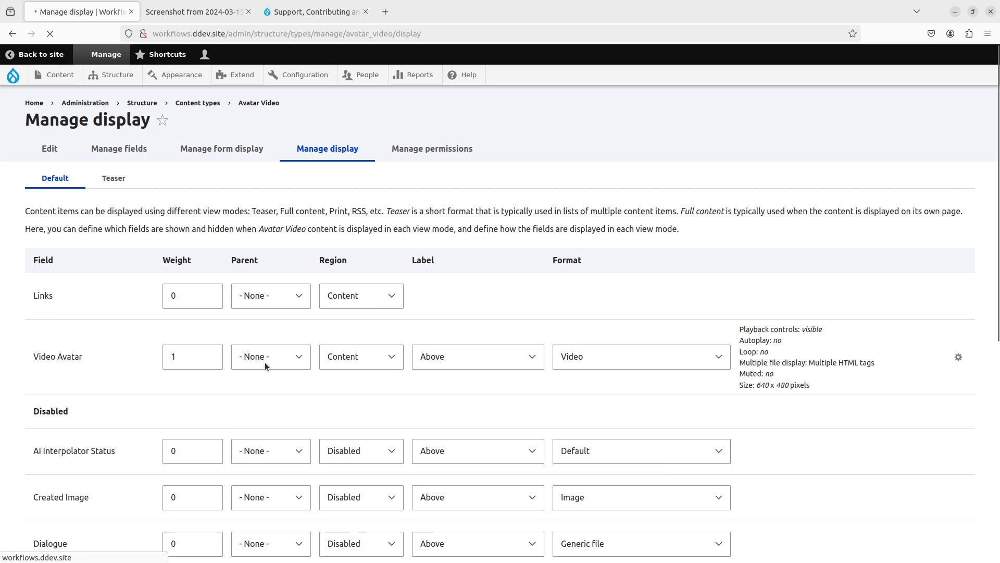
- Start a new Avatar Video item titled 'Video'
mouse_move(63, 78)
mouse_move(61, 98)
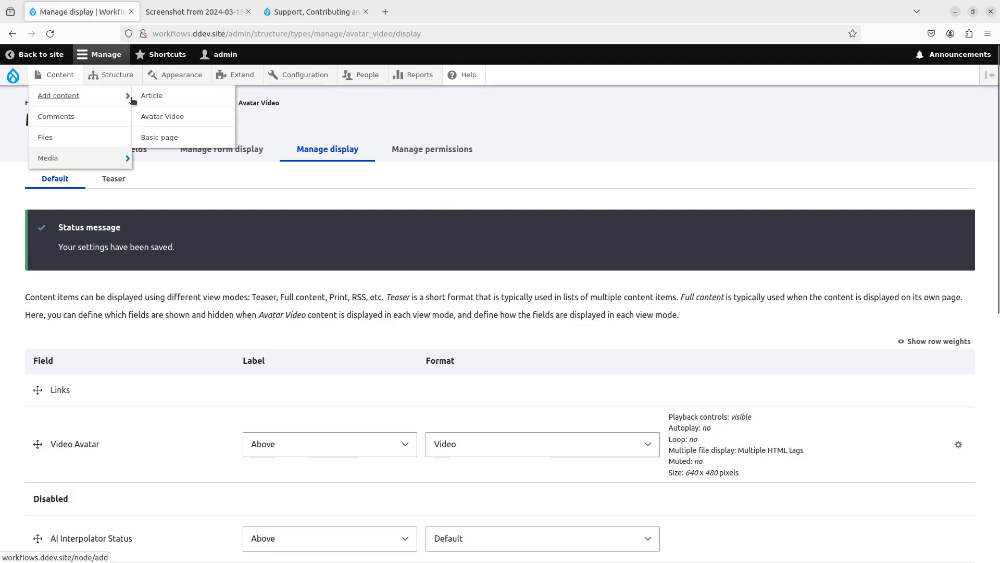
left_click(161, 114)
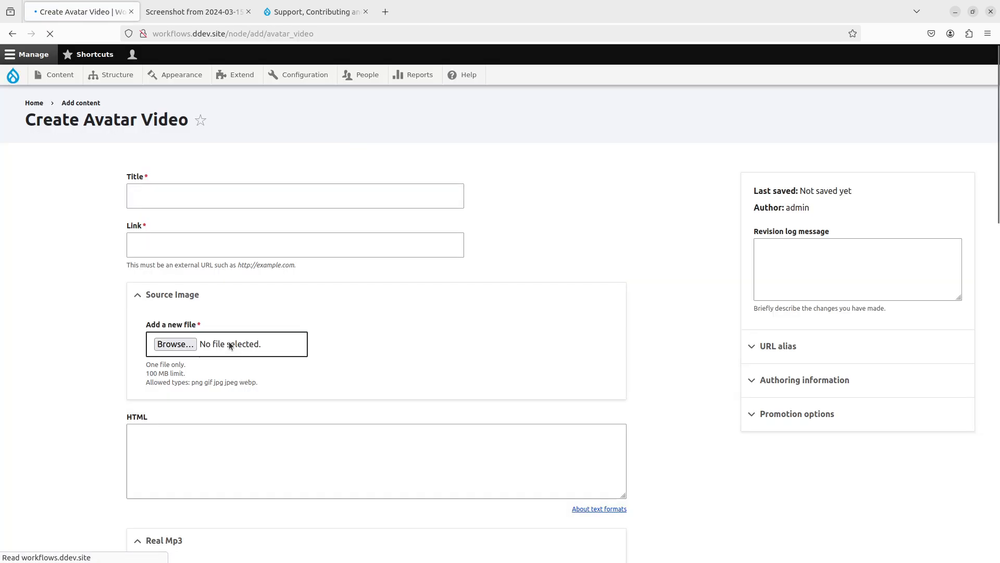
left_click(187, 194)
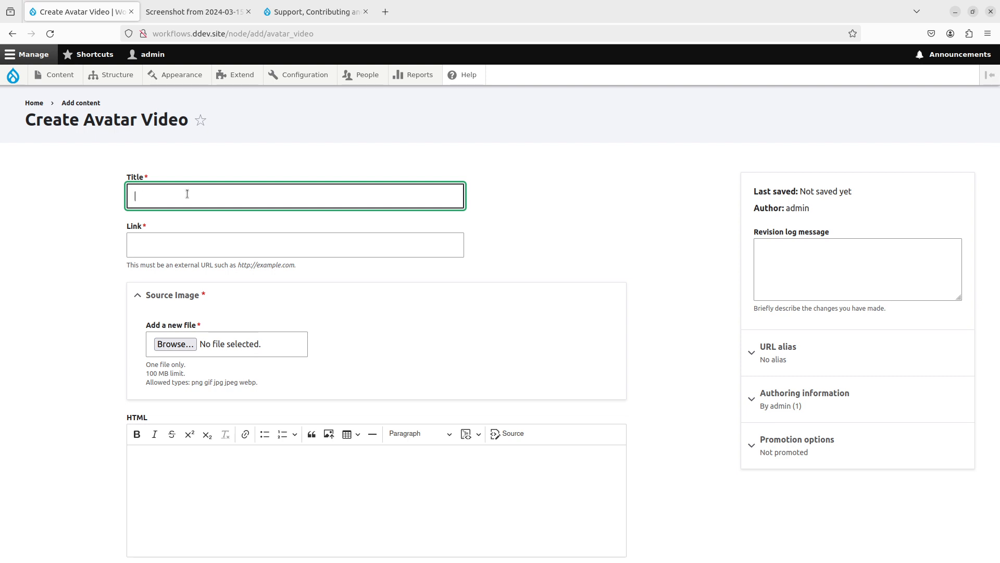
type("Video")
- Fill the Link field with the documentation page's URL copied from the other tab
left_click(159, 242)
left_click(315, 12)
left_click(312, 34)
key("ctrl+c")
key("ctrl+1")
key("ctrl+v")
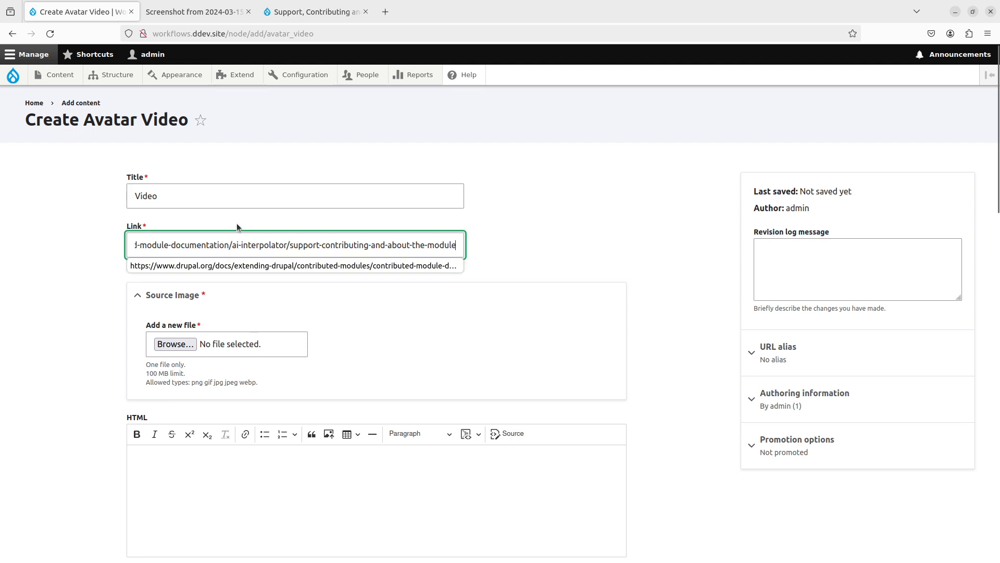
key("ctrl+3")
scroll(277, 327, "up", 9)
scroll(268, 346, "down", 8)
key("ctrl+1")
- Upload the screenshot as Source Image and save the new item
left_click(172, 344)
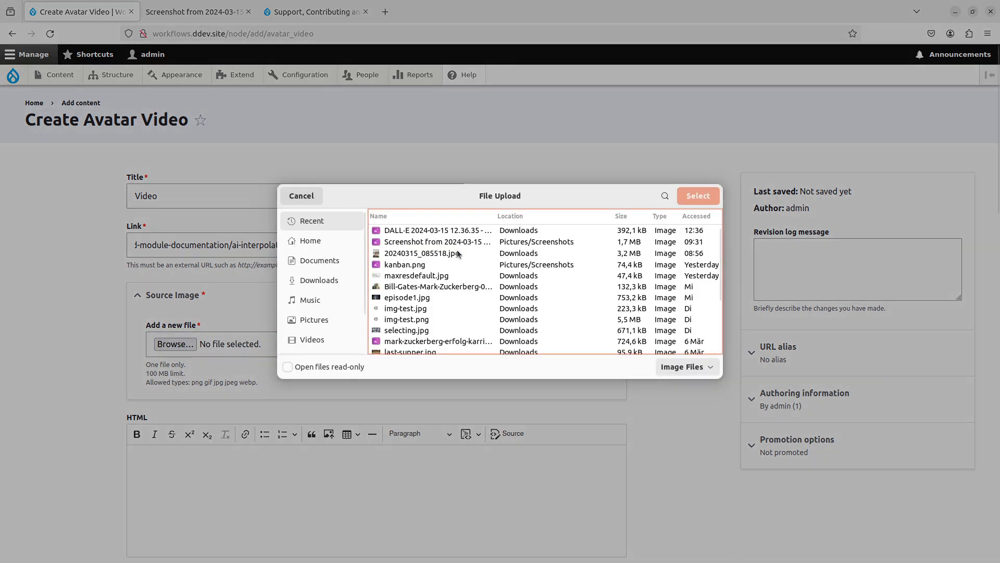
double_click(451, 242)
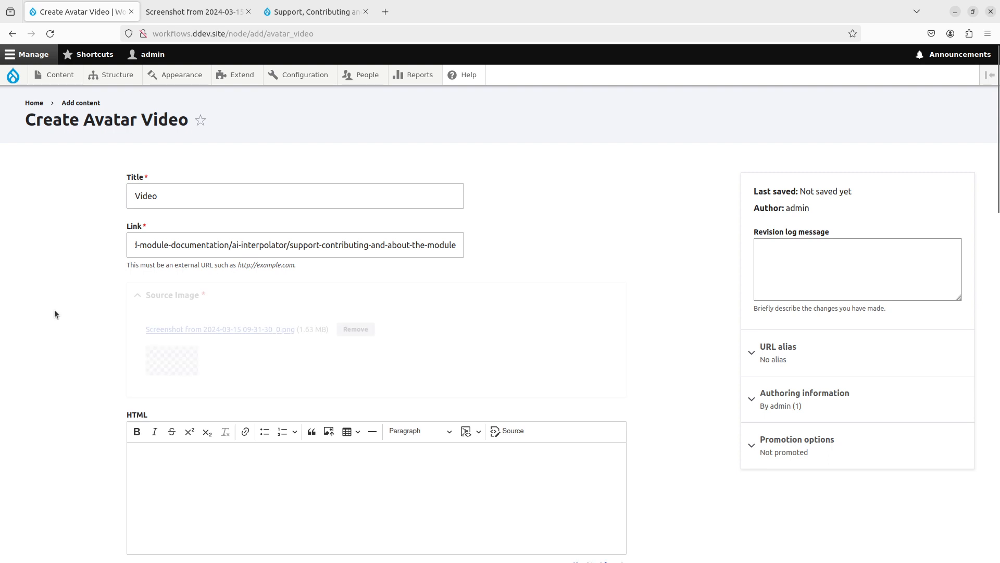
scroll(73, 367, "down", 5)
scroll(74, 367, "down", 15)
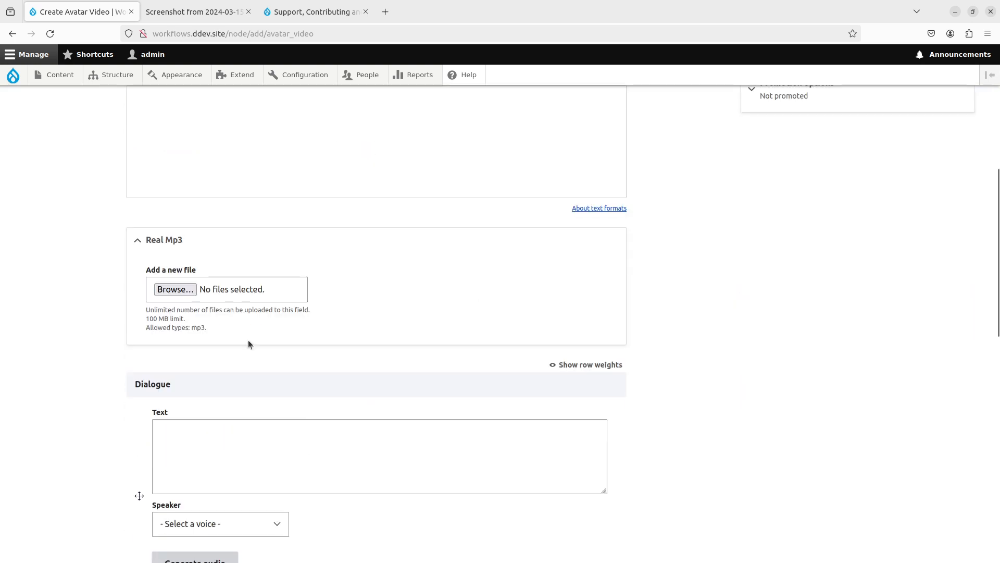
left_click(160, 499)
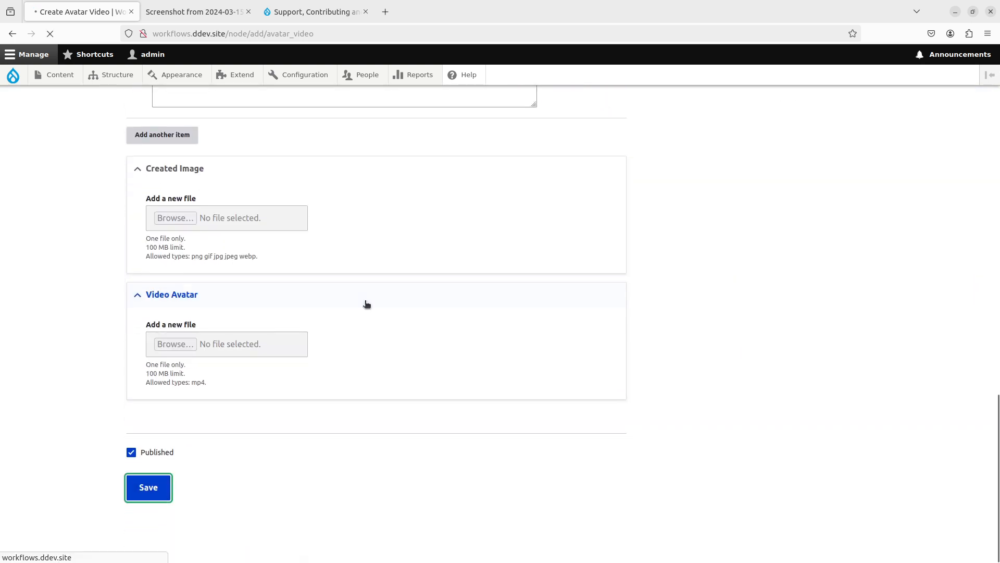
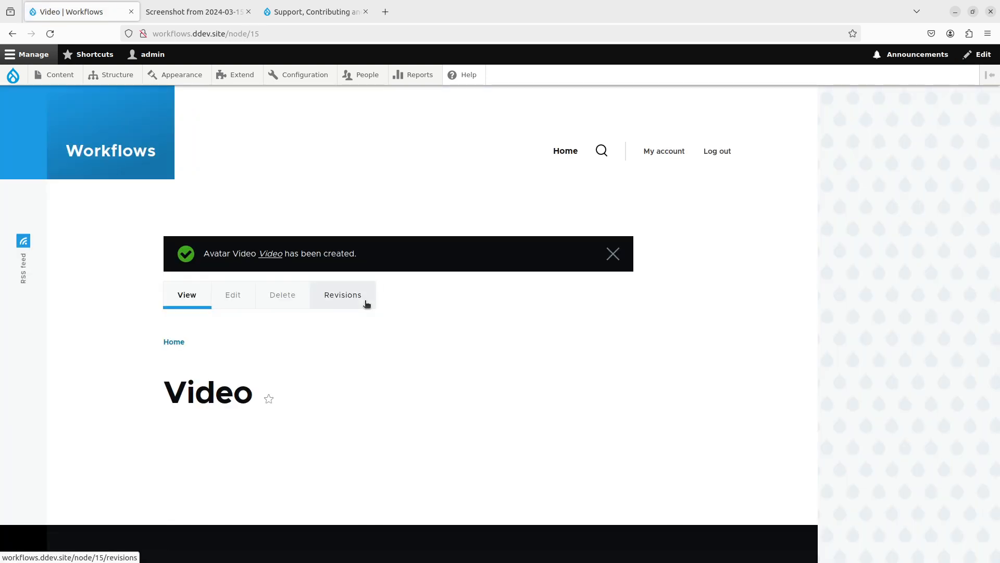
- Re-save the Video node's edit form without changes to trigger AI field generation
left_click(234, 298)
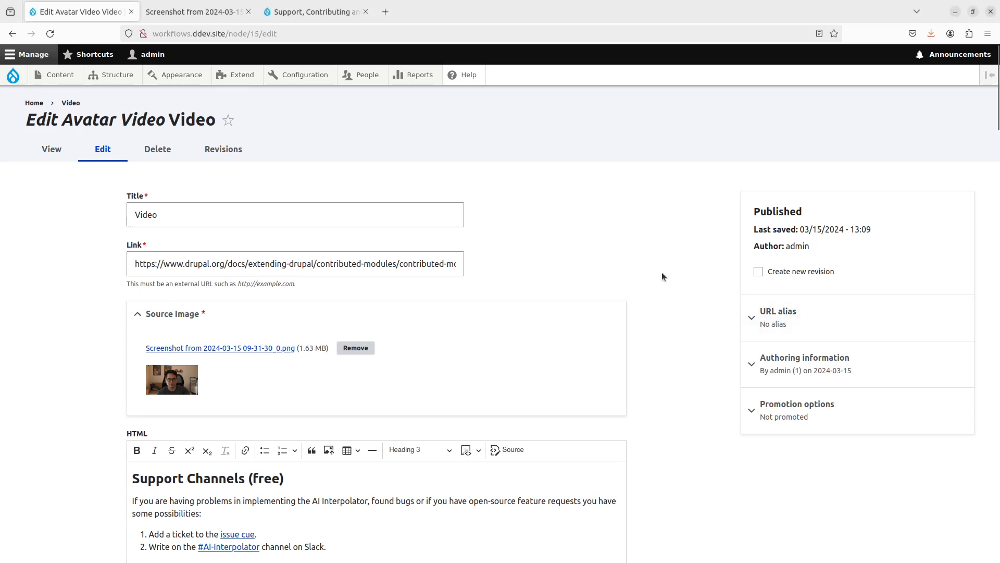
scroll(662, 271, "down", 15)
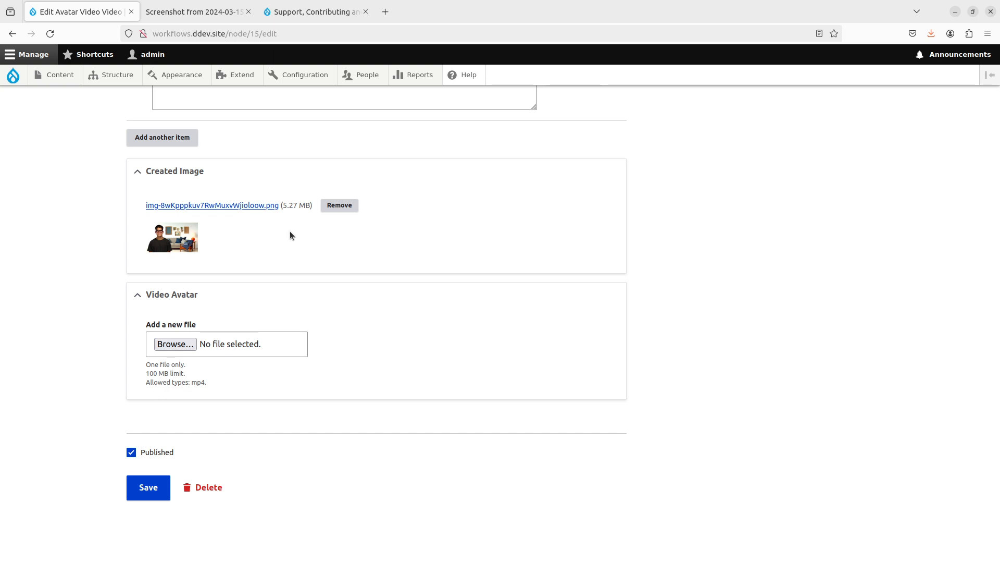
scroll(567, 312, "up", 20)
scroll(583, 289, "up", 15)
scroll(784, 270, "down", 20)
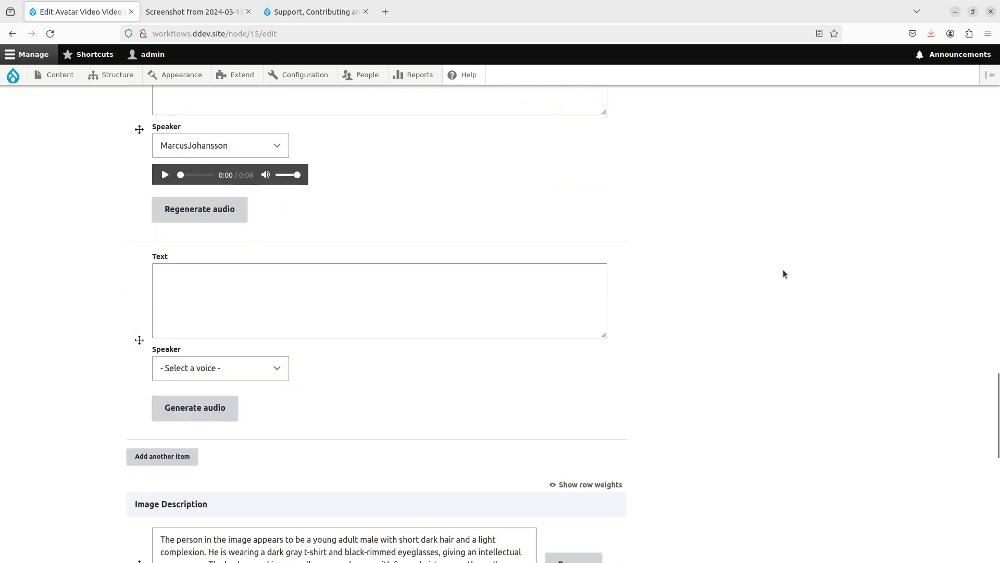
scroll(783, 270, "down", 10)
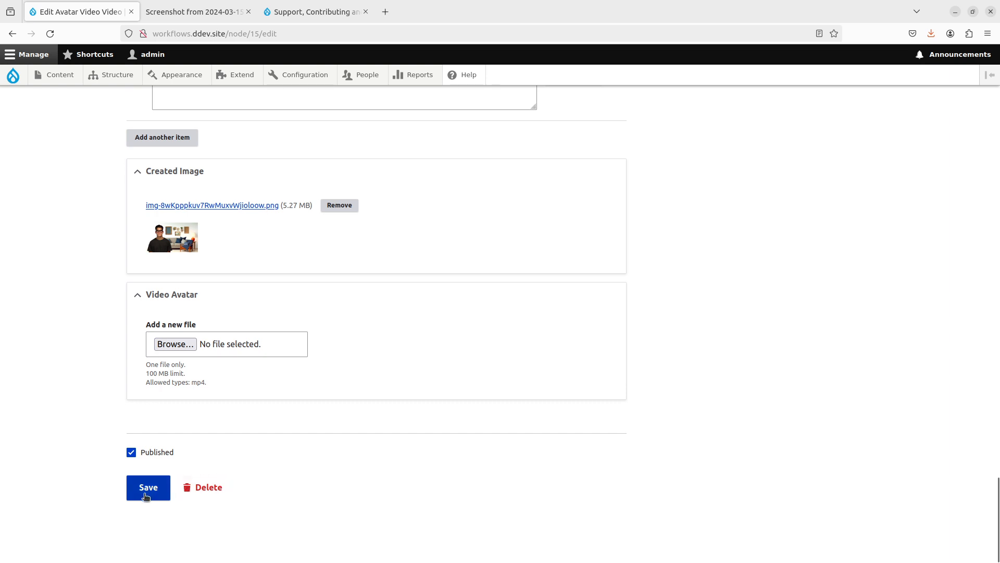
left_click(147, 494)
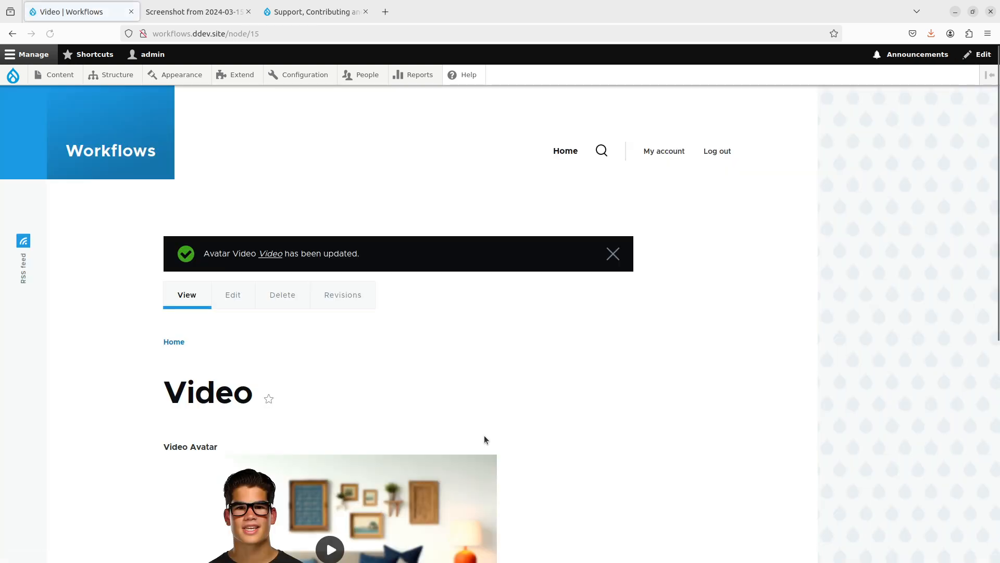
- Check the generated Video Avatar player and dismiss the node-updated message
scroll(614, 330, "down", 3)
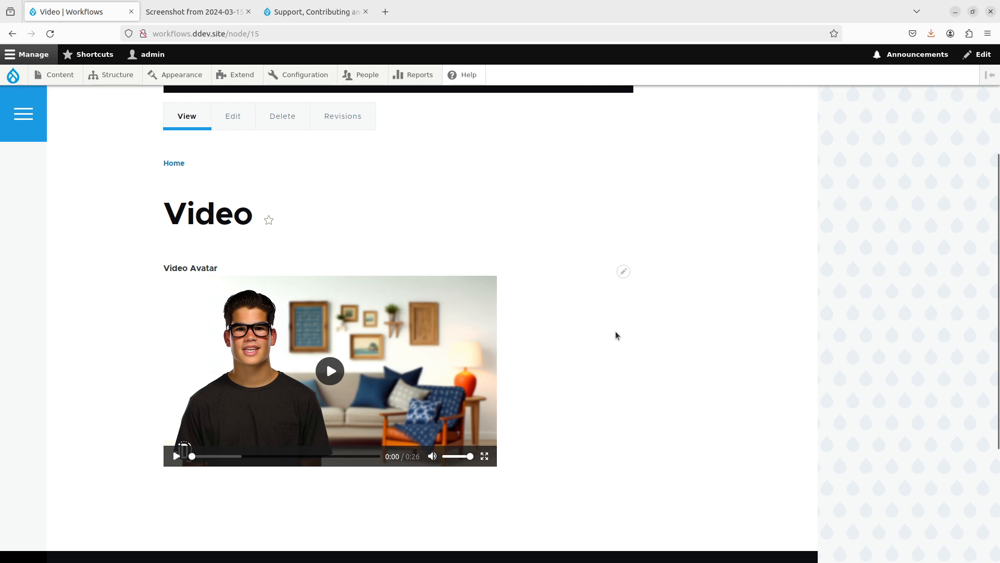
scroll(611, 194, "up", 1)
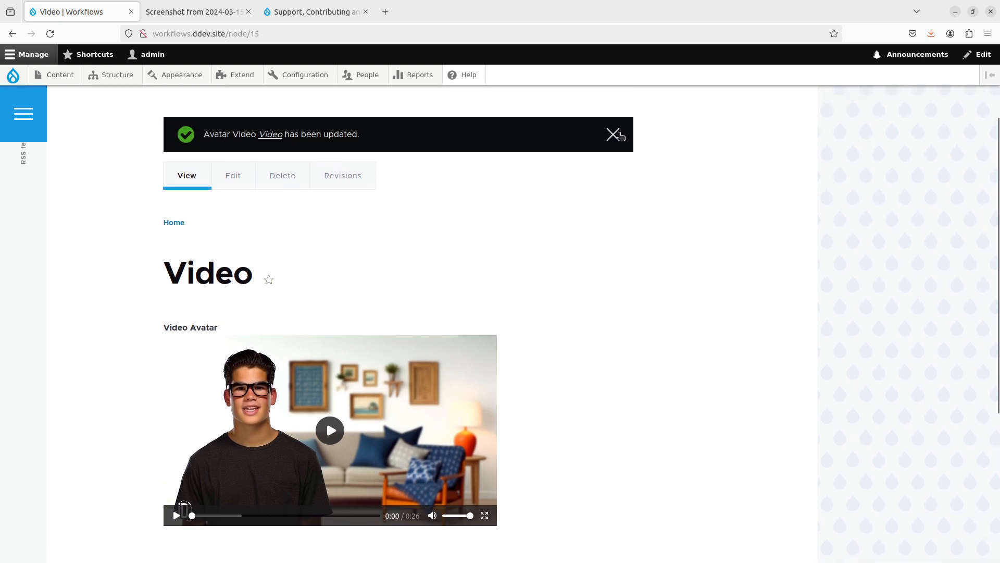
left_click(613, 134)
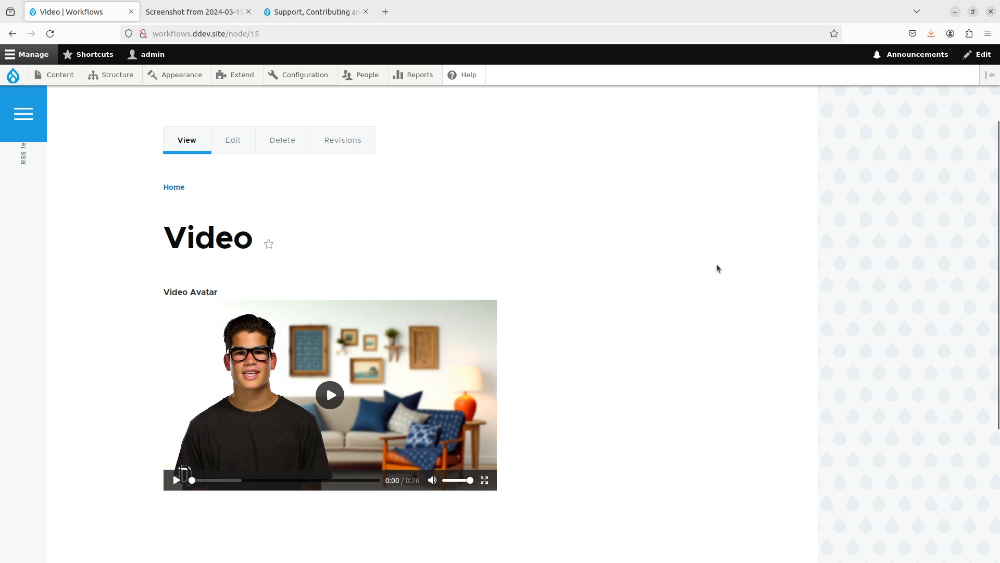
- Play the 0:26 avatar video to the end, then return to the Video node's edit form
left_click(323, 396)
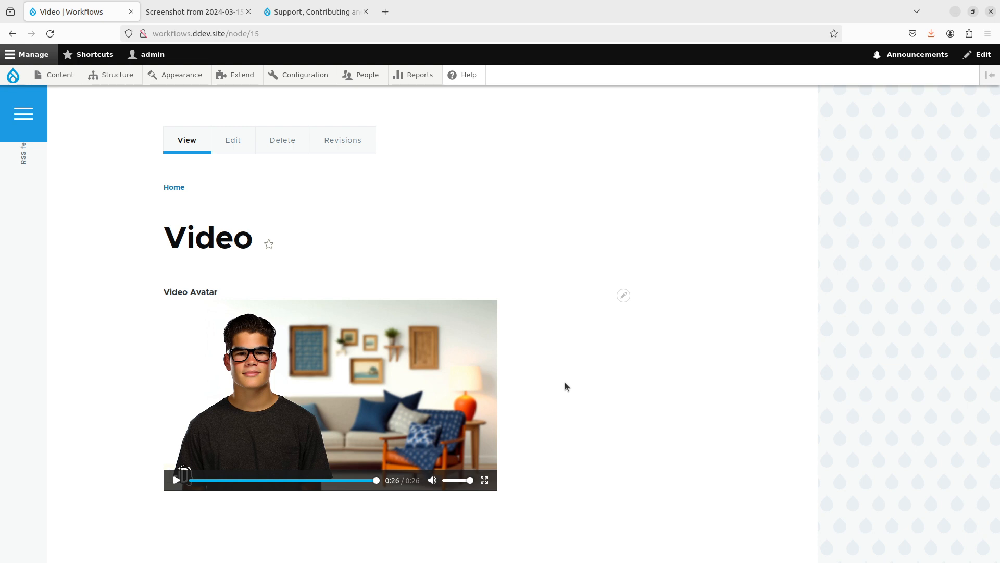
left_click(222, 146)
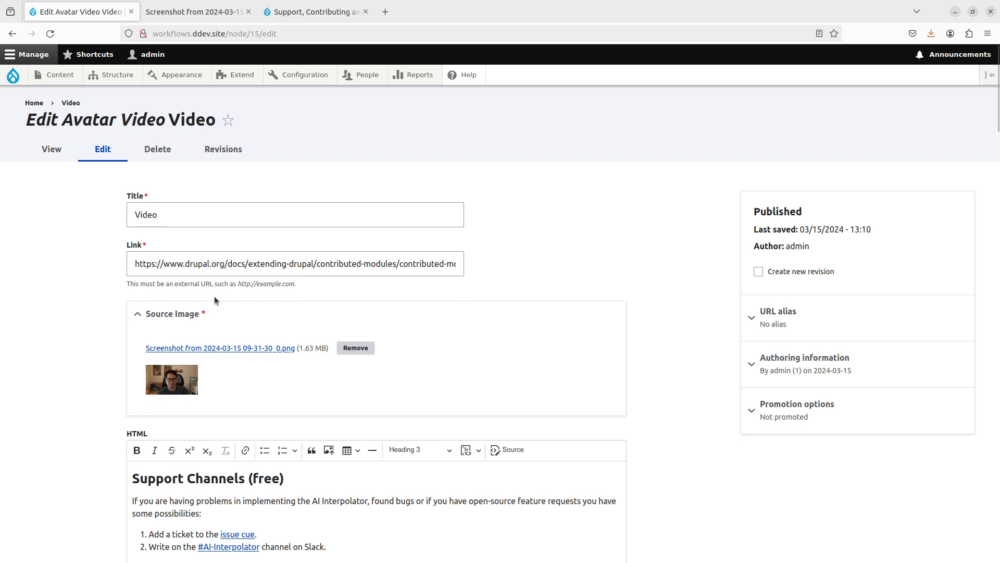
- Open Manage fields for the Avatar Video content type in a new tab
mouse_move(116, 78)
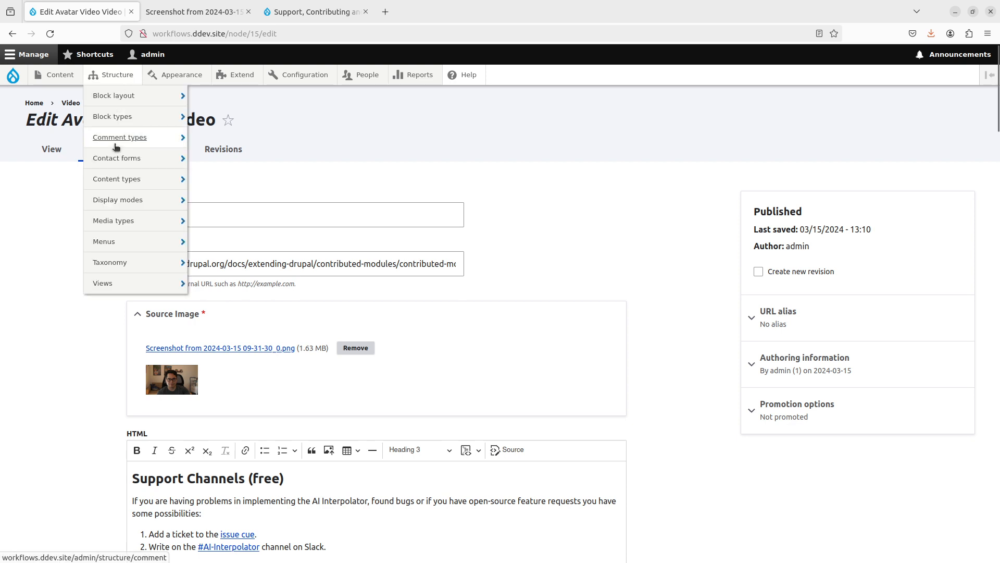
mouse_move(120, 165)
mouse_move(172, 180)
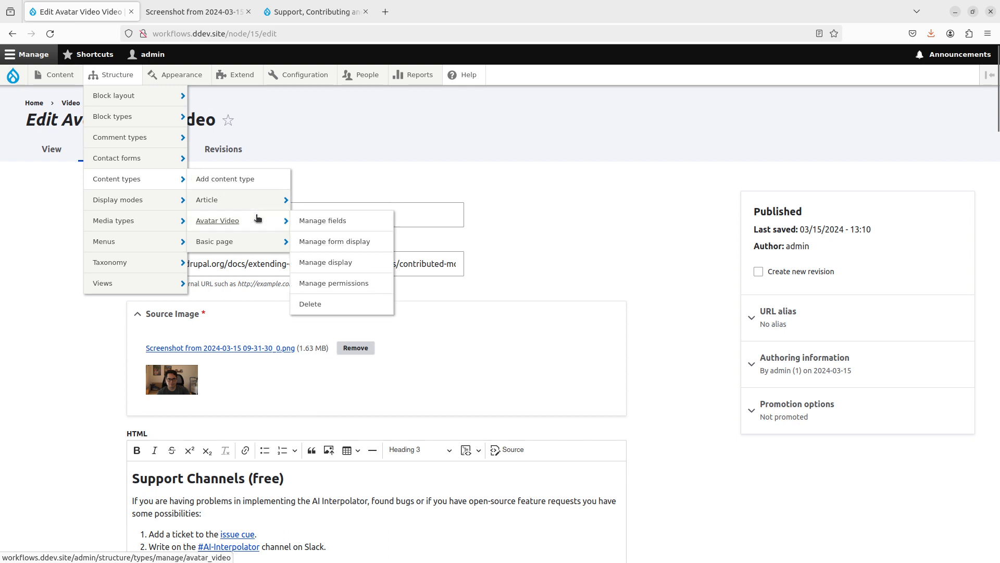
middle_click(304, 220)
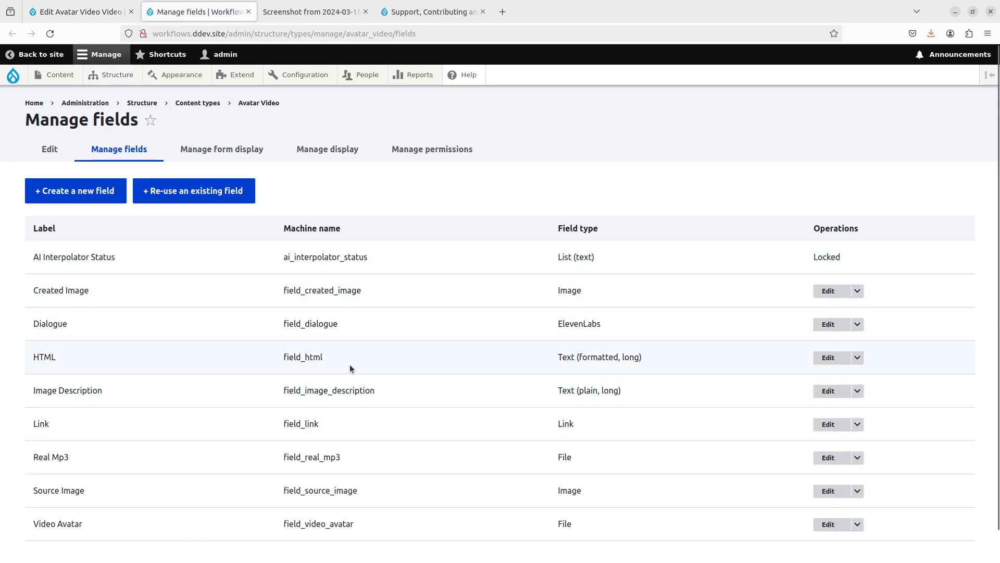
scroll(351, 361, "down", 1)
- Add a new ElevenLabs Voices field labelled 'Voice' to Avatar Video
left_click(52, 167)
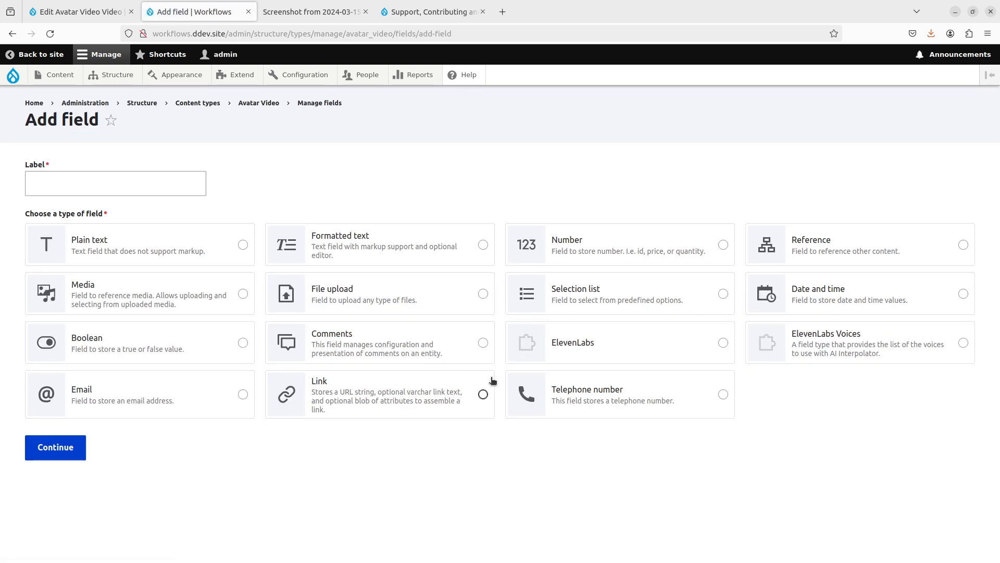
left_click(811, 346)
left_click(69, 180)
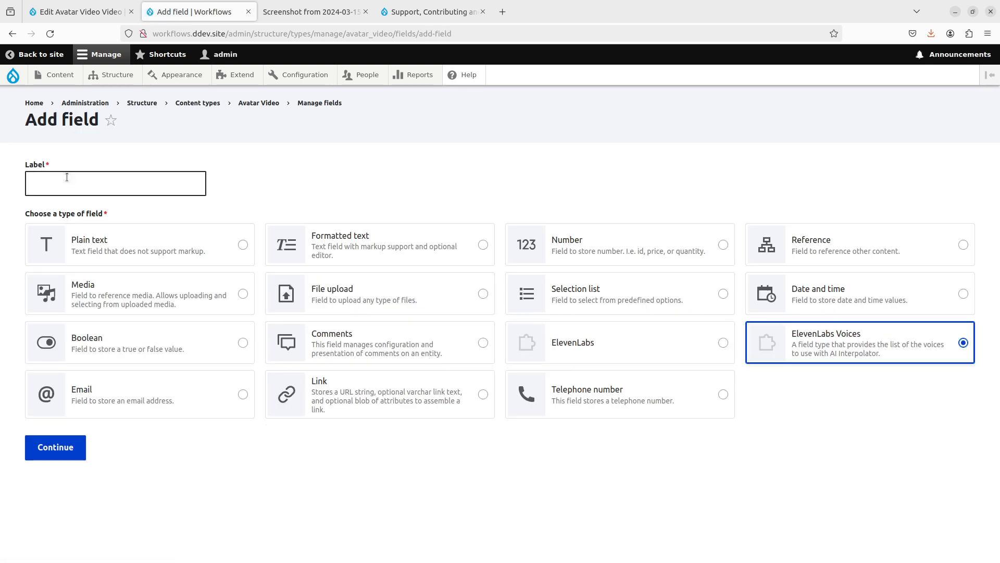
type("Voice")
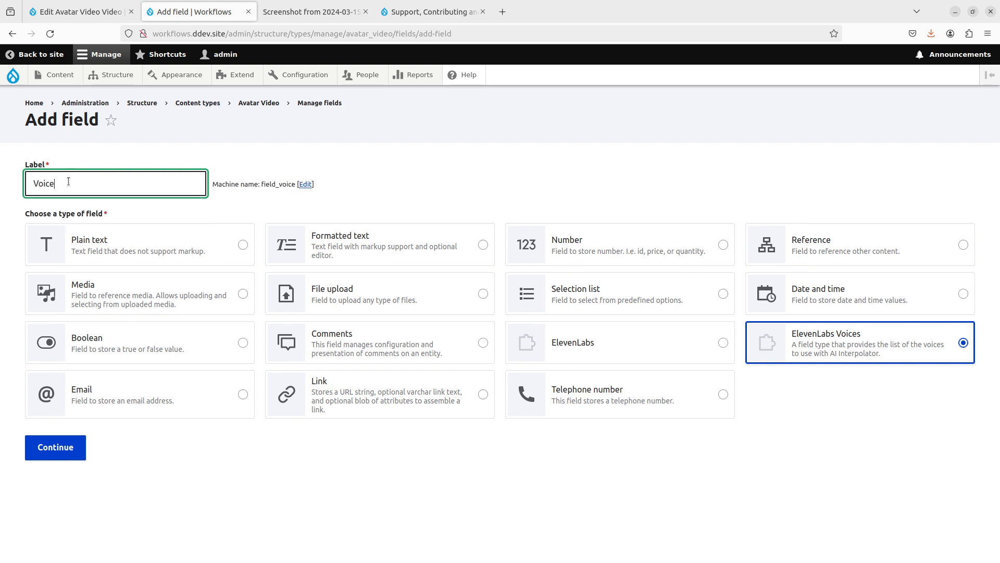
left_click(77, 444)
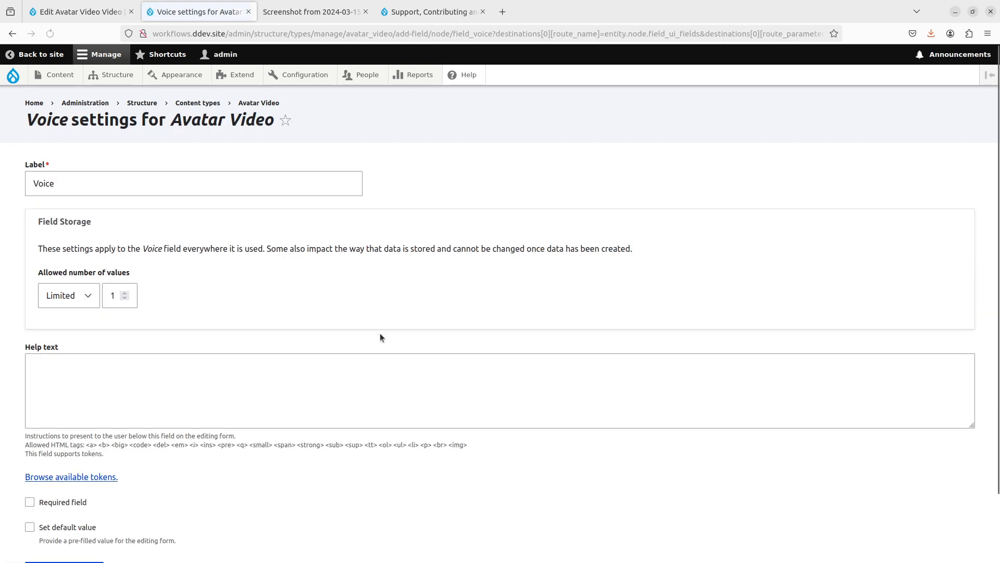
scroll(275, 394, "down", 3)
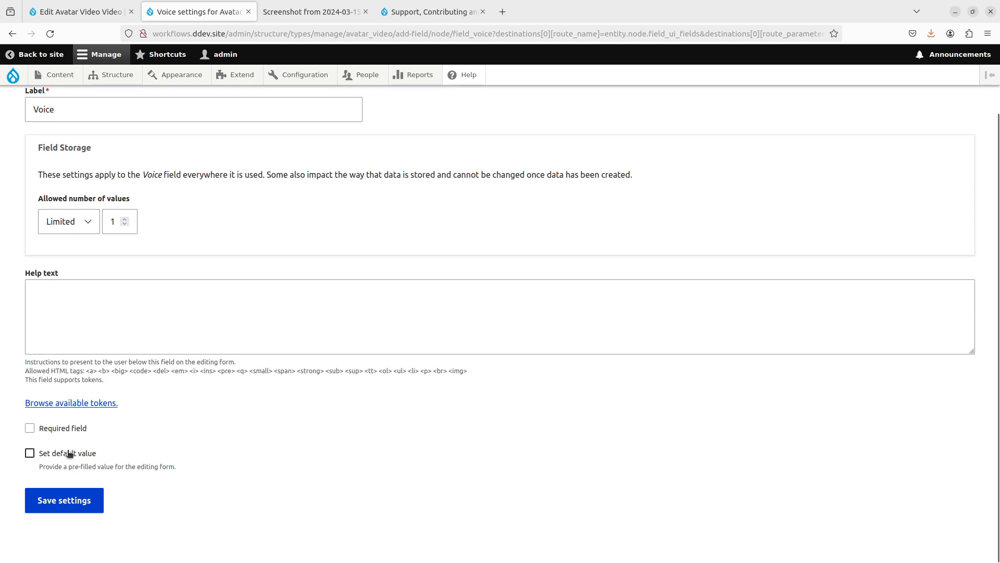
left_click(60, 493)
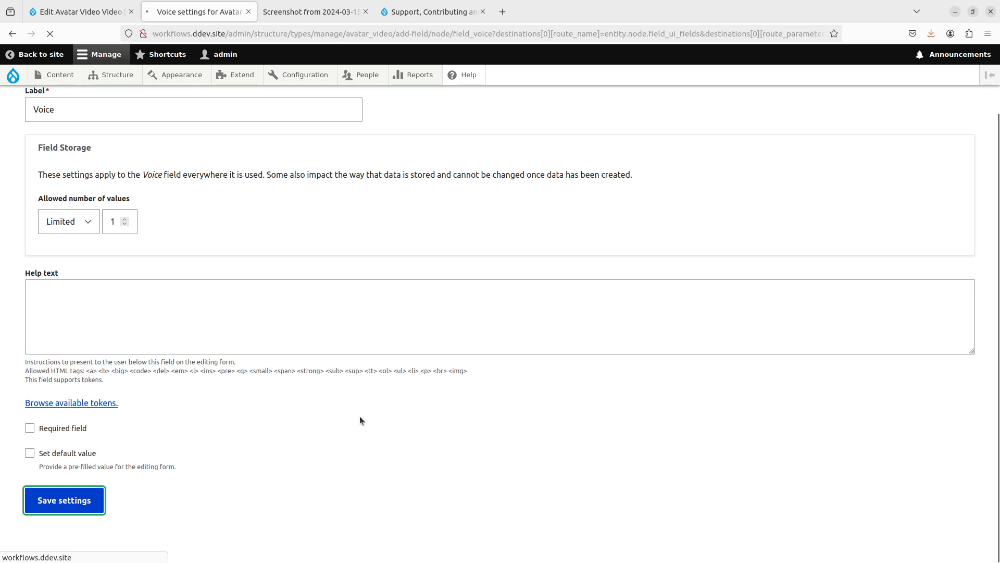
- Make the Voice field required and save its settings
scroll(359, 416, "down", 3)
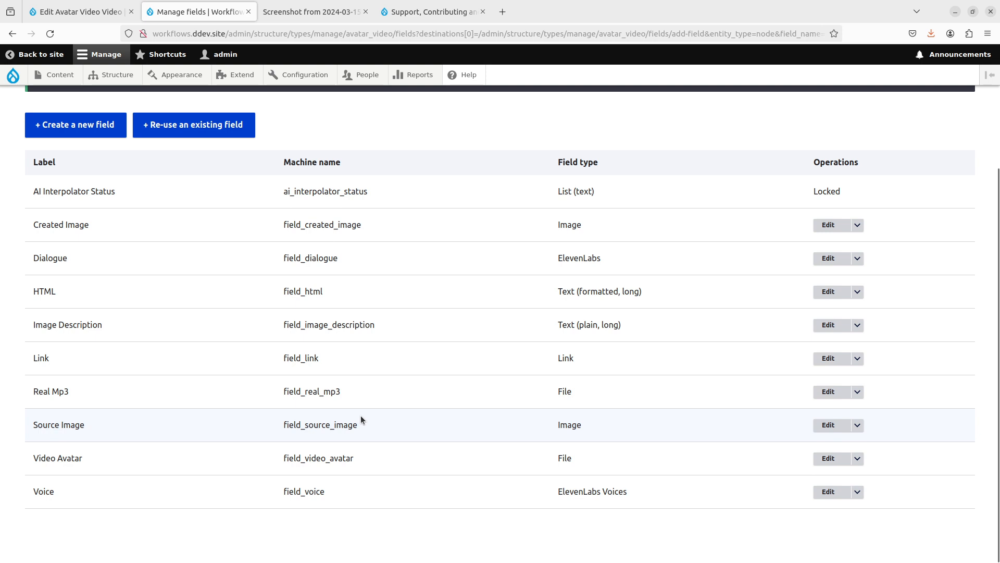
scroll(210, 171, "up", 2)
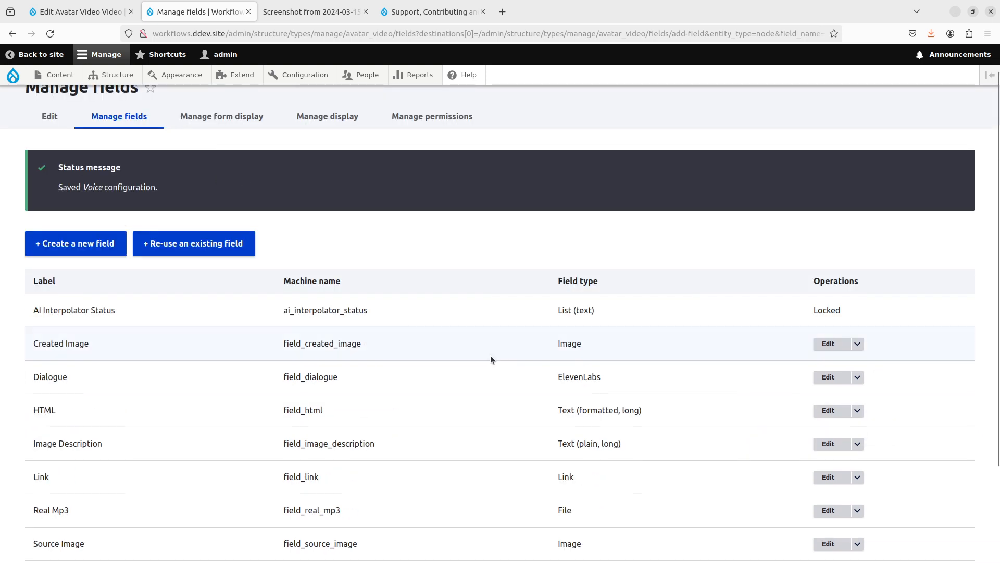
scroll(521, 412, "down", 2)
left_click(826, 493)
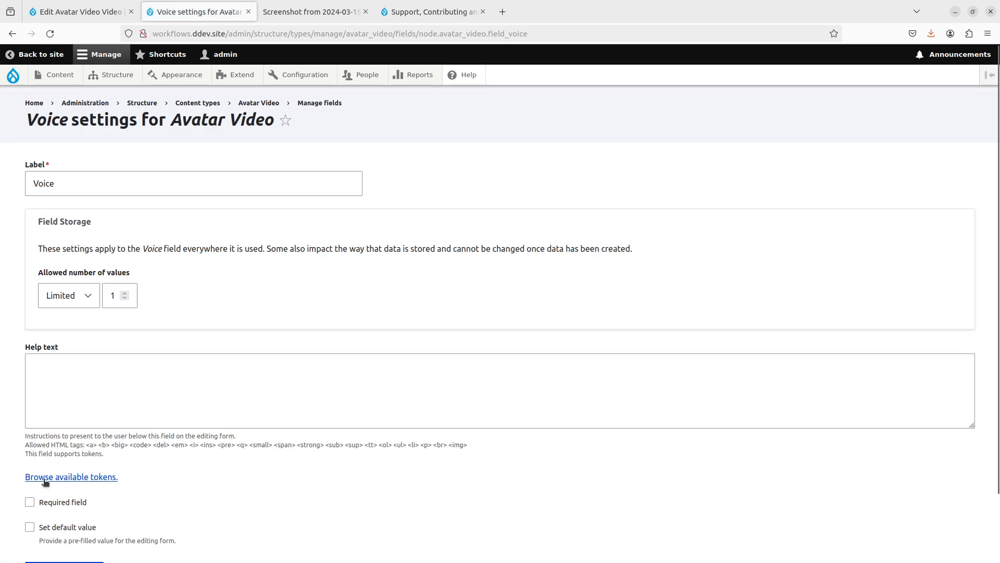
left_click(51, 505)
scroll(76, 486, "down", 2)
left_click(74, 499)
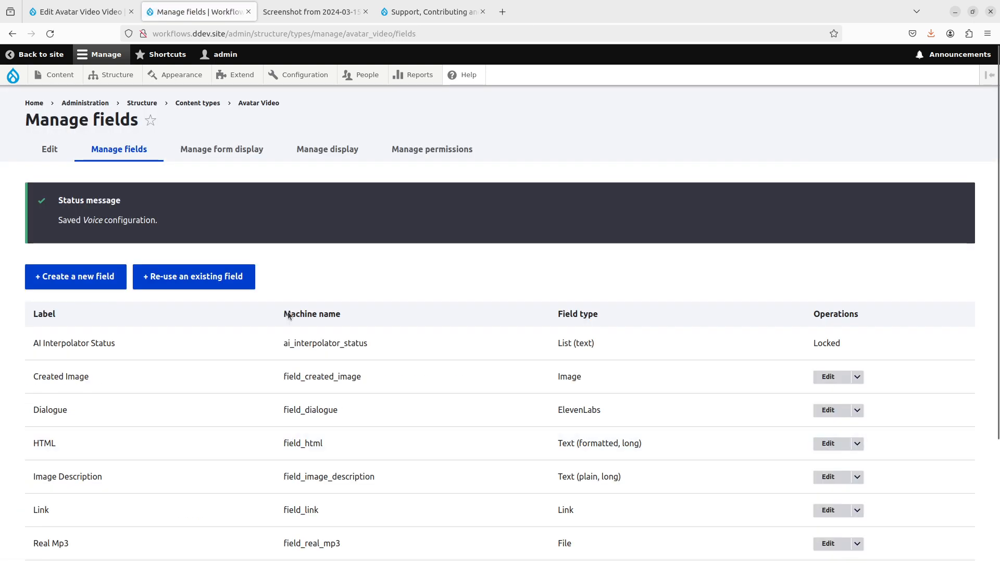
scroll(372, 400, "down", 2)
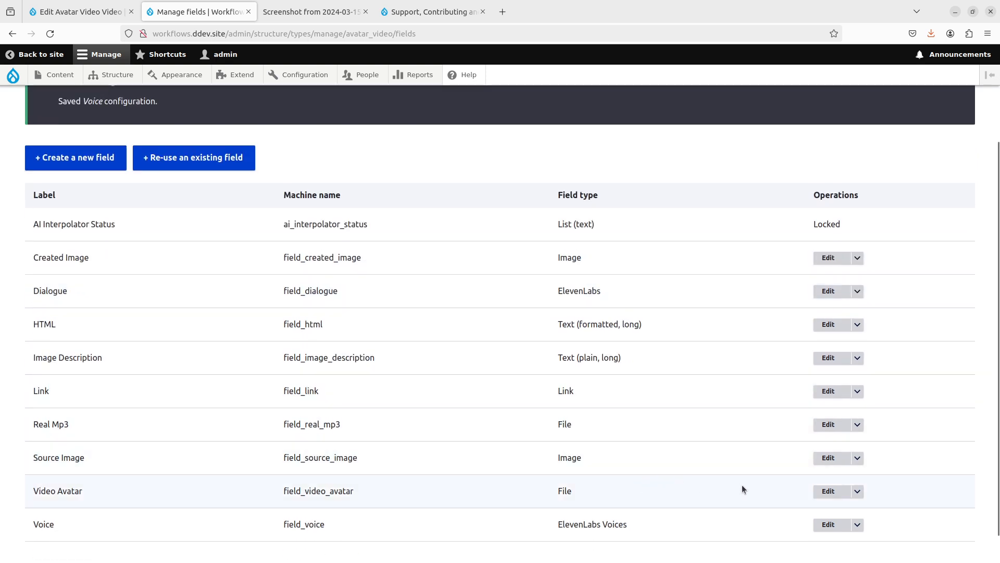
- Switch the Dialogue field to Advanced Mode (Token) and paste the rhyming monologue prompt
left_click(828, 290)
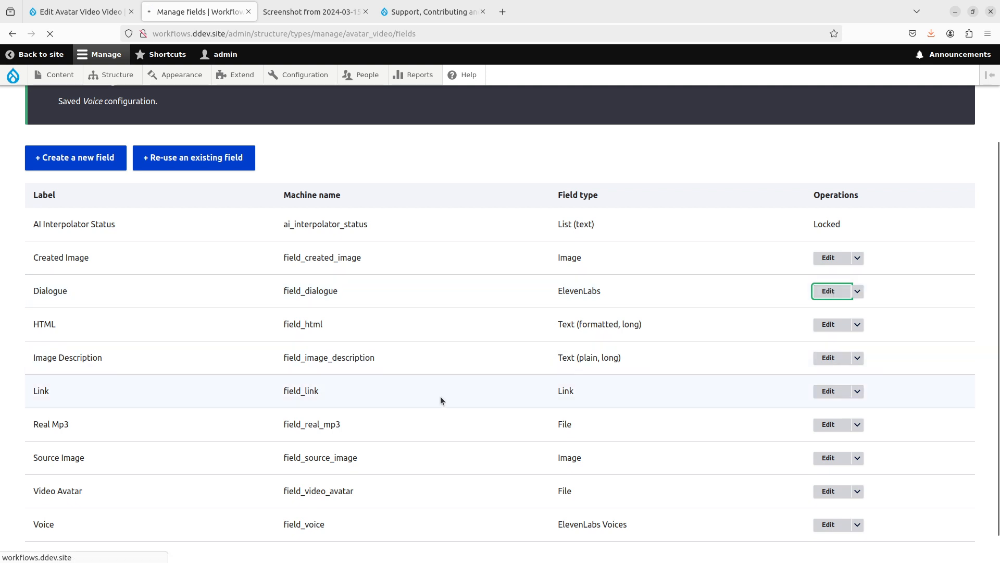
scroll(312, 416, "down", 15)
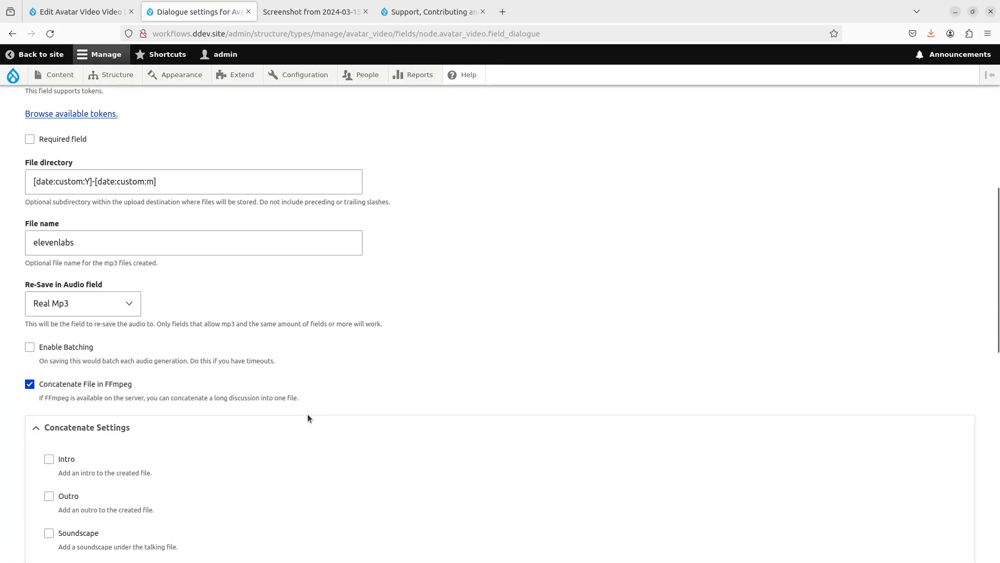
scroll(305, 411, "down", 3)
left_click(196, 383)
key("ctrl+a")
key("ctrl+v")
left_click(151, 198)
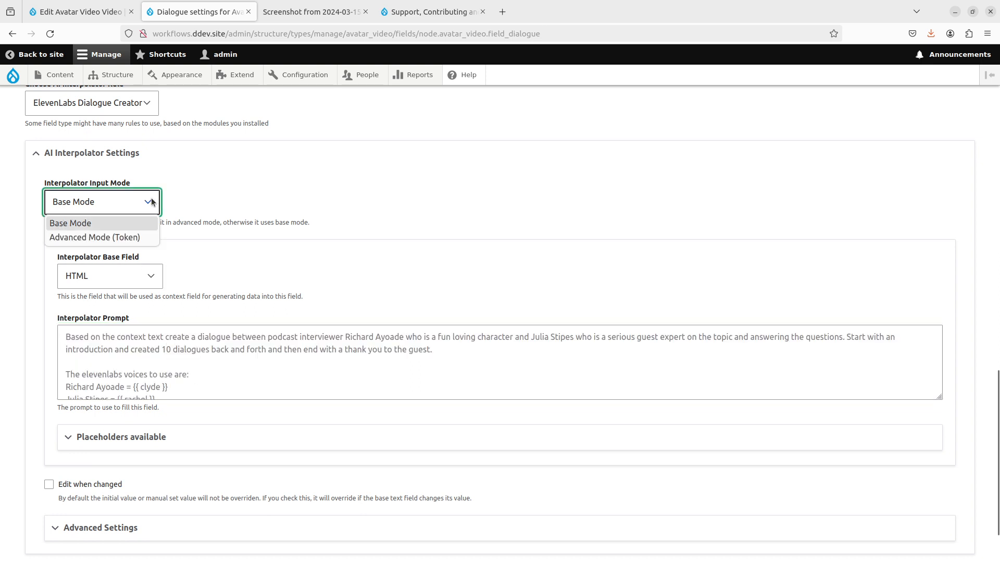
left_click(130, 238)
left_click(183, 316)
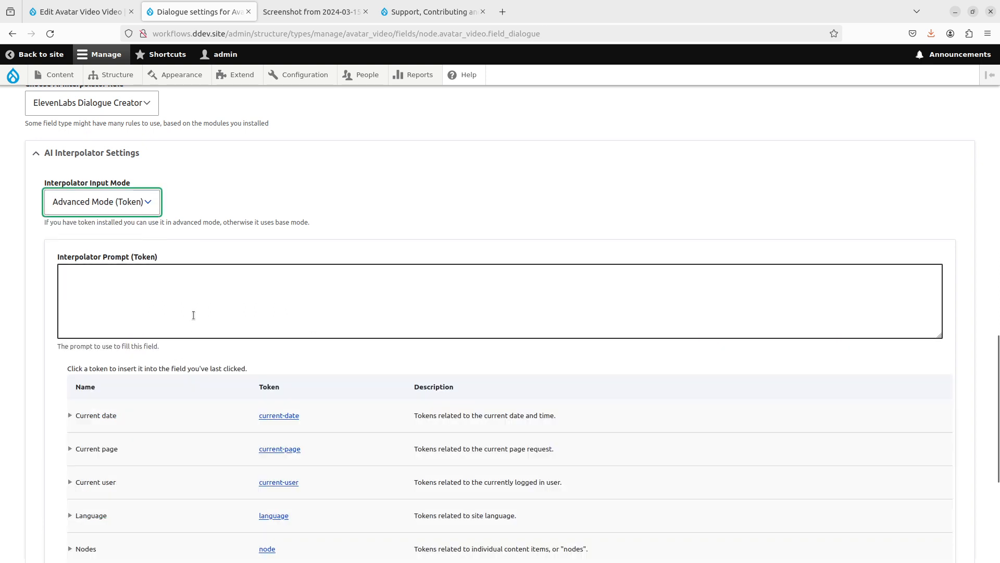
key("ctrl+v")
left_click_drag(184, 316, 65, 314)
key("BackSpace")
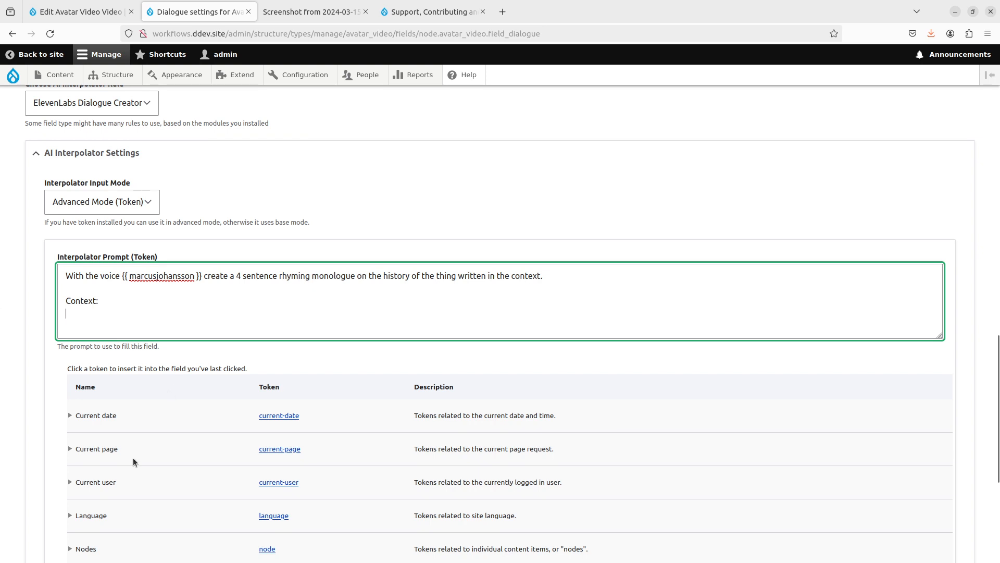
- Insert the [node:field_html:value] token after 'Context:' in the Dialogue prompt
scroll(133, 457, "down", 3)
scroll(104, 364, "down", 1)
left_click(70, 323)
scroll(108, 373, "down", 5)
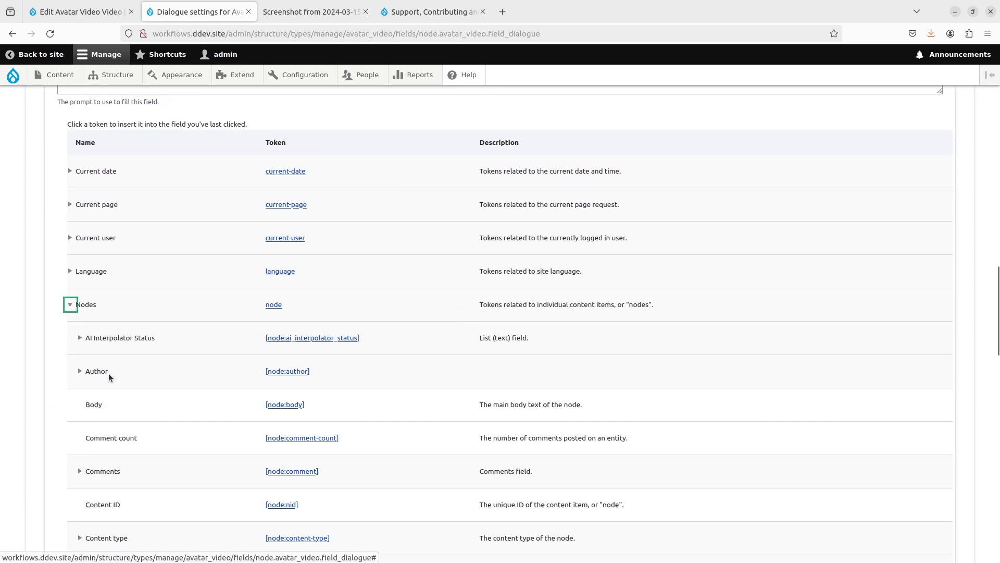
scroll(109, 379, "down", 4)
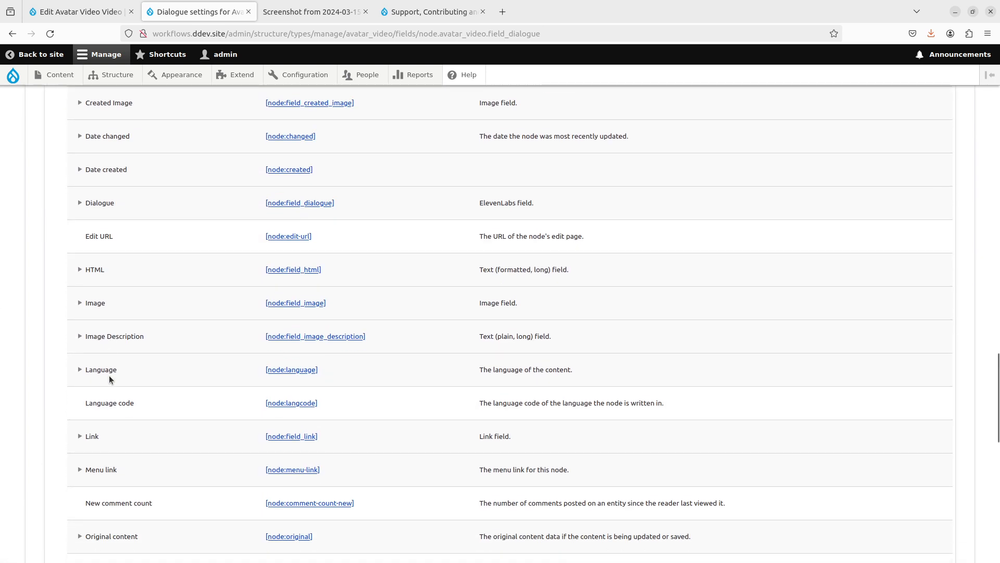
left_click(81, 269)
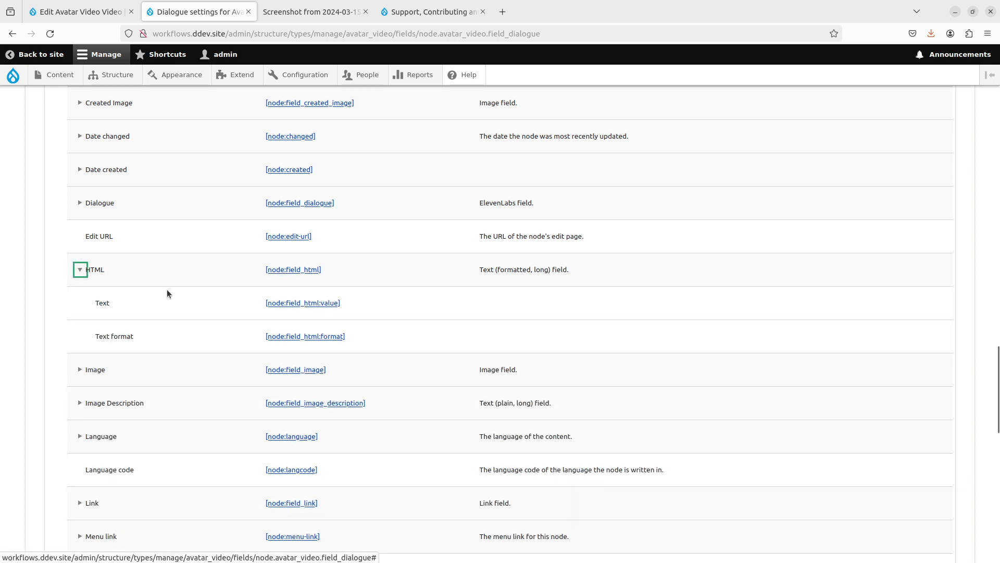
left_click(285, 303)
- Replace the hard-coded marcusjohansson voice with the [node:field_voice:value] token and save
scroll(188, 304, "up", 12)
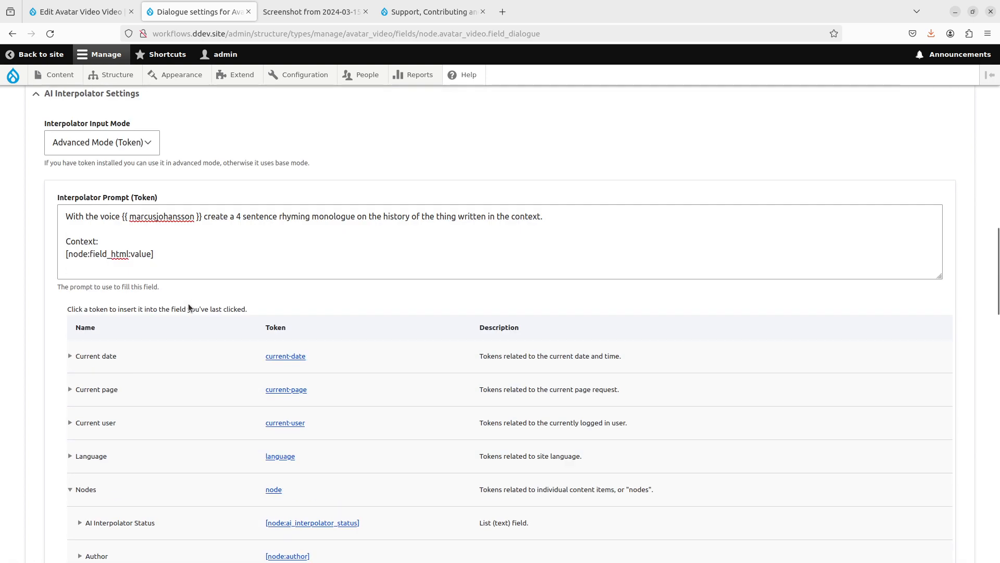
left_click_drag(204, 217, 120, 214)
key("BackSpace")
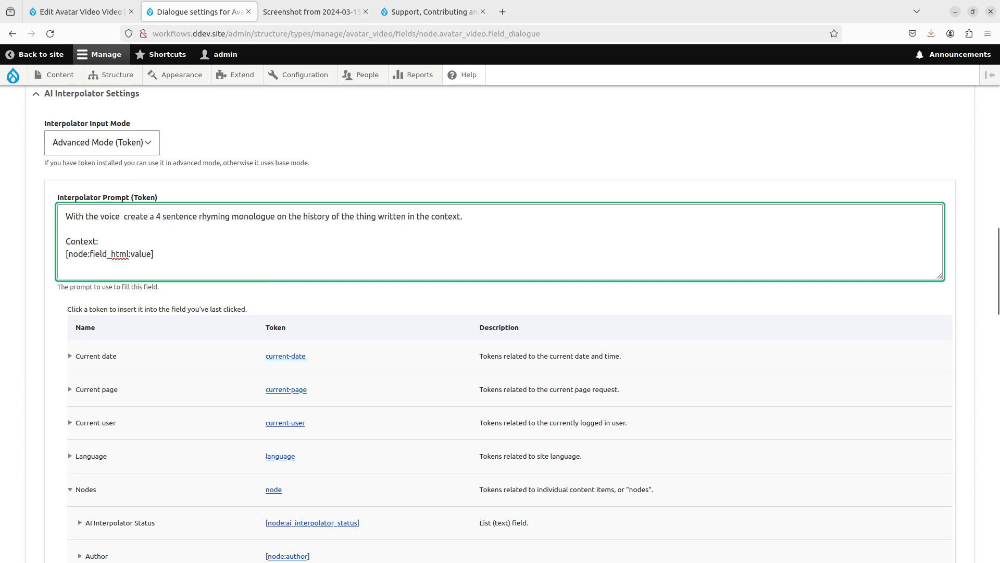
scroll(160, 378, "down", 20)
scroll(129, 407, "down", 2)
left_click(80, 465)
scroll(101, 456, "down", 2)
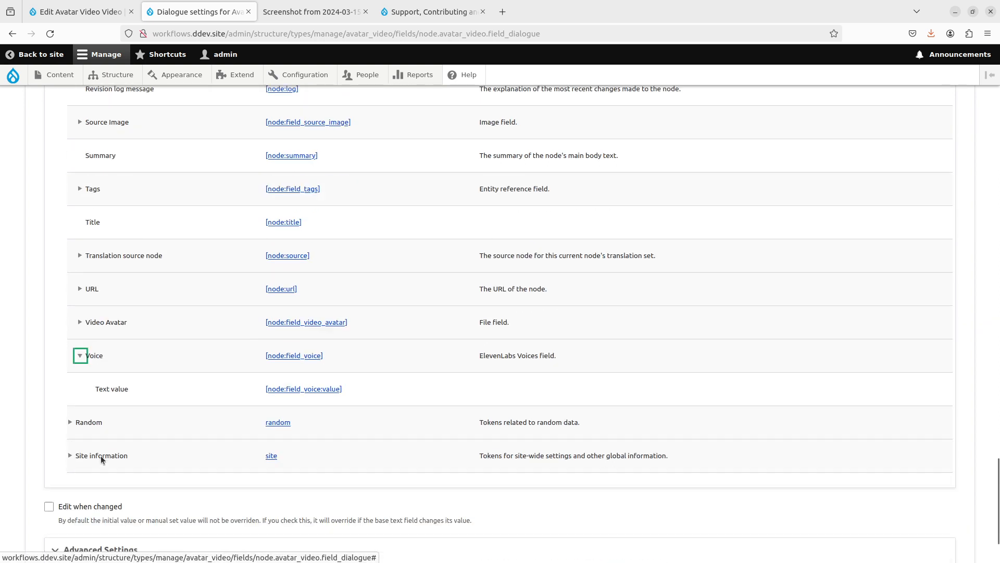
left_click(303, 382)
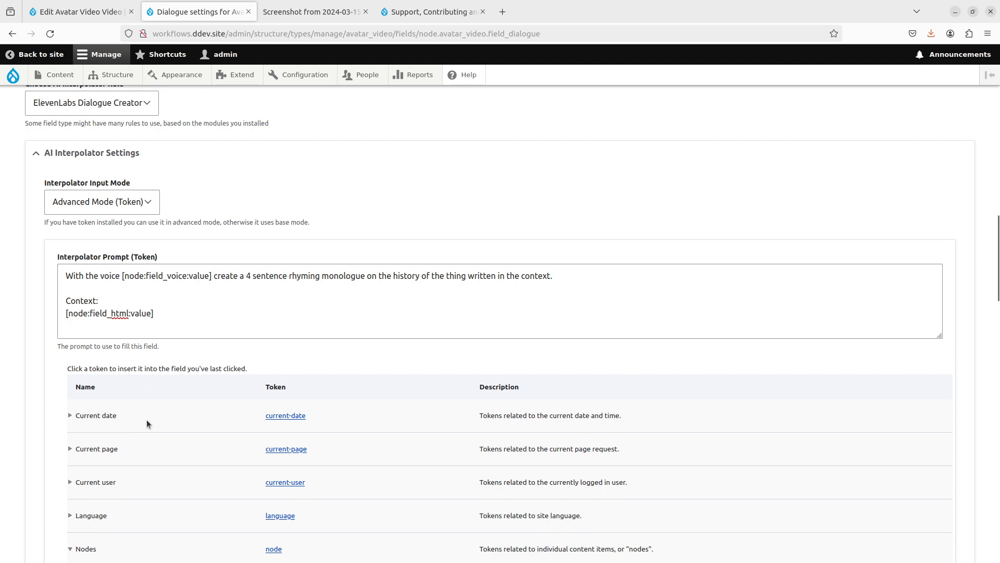
scroll(113, 430, "down", 20)
left_click(65, 487)
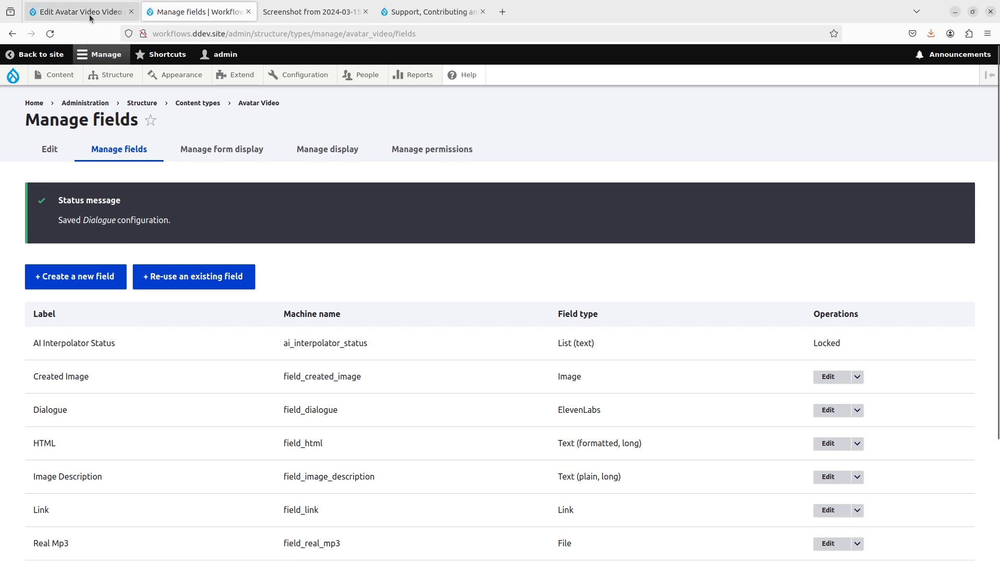
- In Manage form display, move Voice directly below Source Image and save
left_click(89, 14)
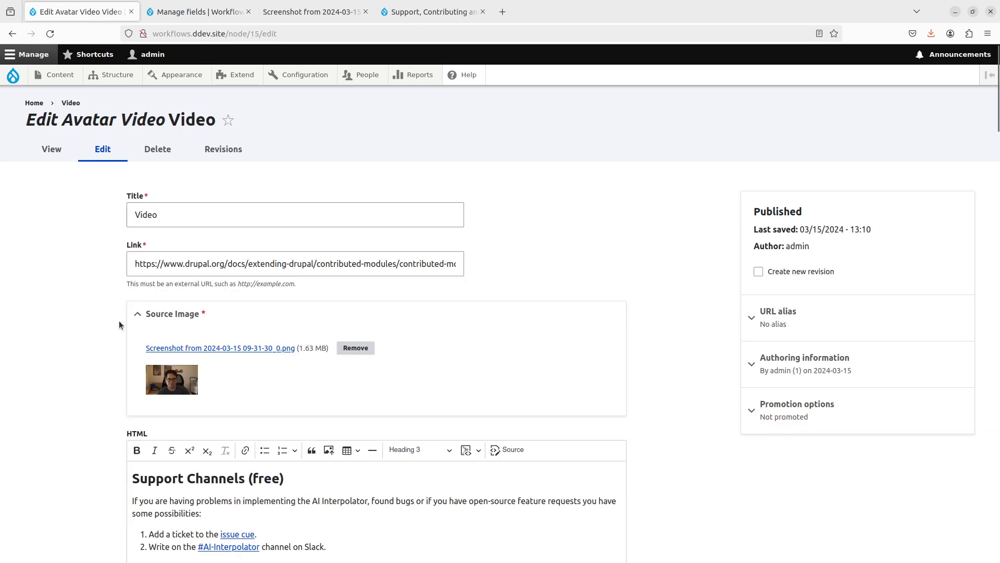
left_click(191, 12)
left_click(268, 155)
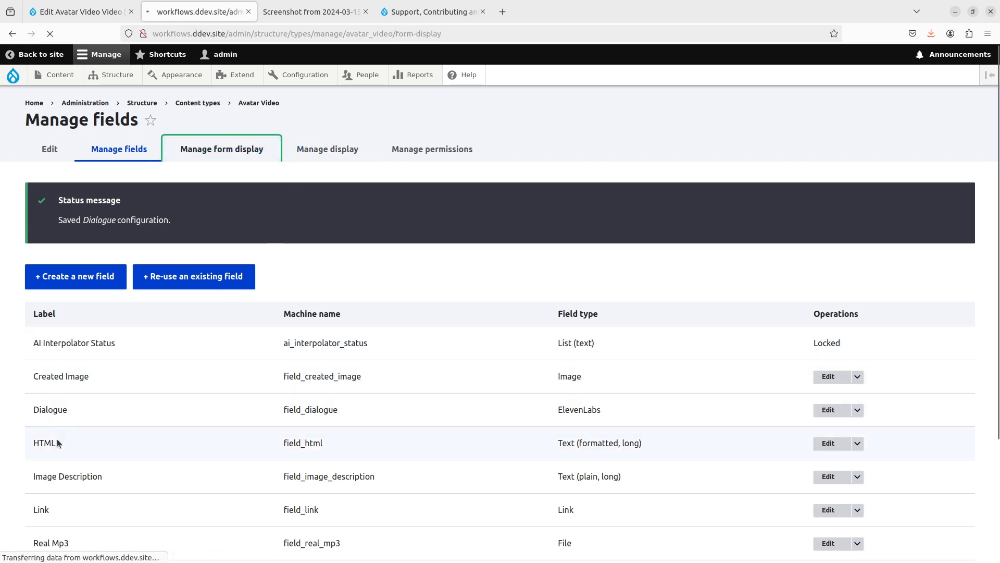
scroll(120, 457, "down", 1)
scroll(58, 480, "down", 9)
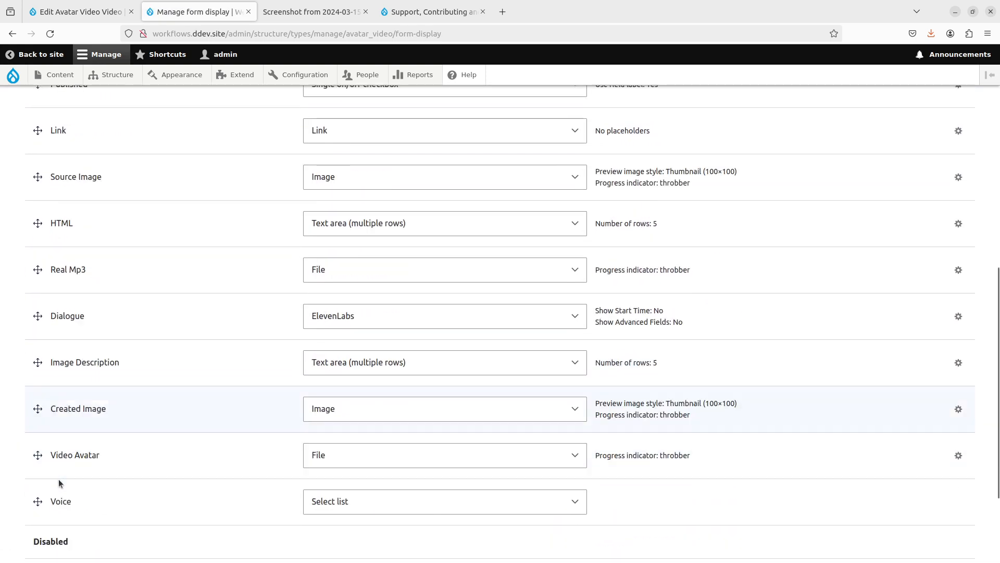
mouse_move(38, 433)
left_mouse_down()
mouse_move(42, 384)
mouse_move(40, 440)
left_mouse_up()
scroll(39, 431, "up", 10)
scroll(40, 416, "down", 5)
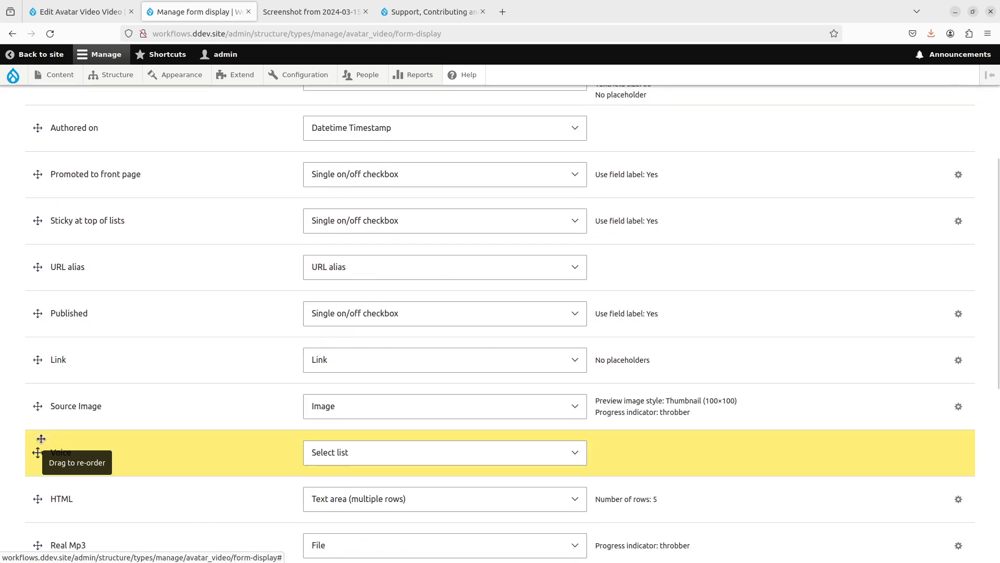
scroll(46, 468, "down", 8)
left_click(50, 492)
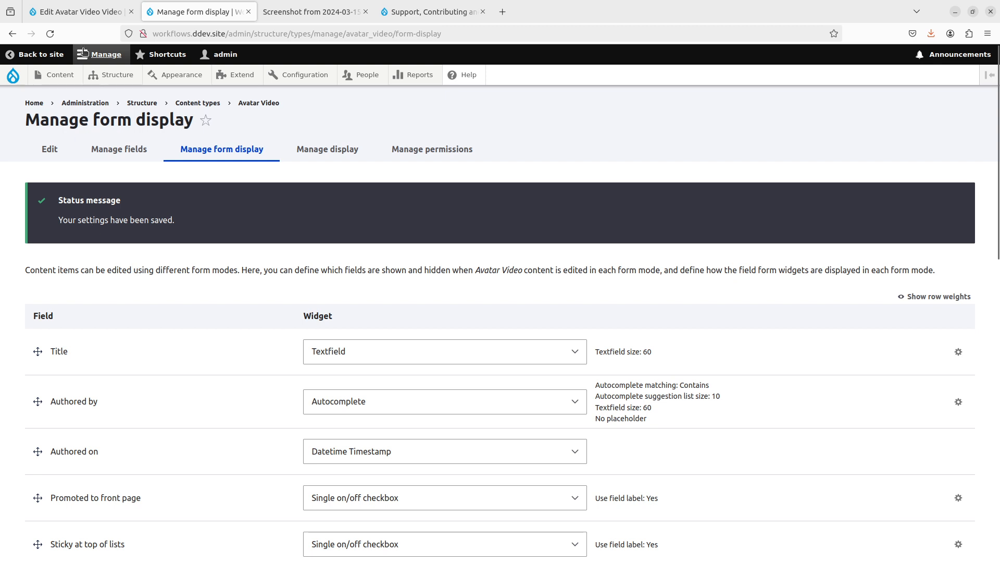
- Start a new Avatar Video titled 'Jackman', leaving Link empty for now
left_click(82, 14)
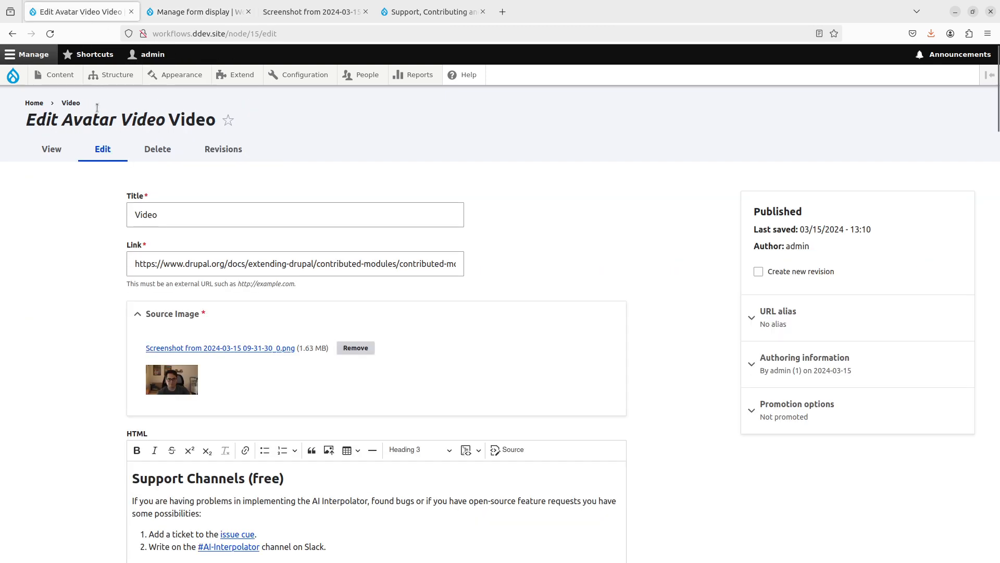
mouse_move(58, 75)
mouse_move(74, 95)
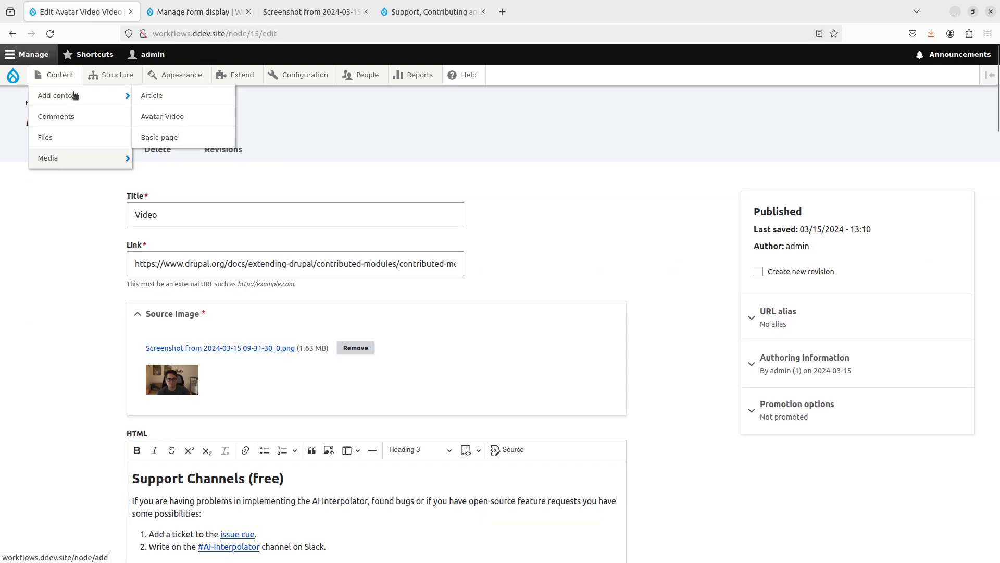
left_click(177, 116)
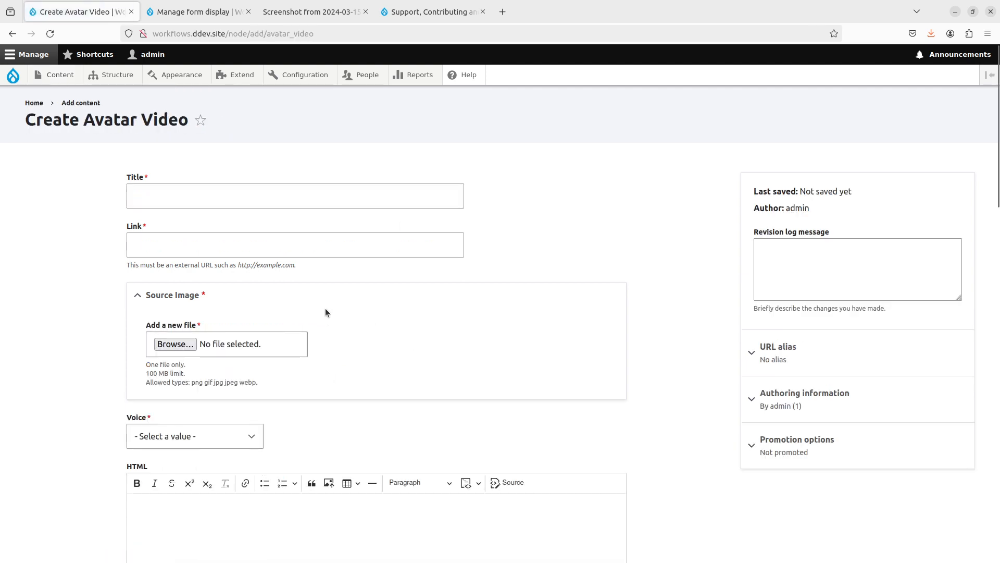
left_click(298, 201)
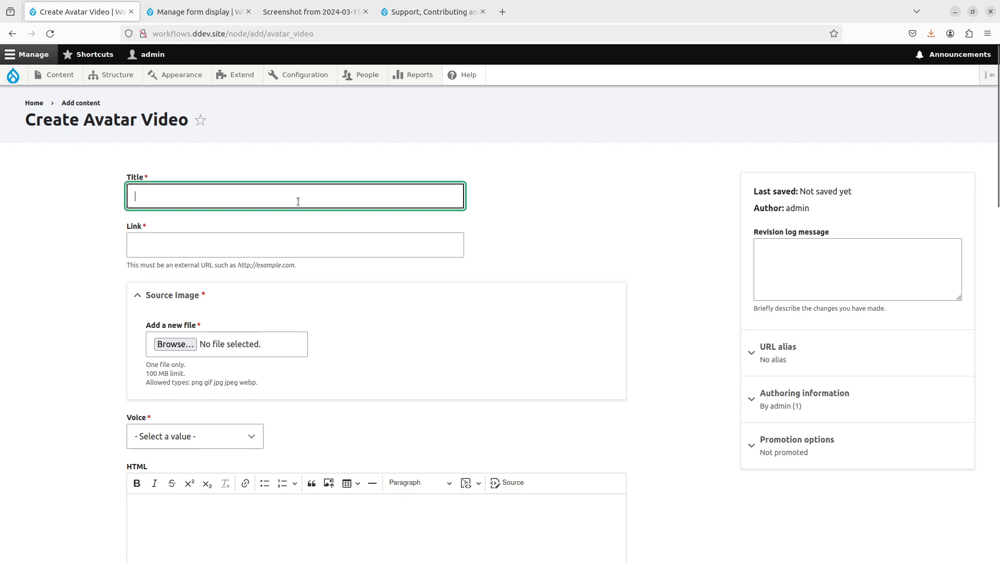
type("Jackman")
key("Tab")
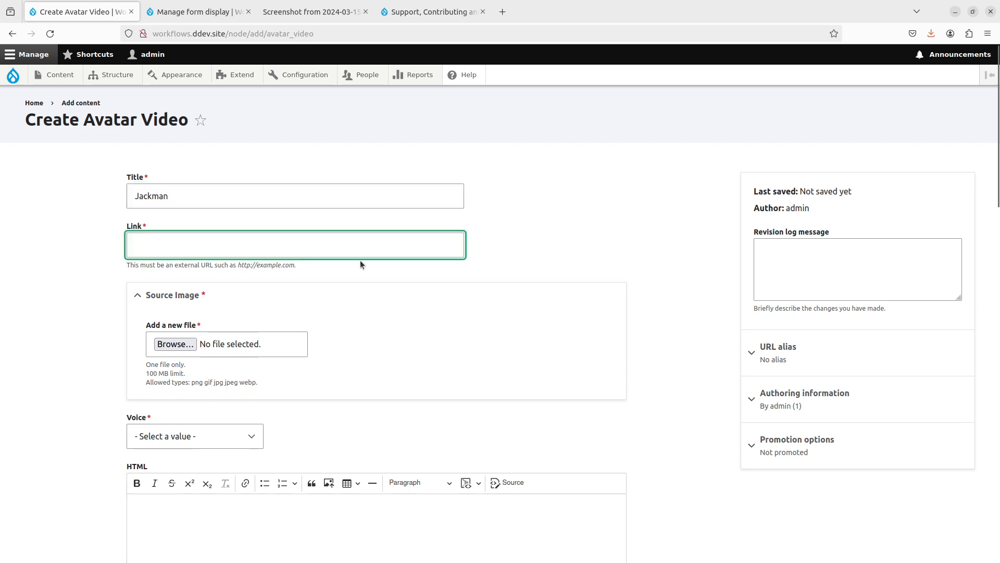
key("ctrl+t")
- Search Google for 'angular history' and glance at The History of Angular article
type("angular history")
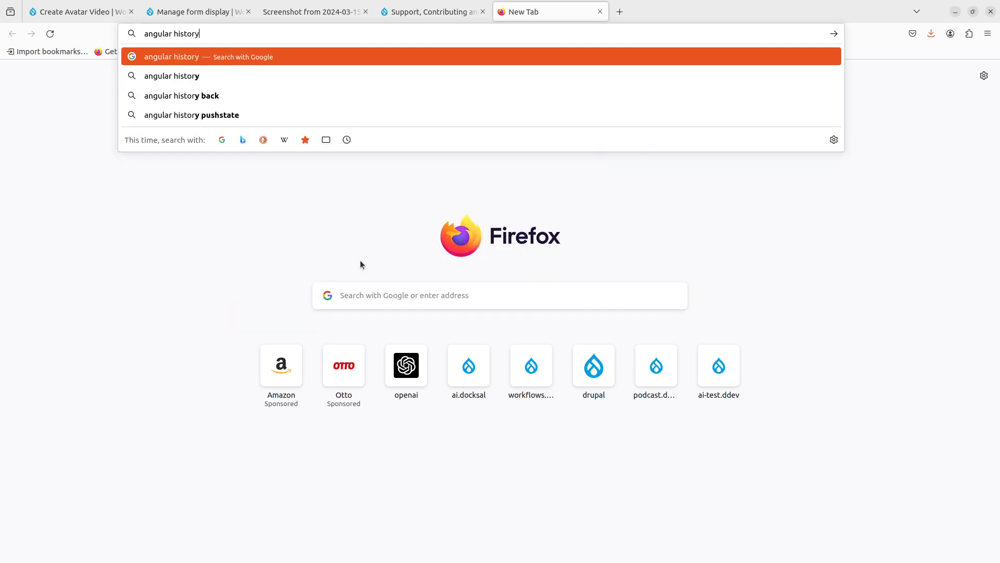
key("Return")
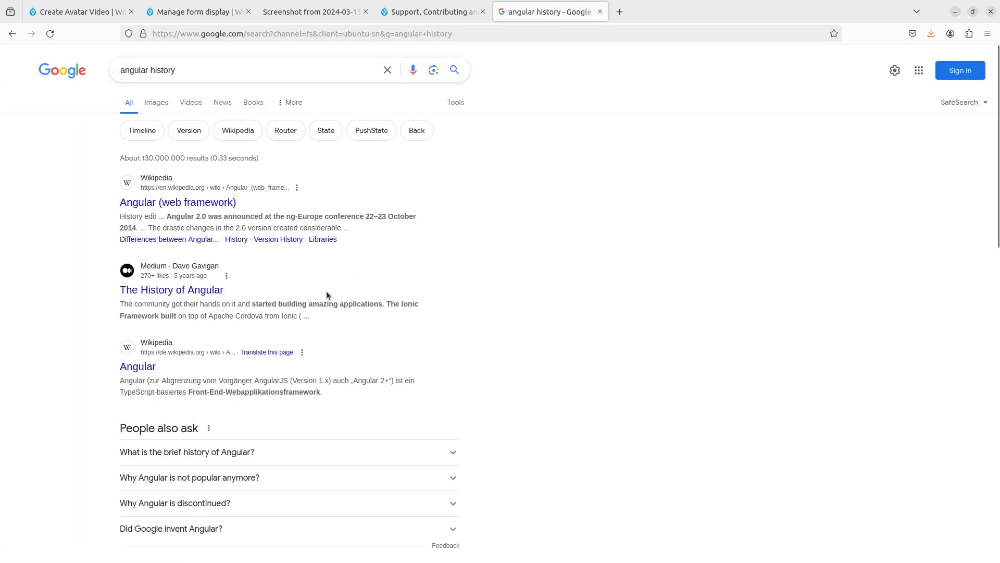
left_click(201, 293)
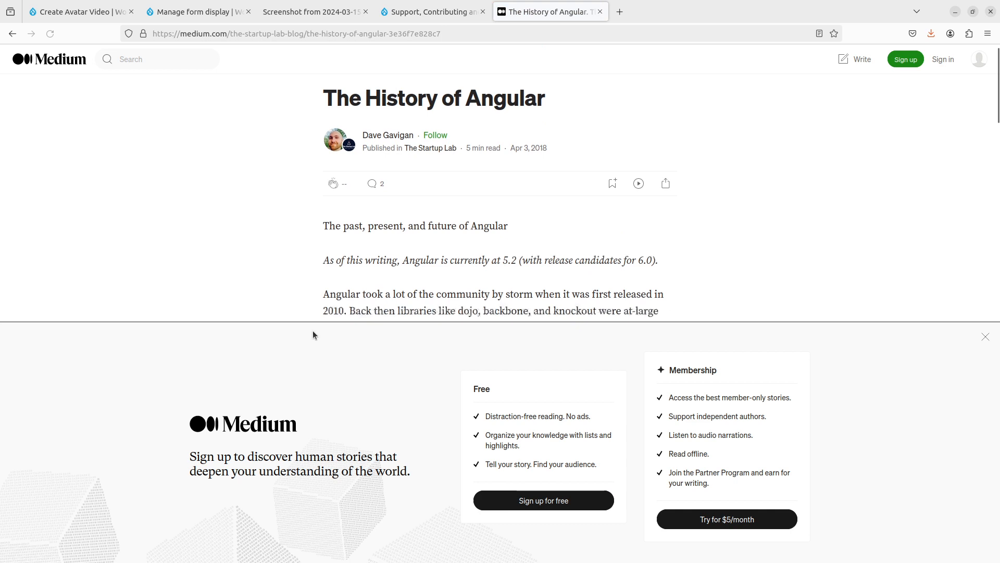
scroll(578, 399, "down", 3)
key("alt+Left")
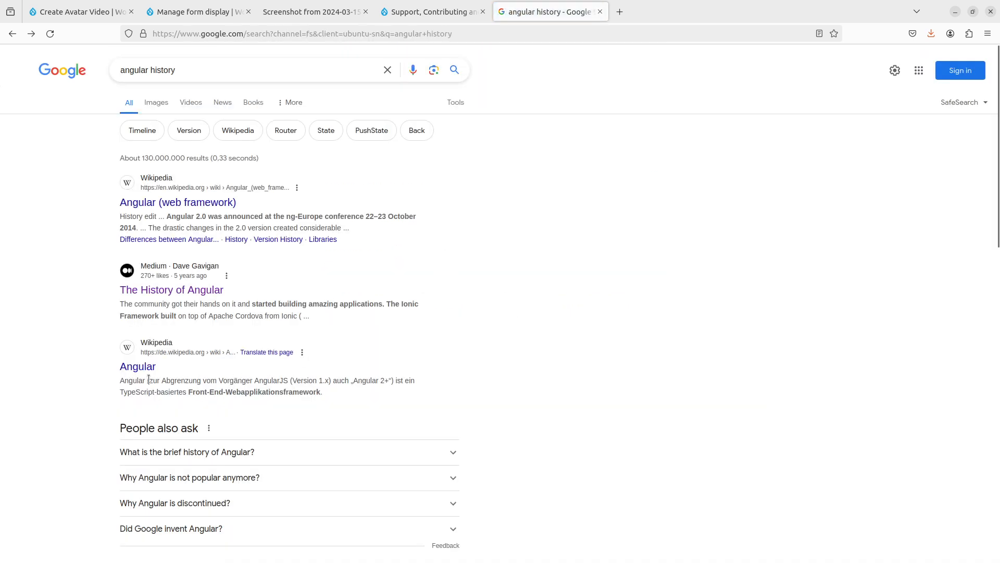
- Copy the Clarion Technologies Angular Framework article's URL and close that tab
scroll(117, 374, "down", 8)
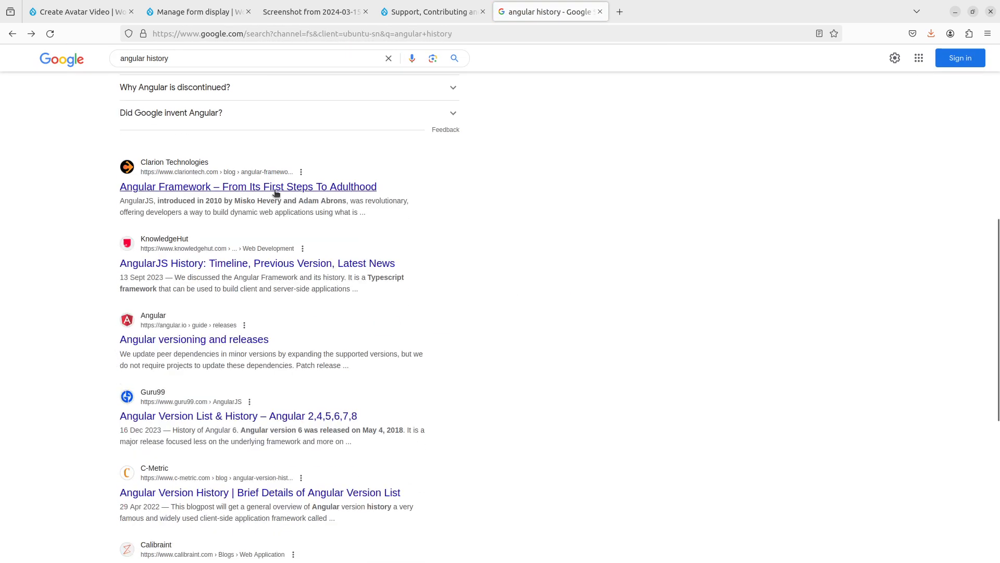
left_click(281, 192)
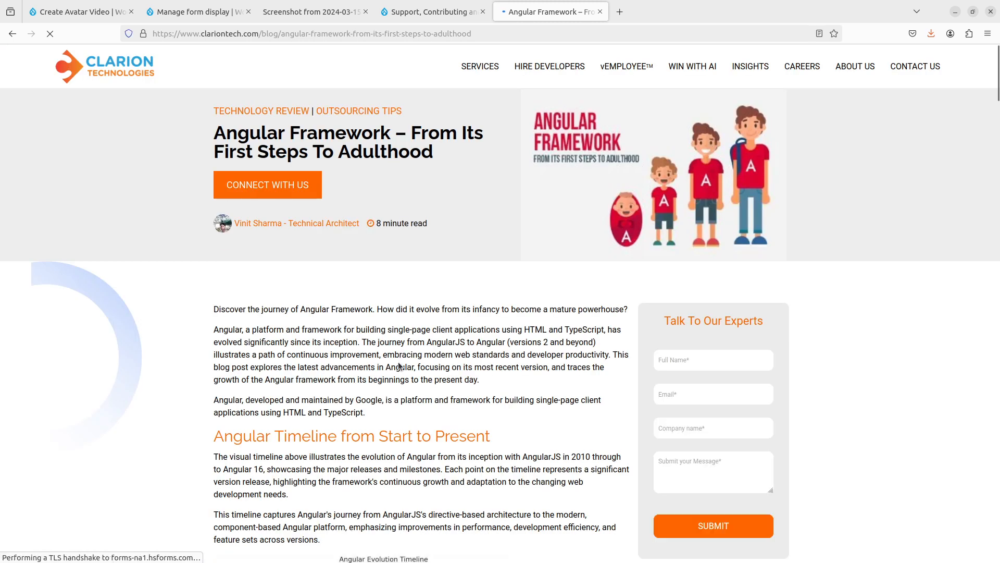
scroll(398, 361, "down", 5)
scroll(398, 361, "down", 15)
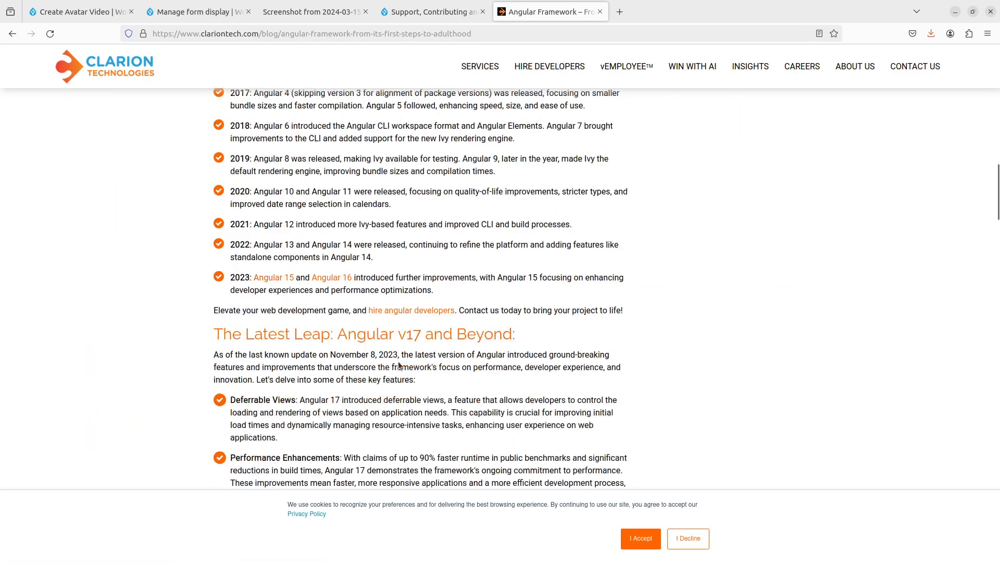
scroll(399, 364, "down", 10)
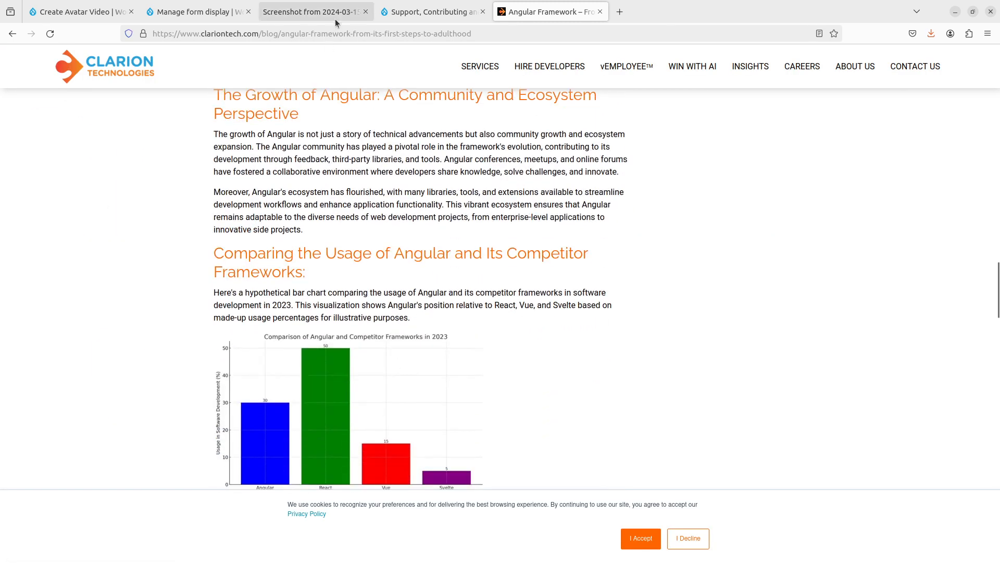
left_click(333, 32)
key("ctrl+c")
key("ctrl+w")
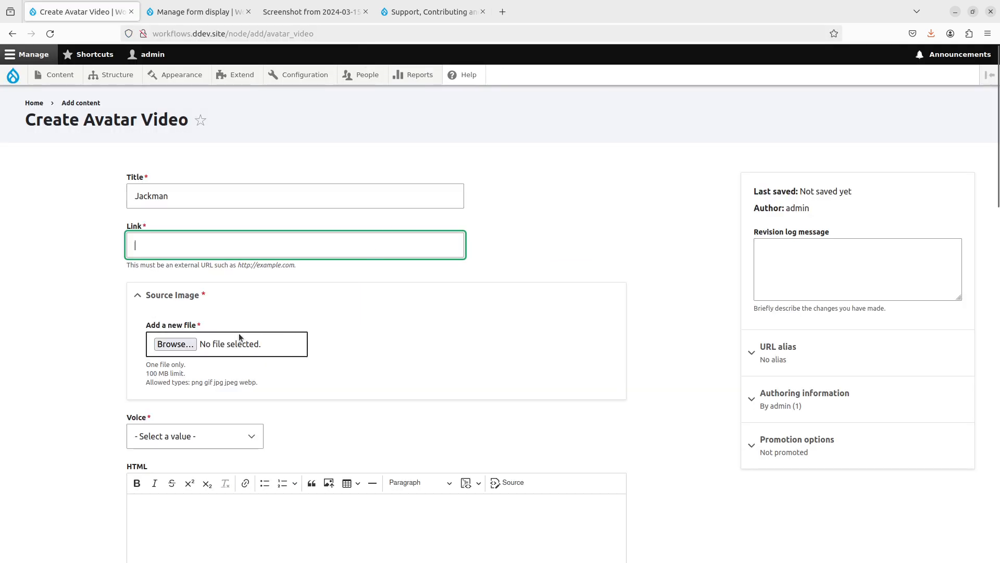
- Paste the article URL into Link and upload the GettyImages photo as source image
key("ctrl+v")
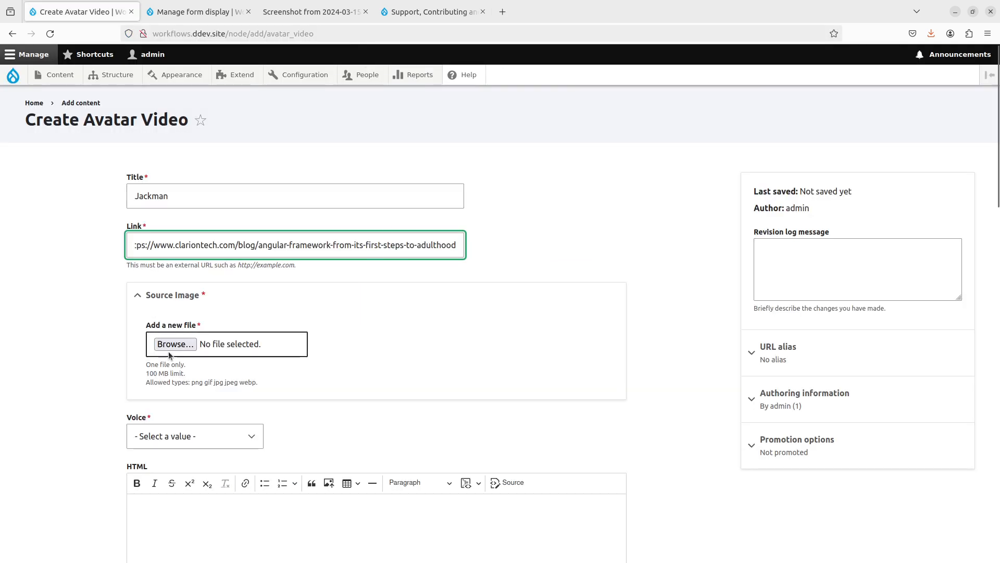
left_click(168, 351)
left_click(432, 230)
double_click(433, 230)
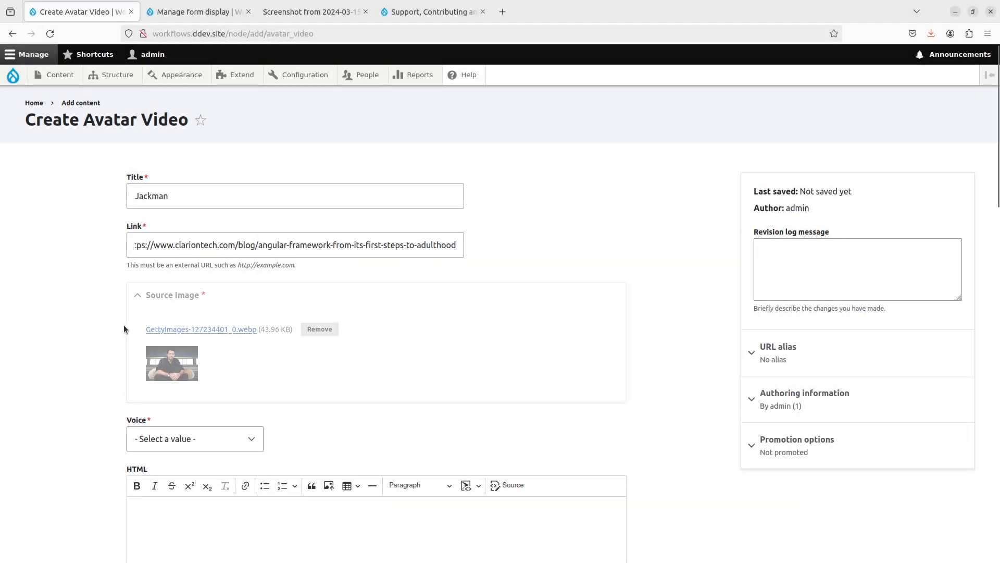
left_click(214, 330)
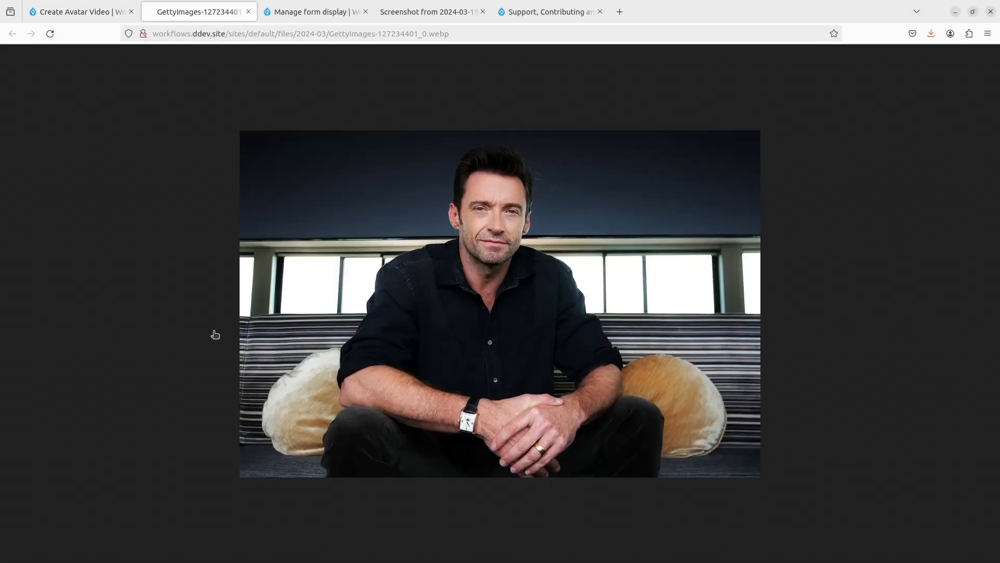
key("ctrl+w")
- Set Voice to ScottParker, then start loading podcast.workflows-of-ai.com in a new tab
scroll(160, 321, "down", 3)
left_click(235, 261)
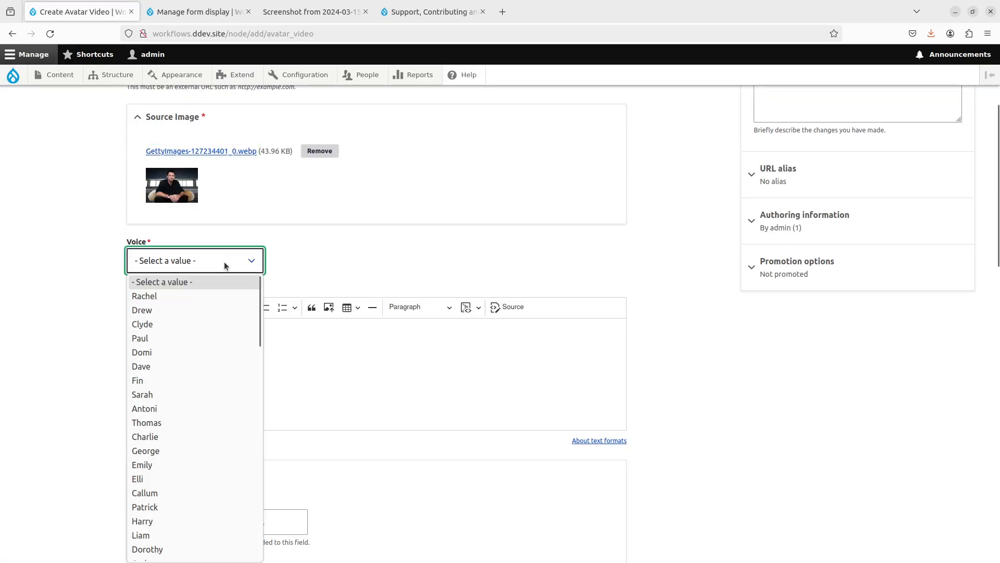
scroll(205, 388, "down", 20)
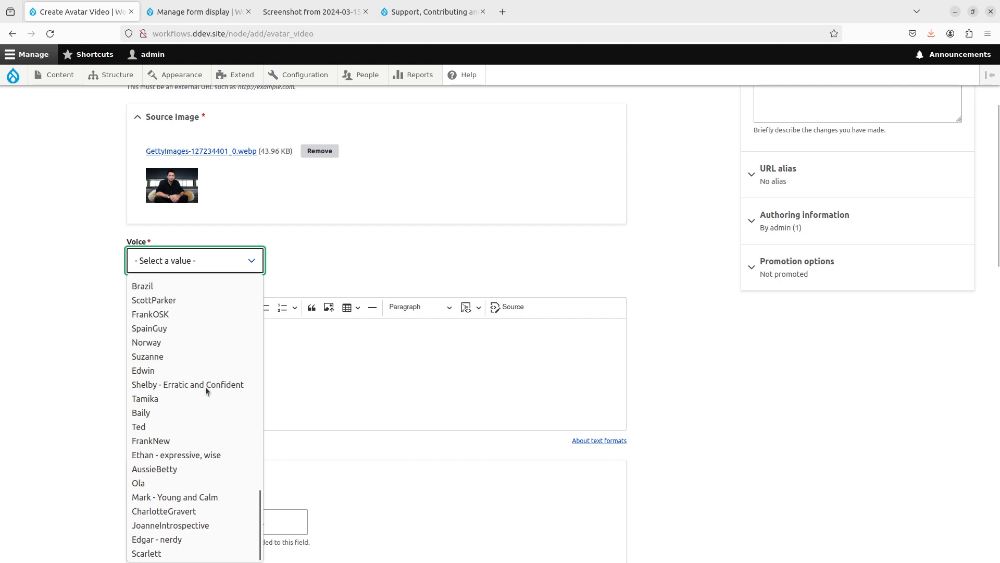
scroll(201, 405, "up", 2)
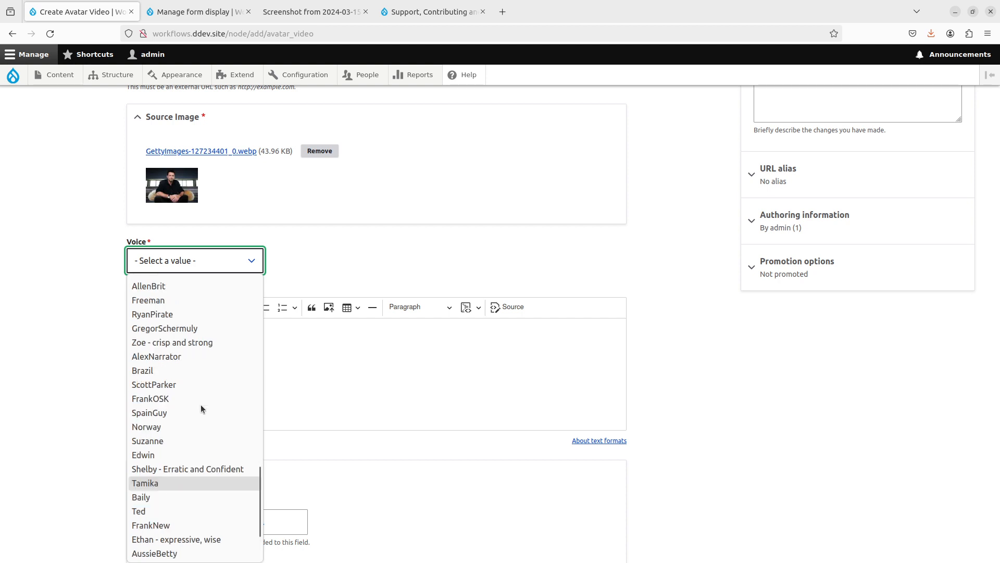
left_click(193, 384)
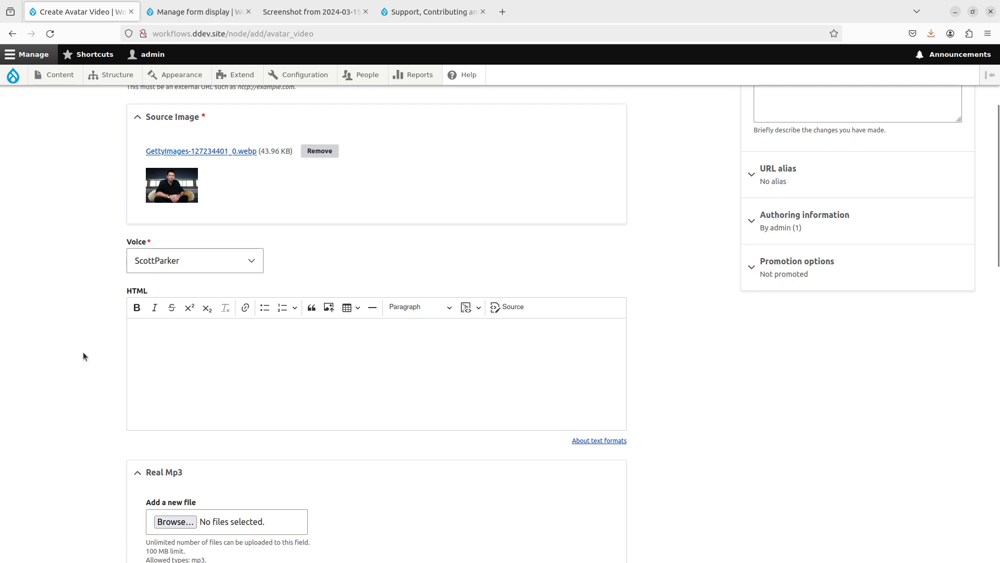
key("ctrl+t")
type("podcast.wo")
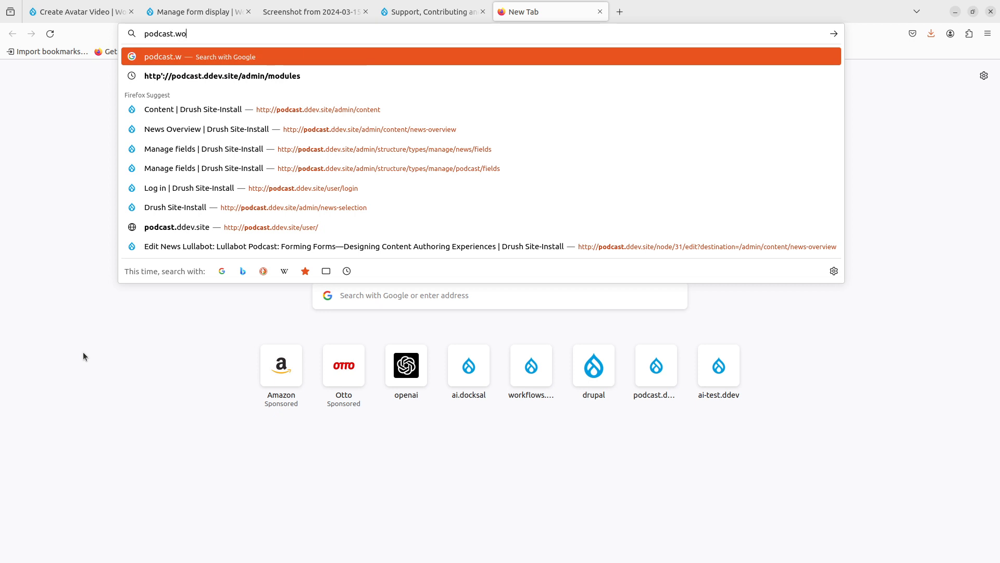
type("rk")
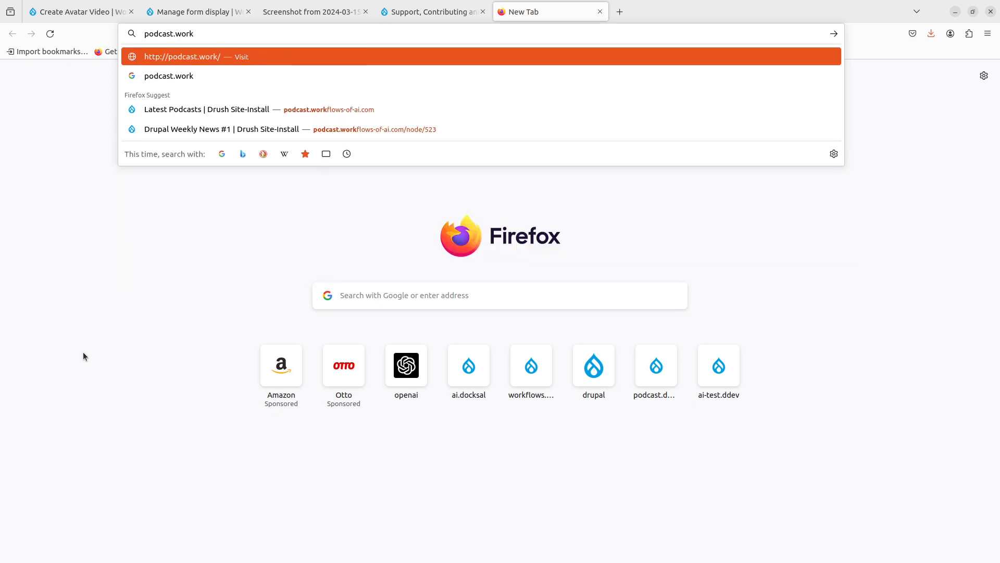
type("flows-of-")
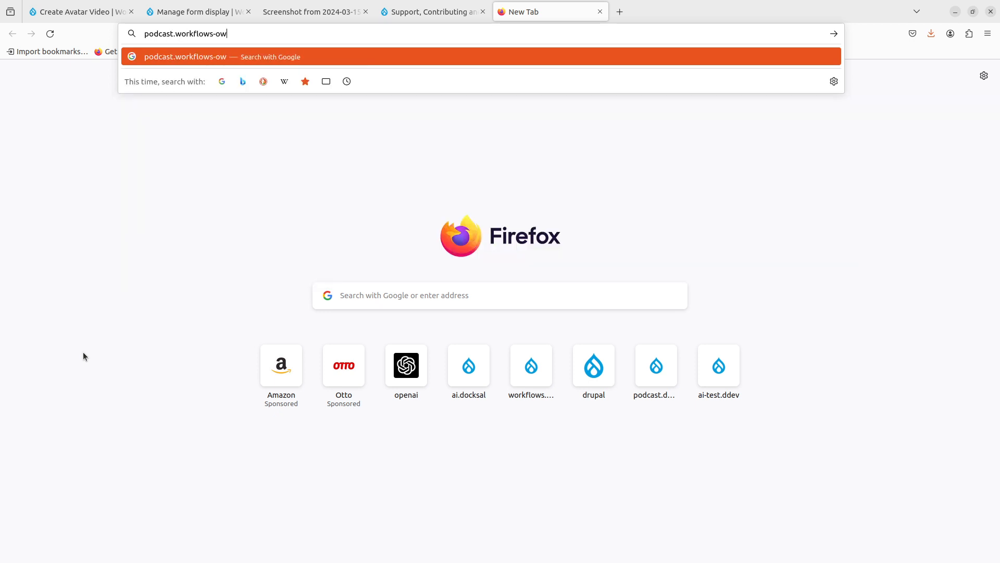
type("ai.com")
- Load podcast.workflows-of-ai.com to view its Latest Podcasts list, then close that tab
key("Return")
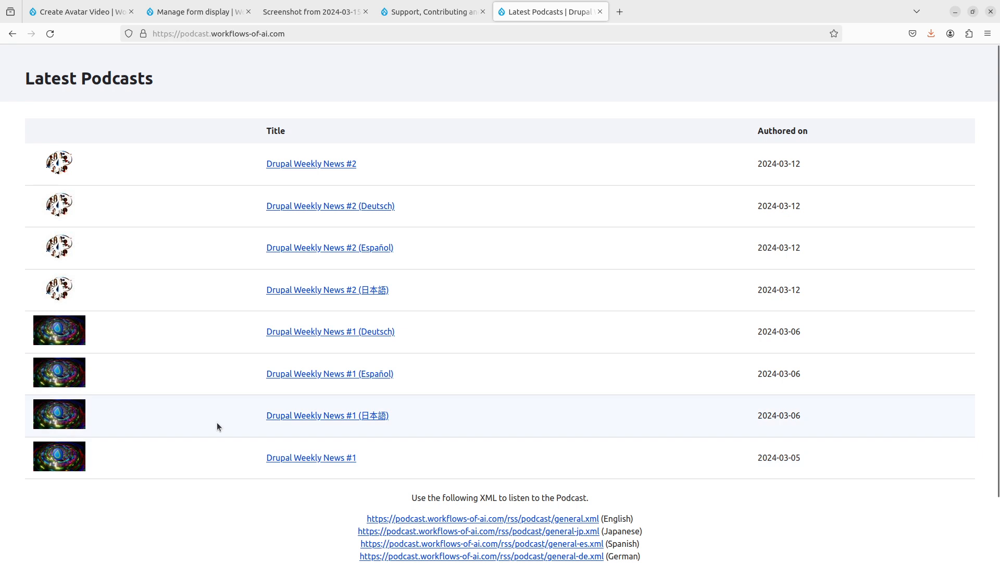
key("ctrl+w")
- Save the Jackman avatar video with ScottParker voice and Published checked
scroll(124, 366, "down", 3)
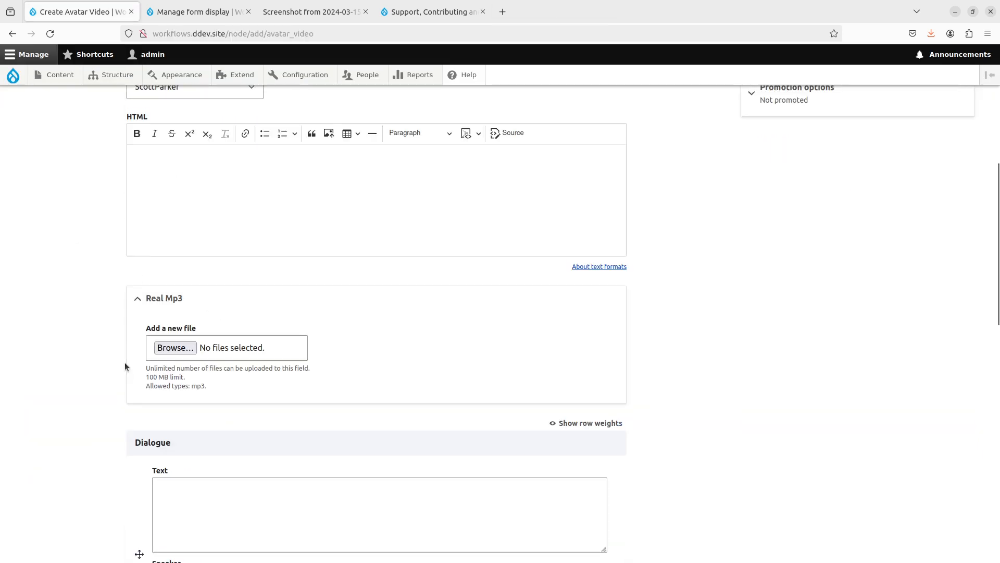
scroll(124, 364, "down", 10)
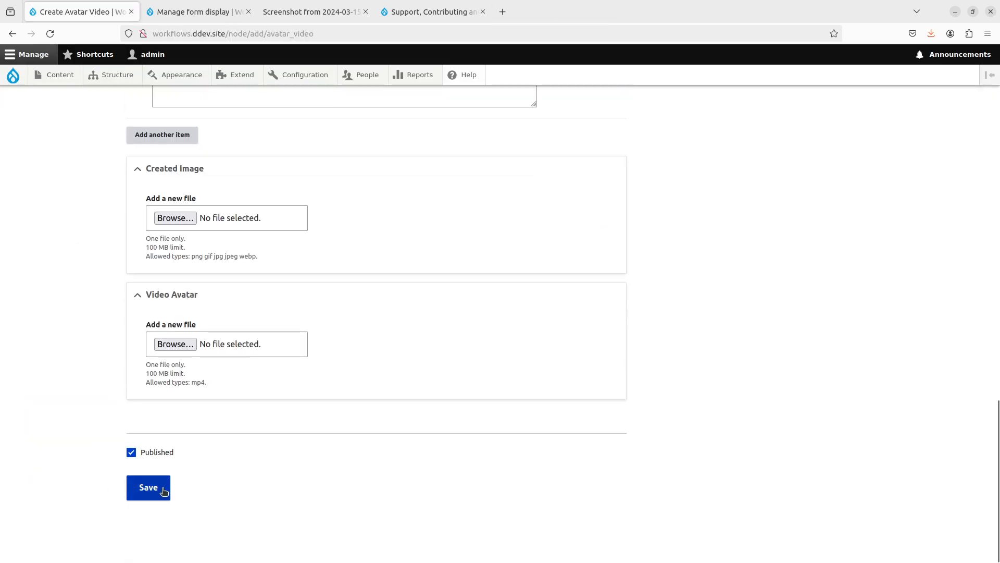
left_click(164, 492)
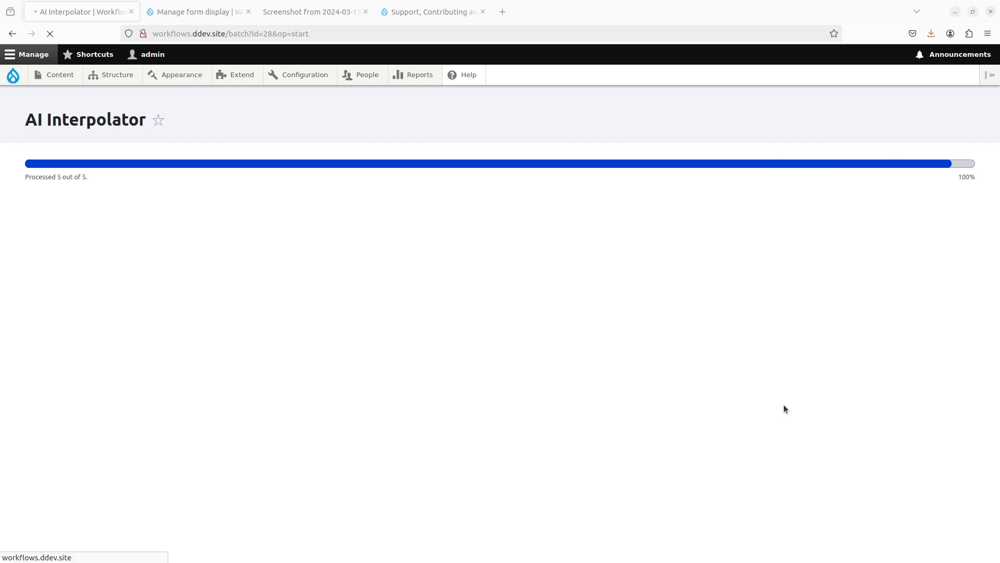
- Play the generated 0:20 D-iD avatar video on the Jackman page
scroll(756, 426, "down", 3)
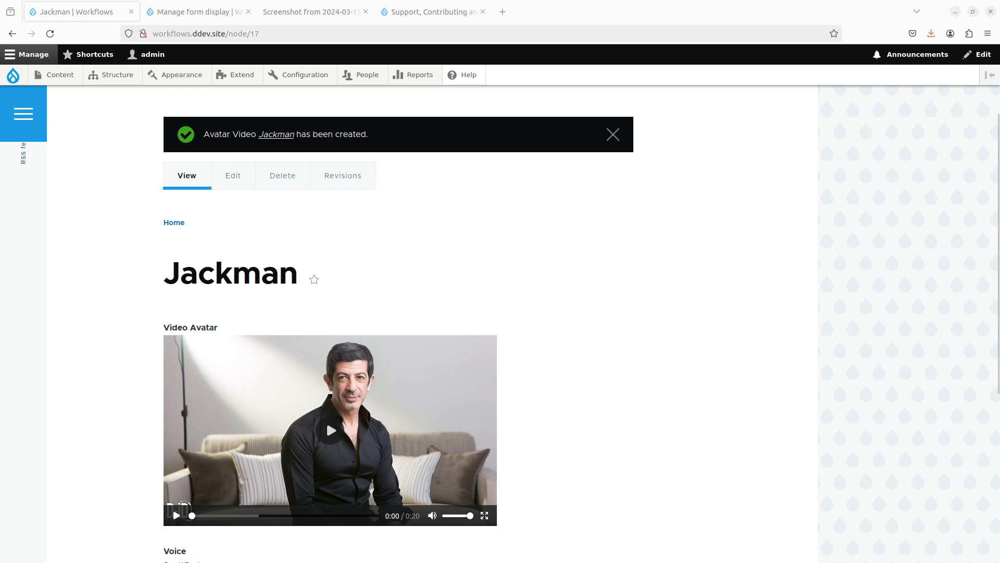
scroll(673, 367, "down", 4)
scroll(673, 369, "up", 2)
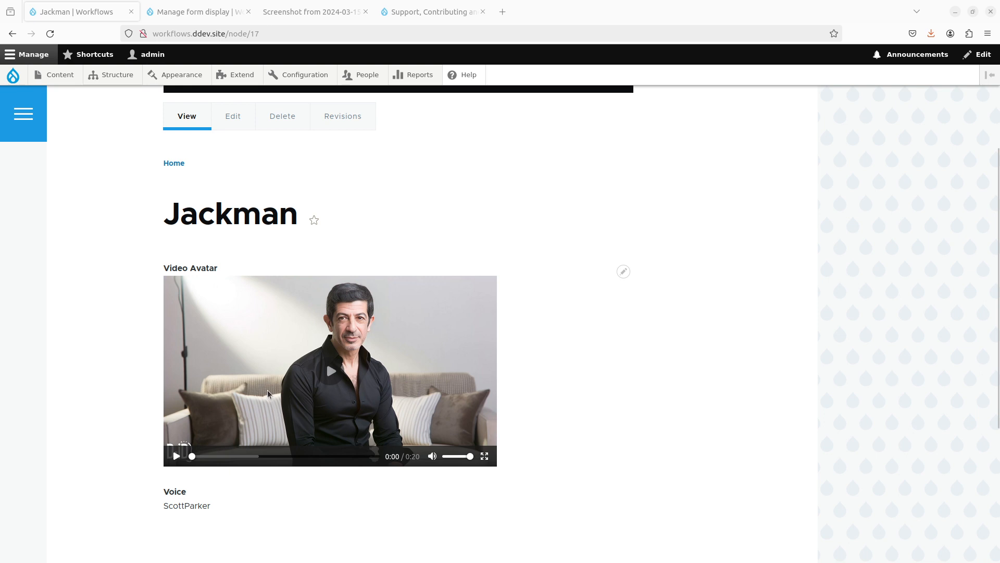
left_click(333, 374)
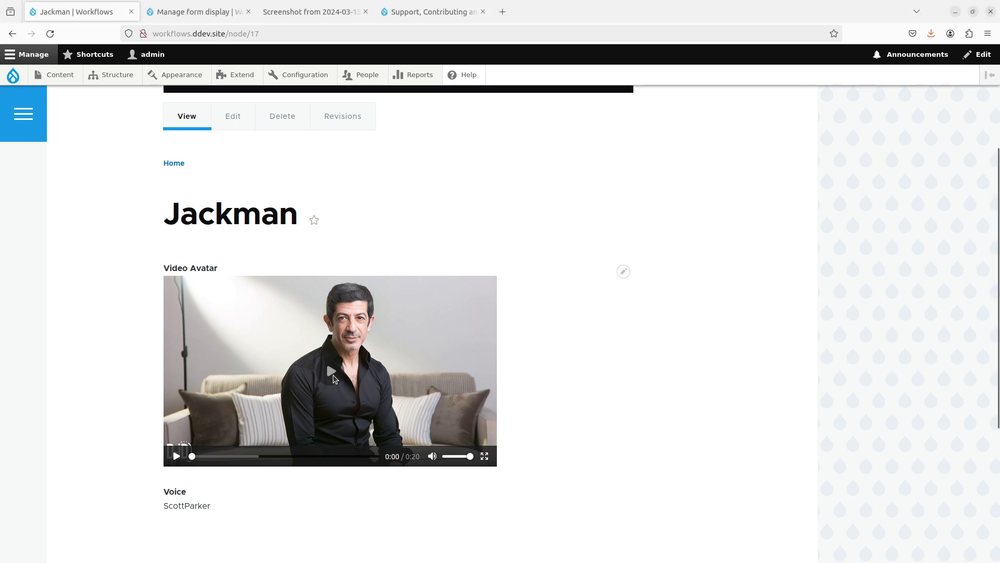